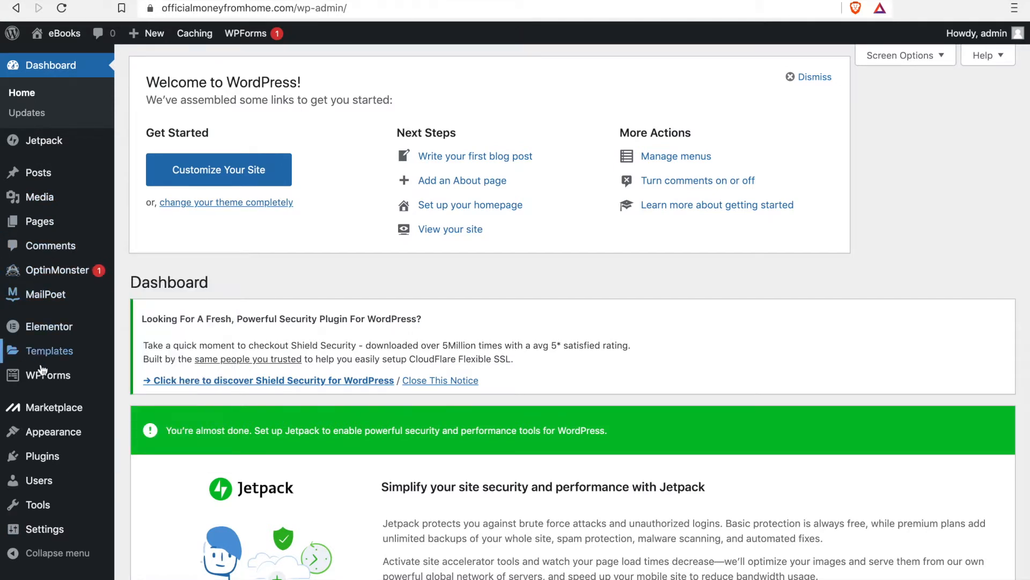
{"action": "mouse_move", "coordinate": [86, 378]}
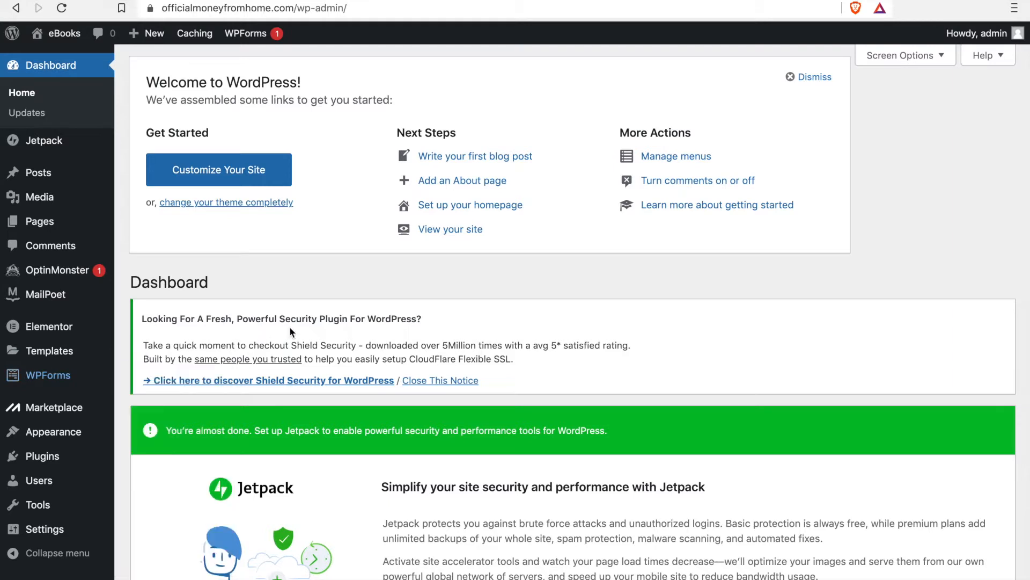
{"action": "mouse_move", "coordinate": [51, 574]}
{"action": "scroll", "coordinate": [269, 459], "scroll_direction": "down", "scroll_amount": 10}
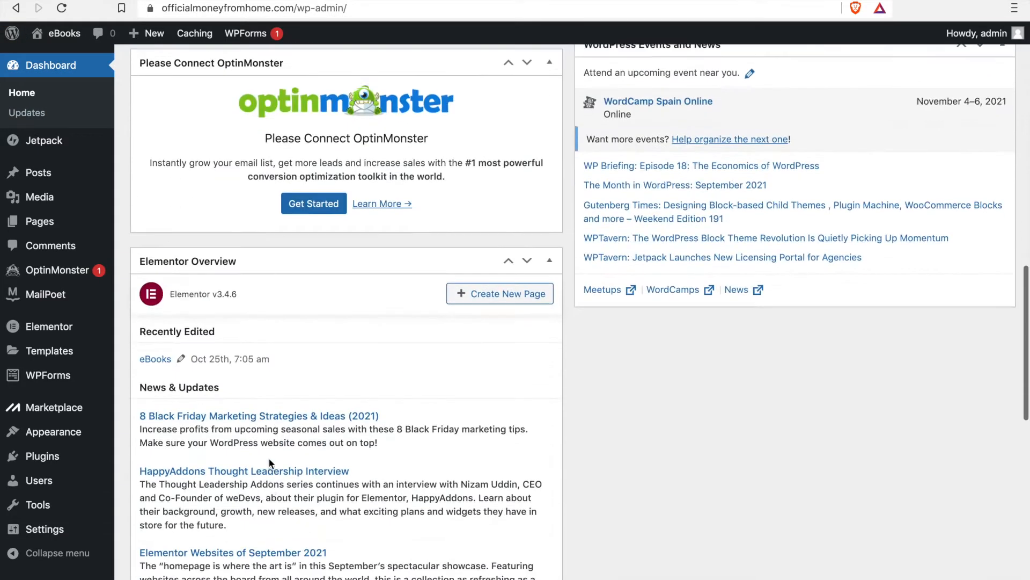
{"action": "scroll", "coordinate": [270, 463], "scroll_direction": "down", "scroll_amount": 10}
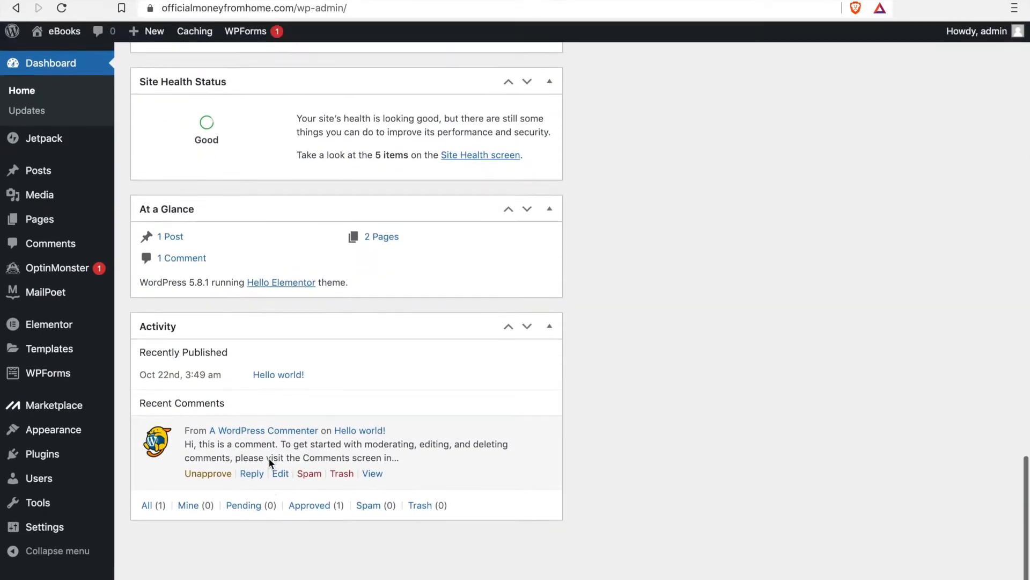
{"action": "scroll", "coordinate": [270, 462], "scroll_direction": "up", "scroll_amount": 1}
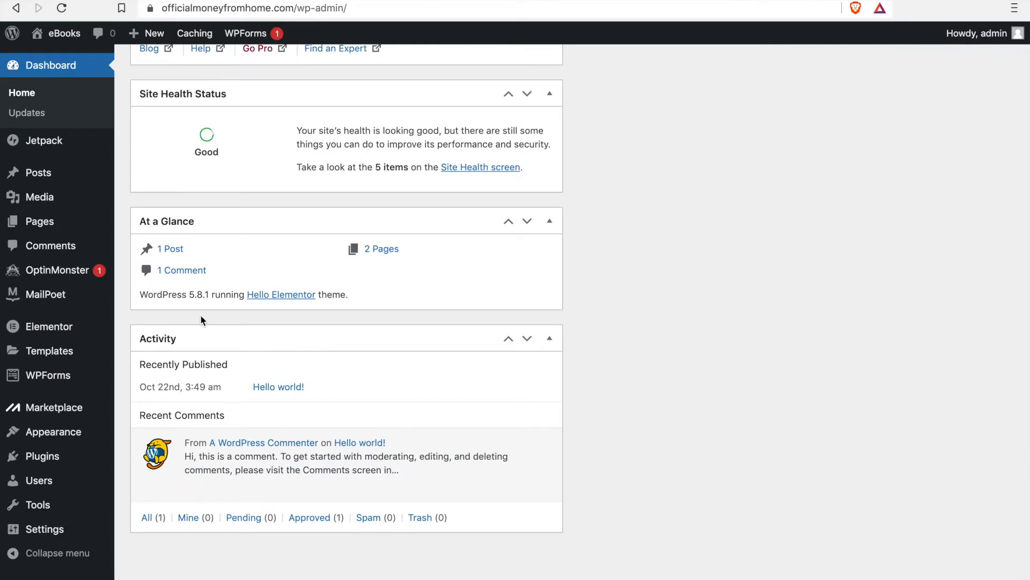
{"action": "scroll", "coordinate": [201, 318], "scroll_direction": "up", "scroll_amount": 20}
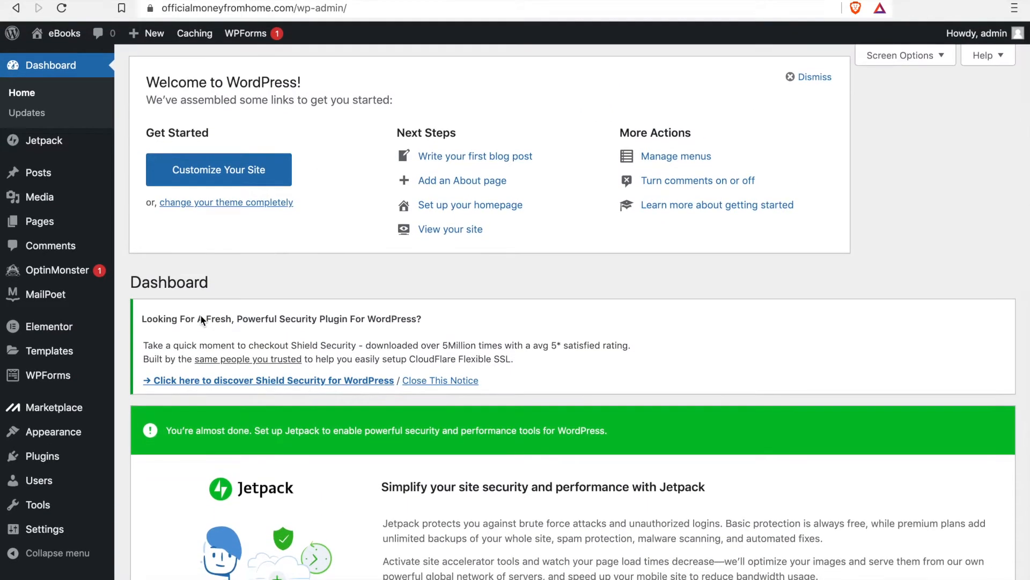
Step: Open the list of all posts and move the "Hello world!" post to the trash
{"action": "mouse_move", "coordinate": [73, 194]}
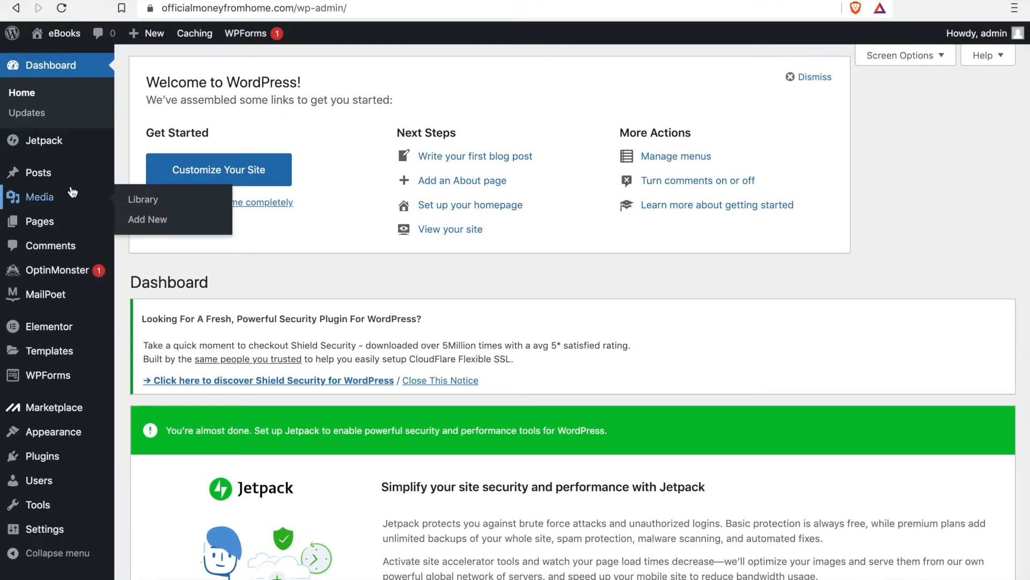
{"action": "mouse_move", "coordinate": [42, 172]}
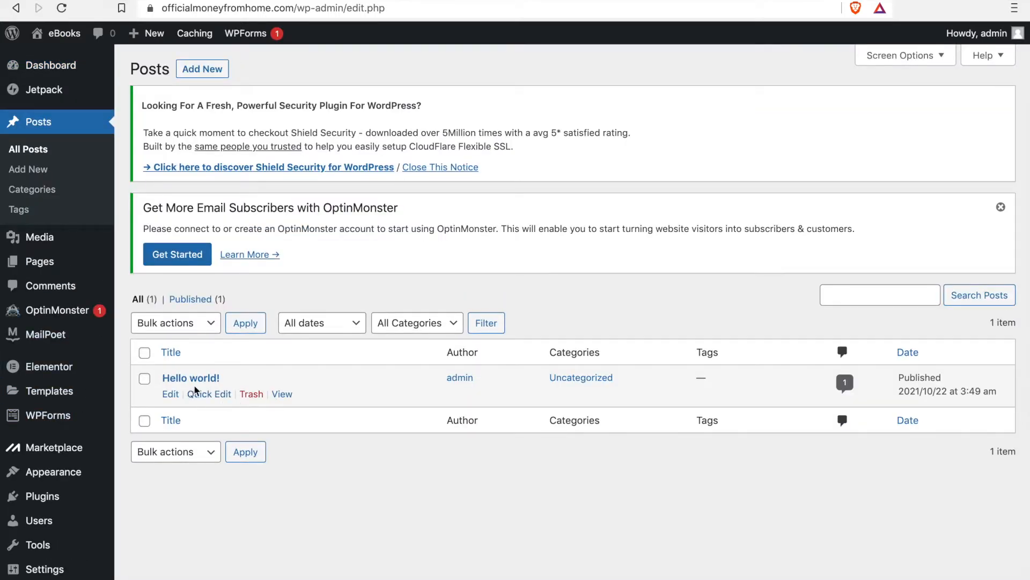
{"action": "left_click", "coordinate": [250, 394]}
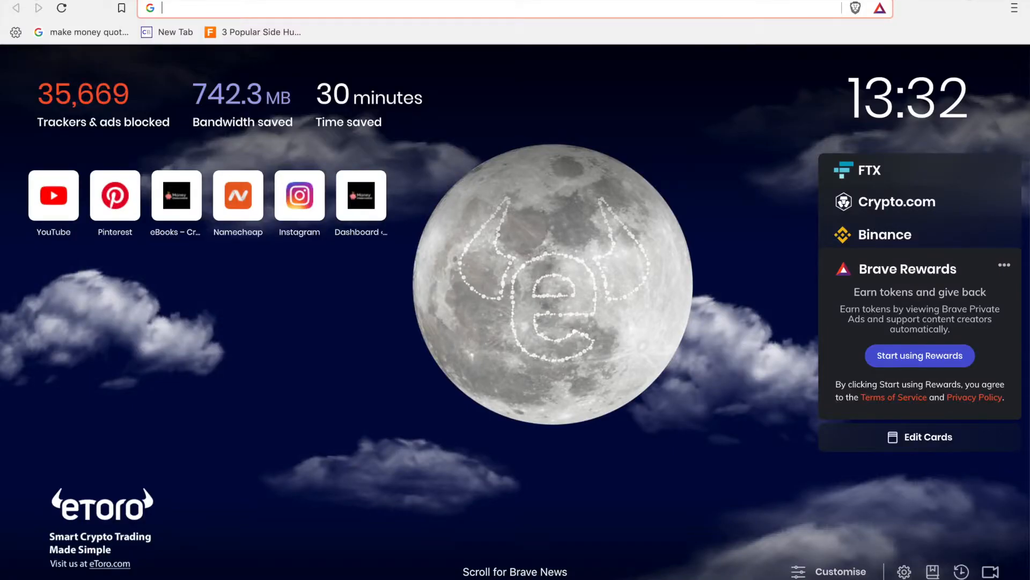
Step: View the live site officialmoneyfromhome.com in a new browser tab
{"action": "type", "text": "off"}
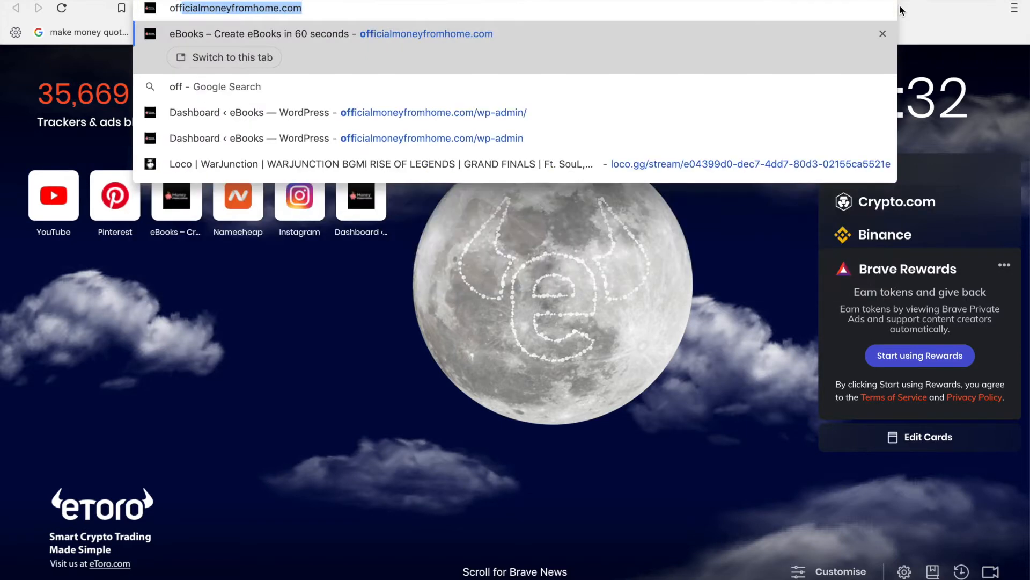
{"action": "key", "text": "Return"}
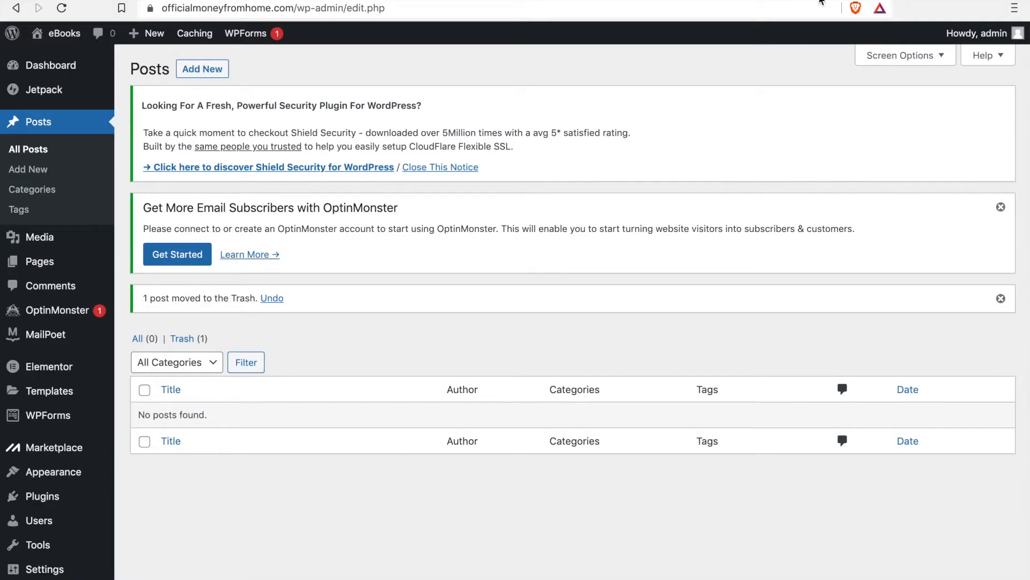
{"action": "key", "text": "ctrl+Tab"}
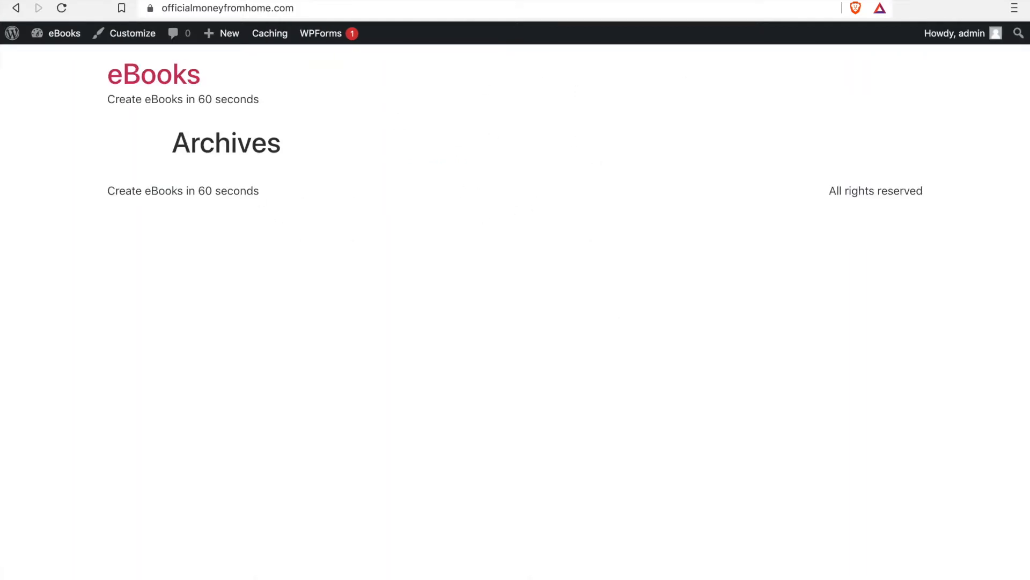
Step: Return to the posts list and start a new post in the block editor
{"action": "key", "text": "ctrl+shift+Tab"}
{"action": "scroll", "coordinate": [167, 411], "scroll_direction": "down", "scroll_amount": 1}
{"action": "scroll", "coordinate": [167, 411], "scroll_direction": "up", "scroll_amount": 1}
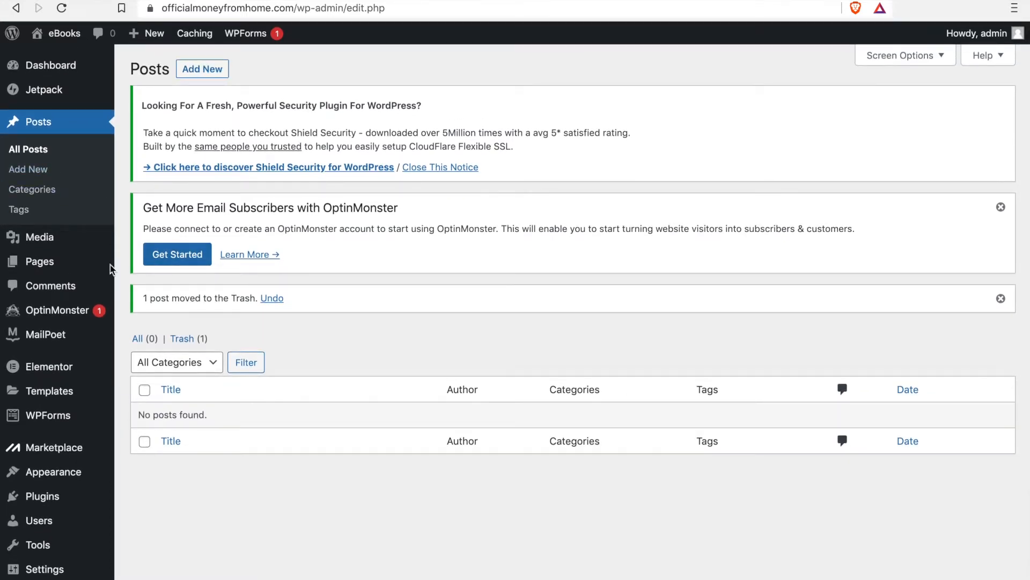
{"action": "left_click", "coordinate": [202, 71]}
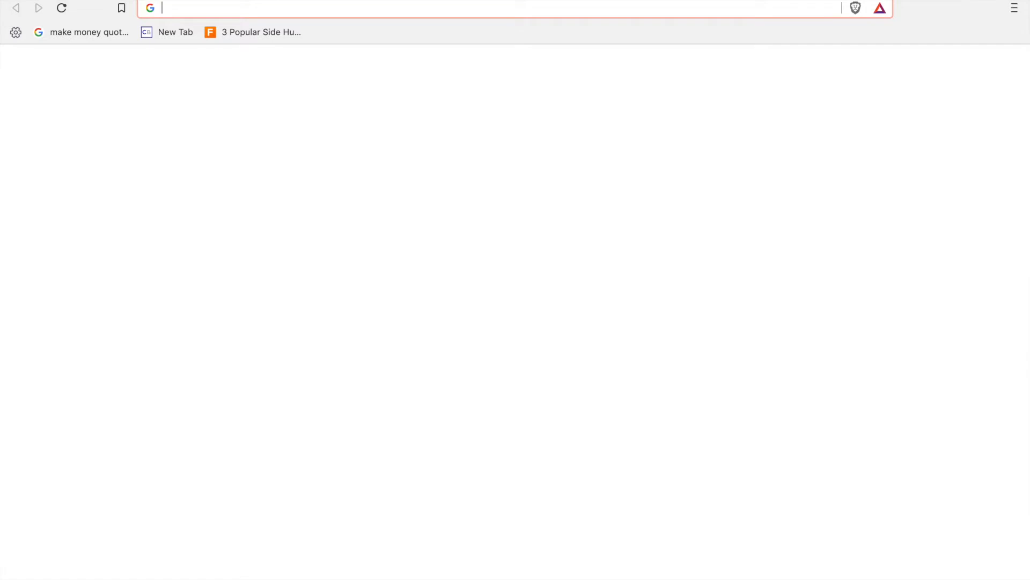
Step: Open soundproofinglife.com in a new tab and examine how its homepage presents blog posts, such as the DIY Door Draft Stopper article
{"action": "type", "text": "sou"}
{"action": "key", "text": "Return"}
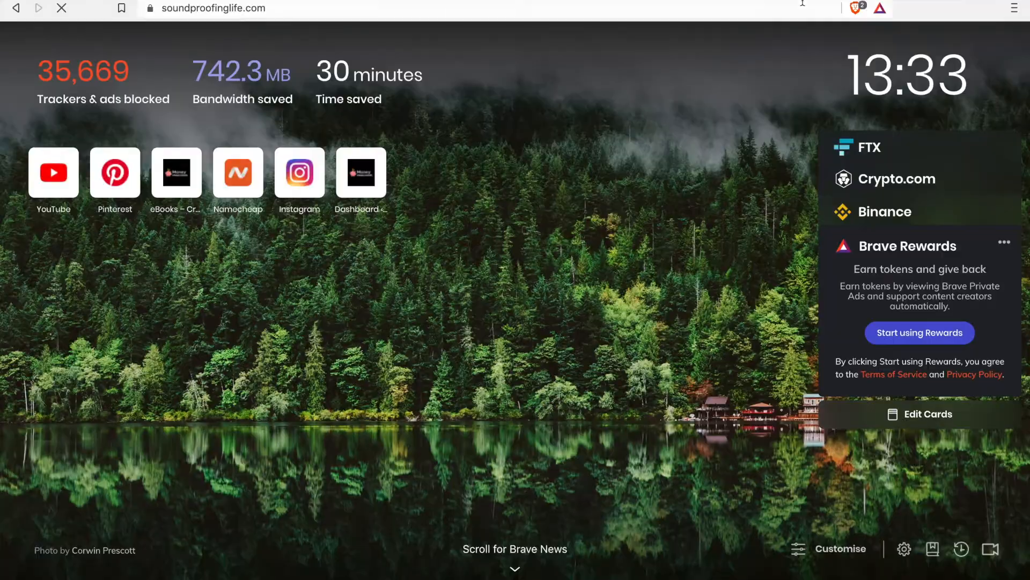
{"action": "scroll", "coordinate": [569, 410], "scroll_direction": "down", "scroll_amount": 6}
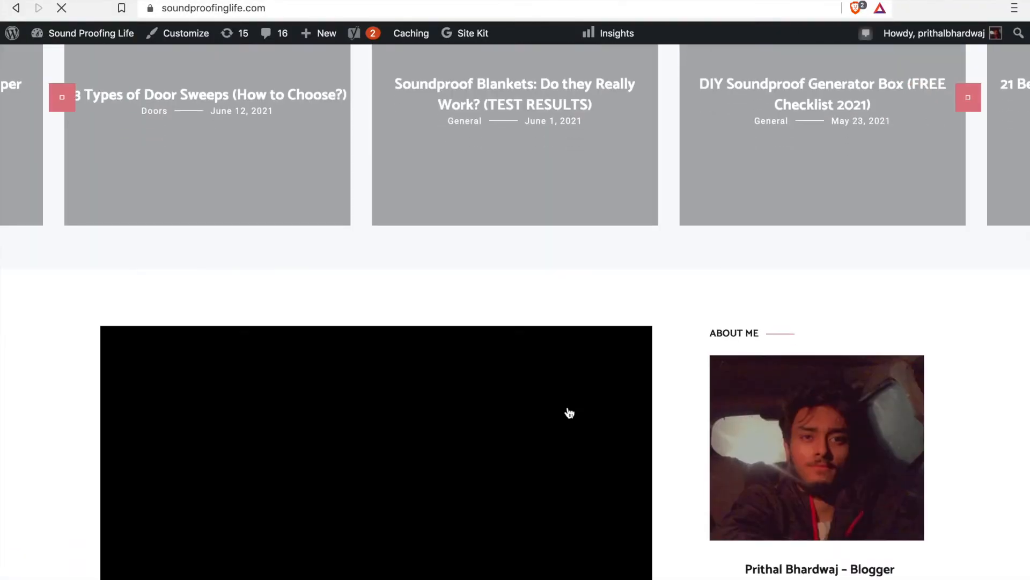
{"action": "scroll", "coordinate": [568, 411], "scroll_direction": "down", "scroll_amount": 4}
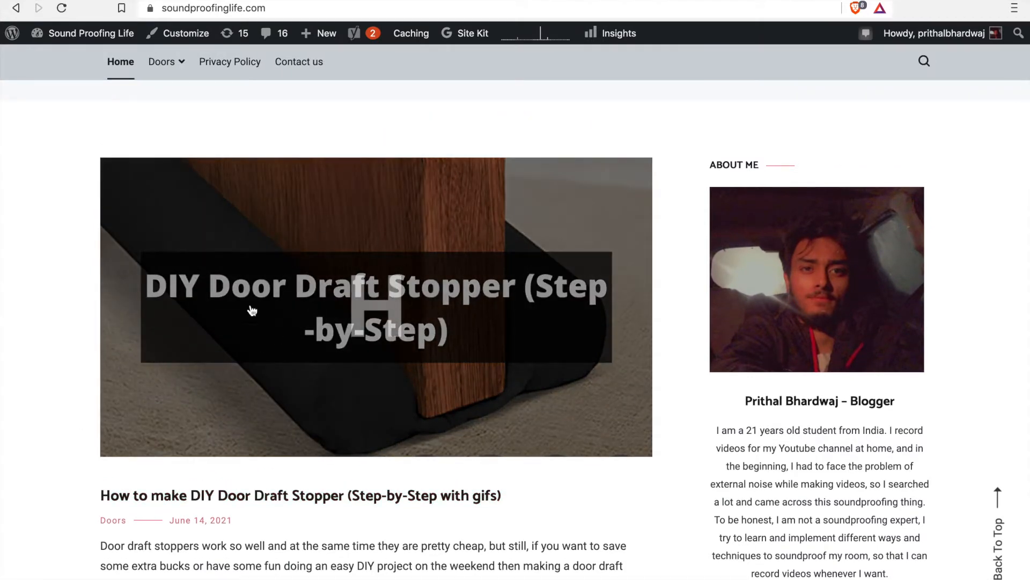
{"action": "scroll", "coordinate": [314, 523], "scroll_direction": "down", "scroll_amount": 2}
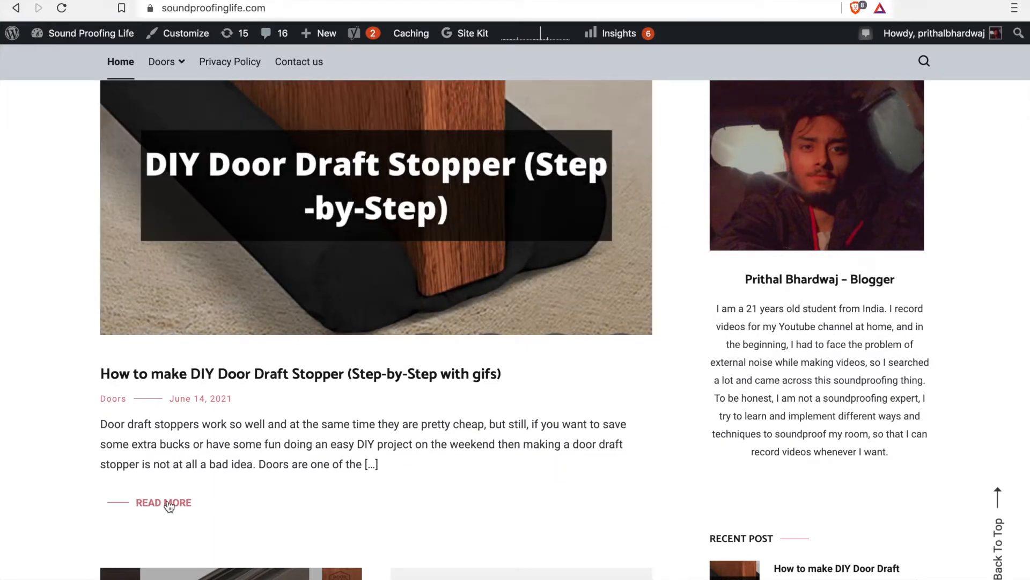
{"action": "scroll", "coordinate": [169, 506], "scroll_direction": "up", "scroll_amount": 3}
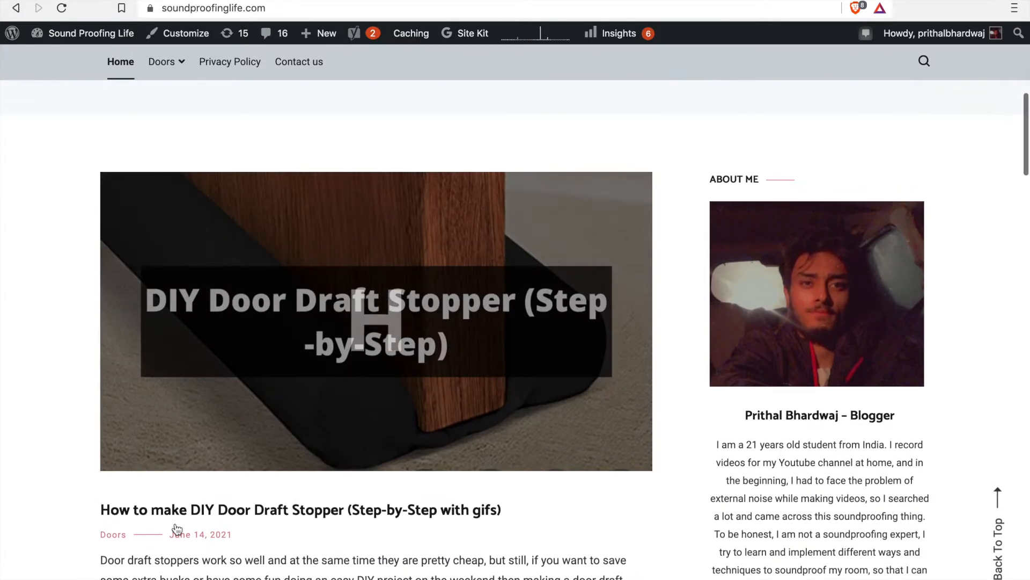
{"action": "scroll", "coordinate": [176, 531], "scroll_direction": "down", "scroll_amount": 2}
{"action": "scroll", "coordinate": [128, 516], "scroll_direction": "up", "scroll_amount": 1}
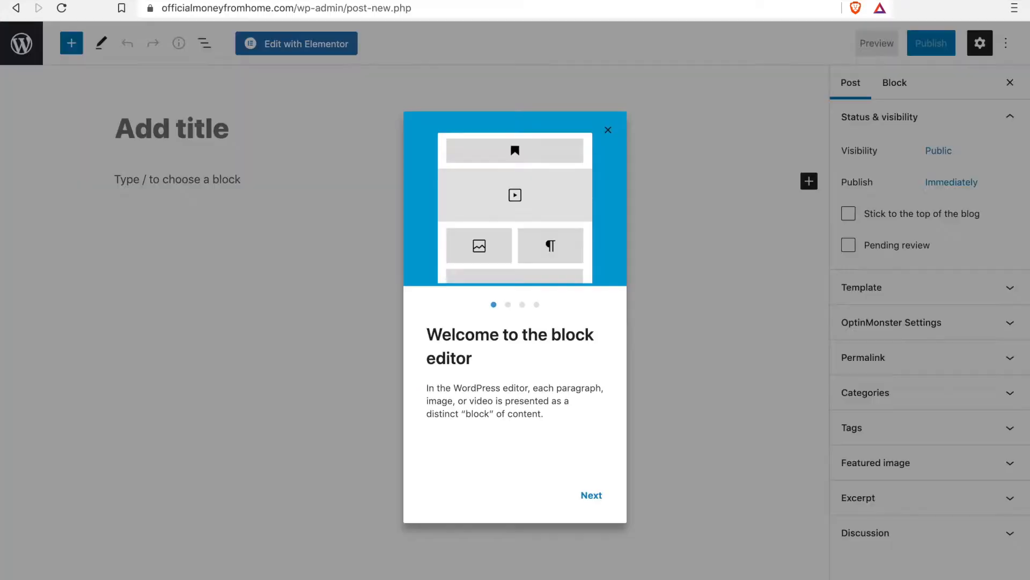
Step: Dismiss the block editor's welcome guide and look over the paragraph's Advanced and Color settings and the post's Featured image setting
{"action": "left_click", "coordinate": [608, 130]}
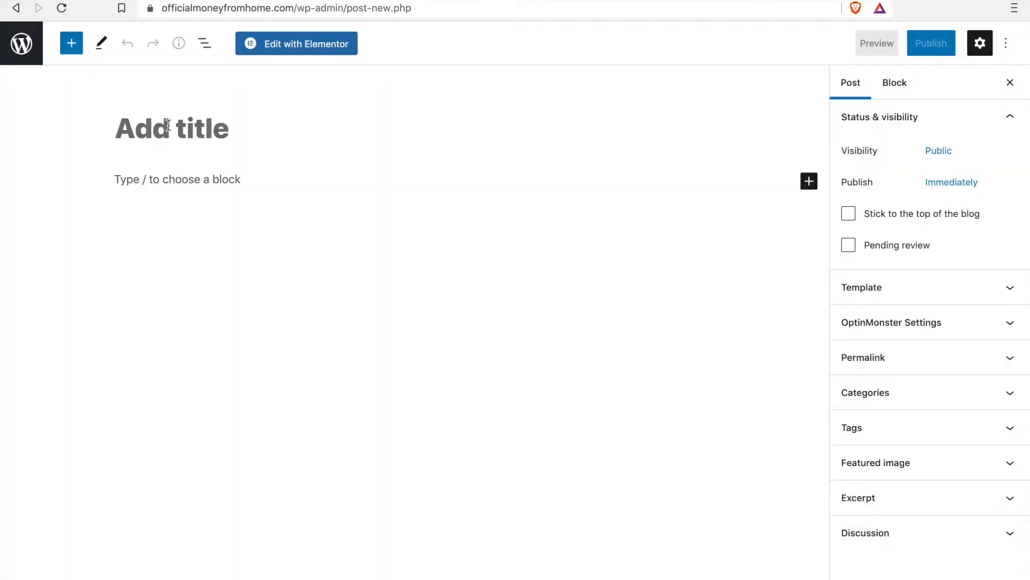
{"action": "left_click", "coordinate": [167, 199]}
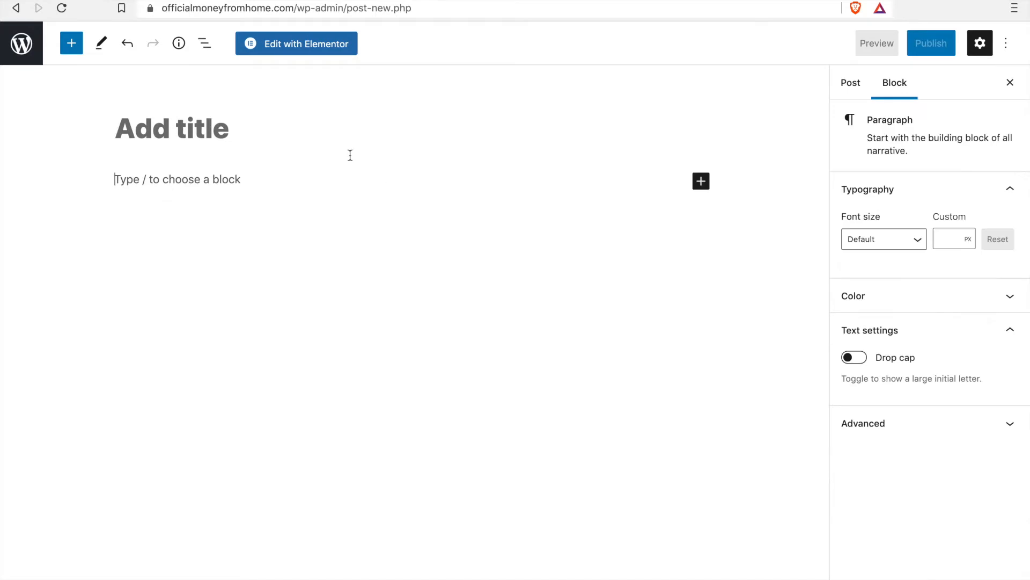
{"action": "left_click", "coordinate": [921, 424]}
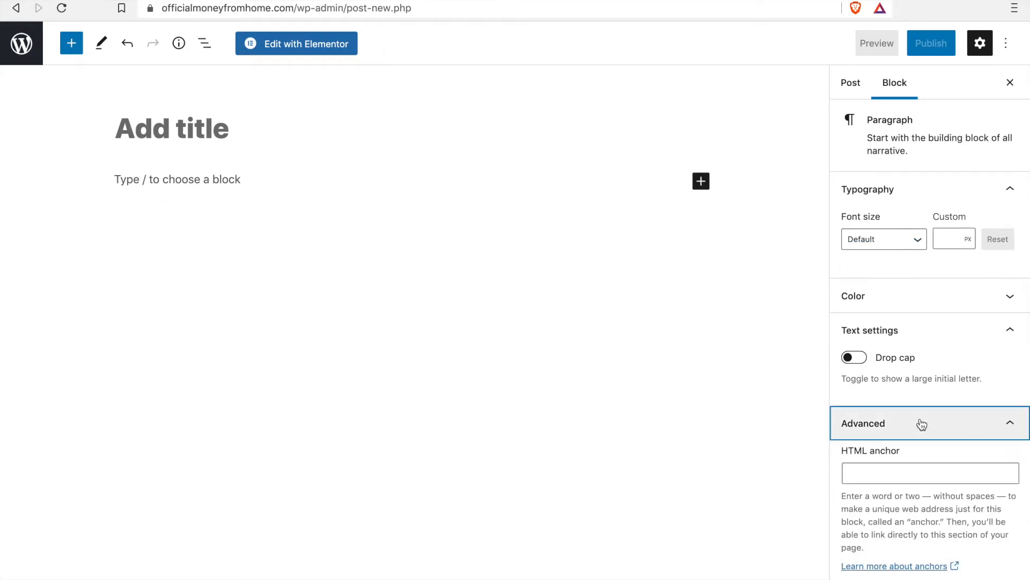
{"action": "scroll", "coordinate": [966, 239], "scroll_direction": "down", "scroll_amount": 2}
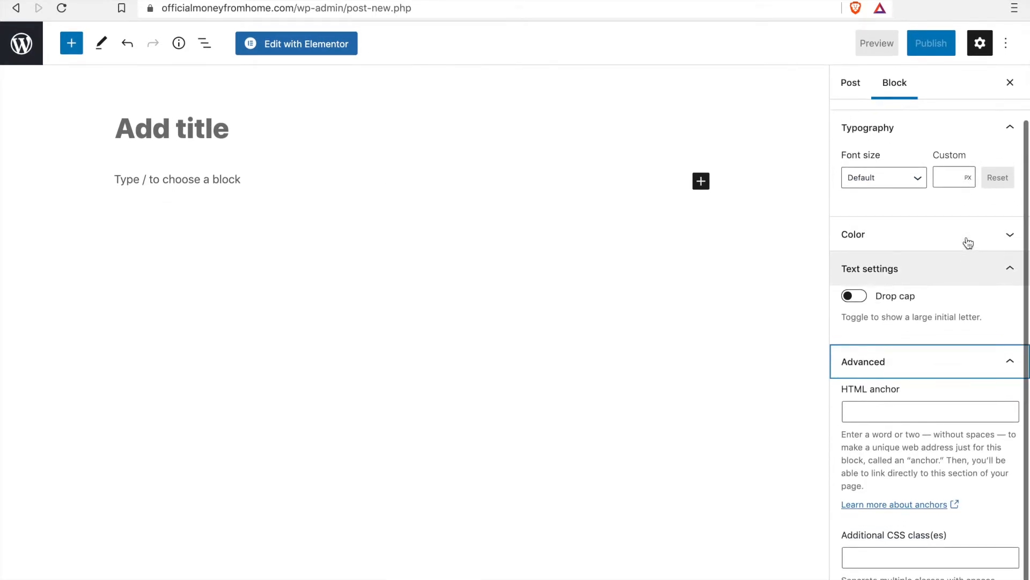
{"action": "scroll", "coordinate": [945, 290], "scroll_direction": "up", "scroll_amount": 2}
{"action": "left_click", "coordinate": [936, 299]}
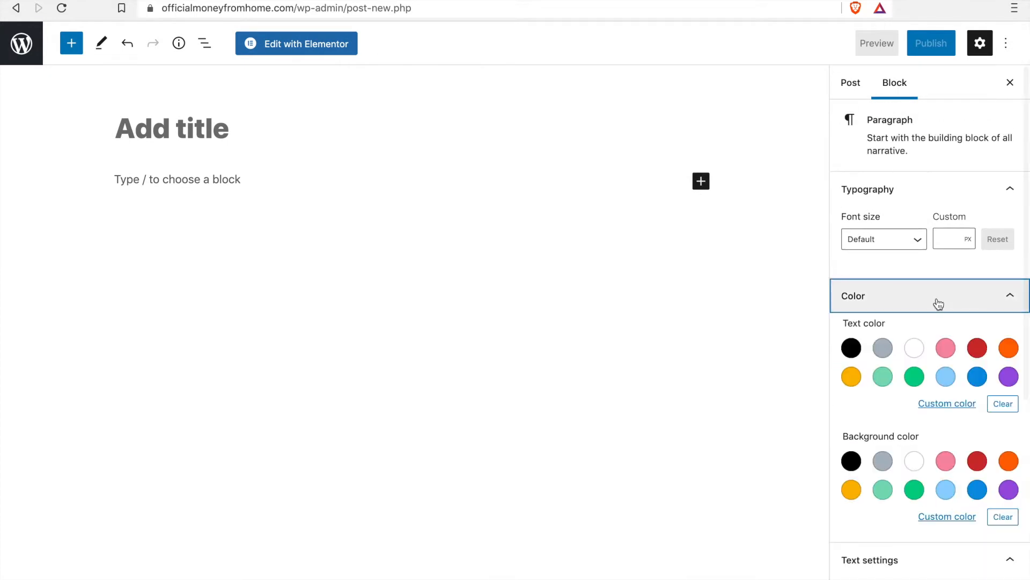
{"action": "left_click", "coordinate": [865, 85]}
{"action": "left_click", "coordinate": [901, 471]}
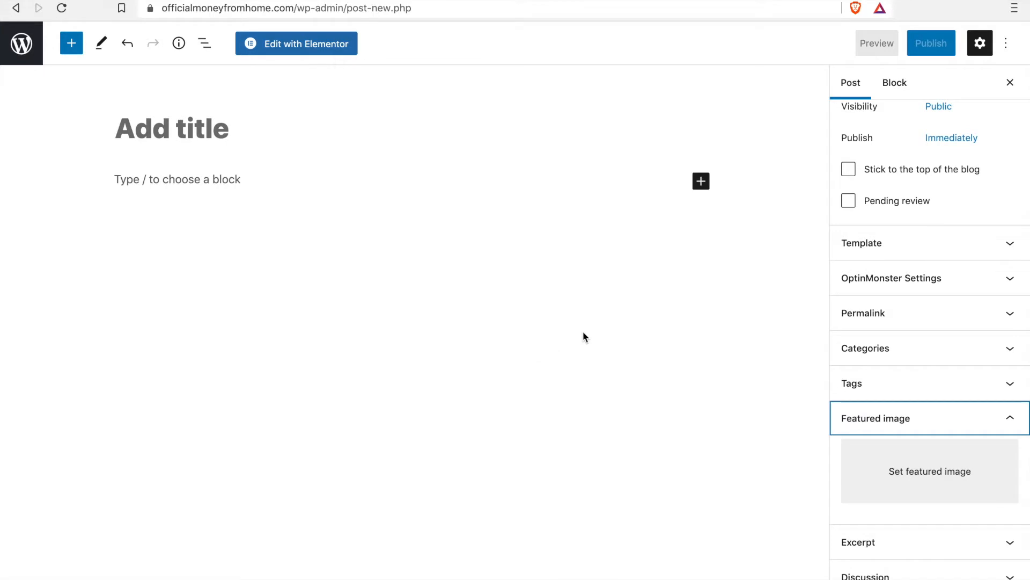
Step: Copy the title "Read this if you want to Grow on Instagram" from the LinkedIn article and paste it as the post title
{"action": "left_click", "coordinate": [178, 130]}
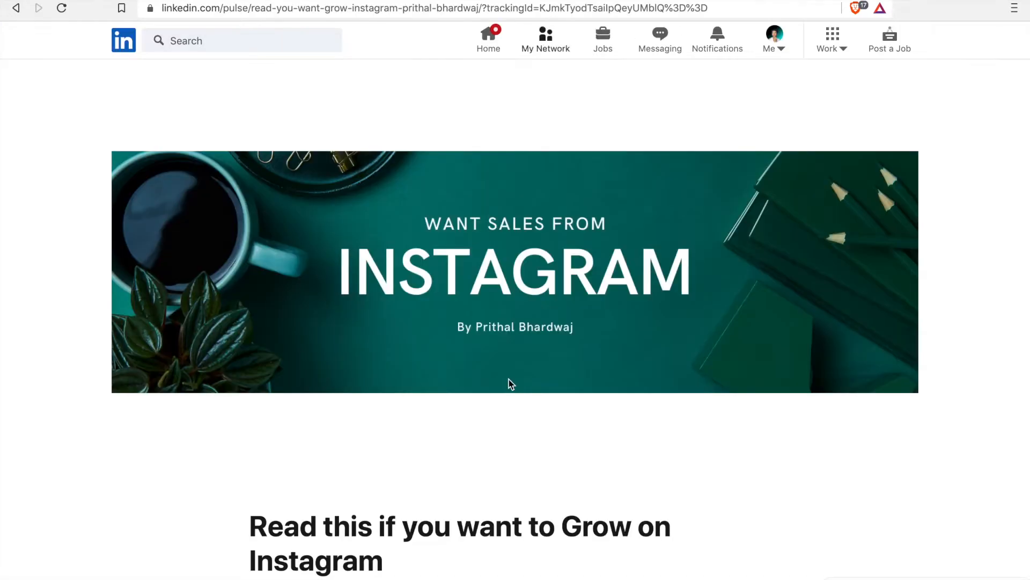
{"action": "scroll", "coordinate": [510, 382], "scroll_direction": "down", "scroll_amount": 5}
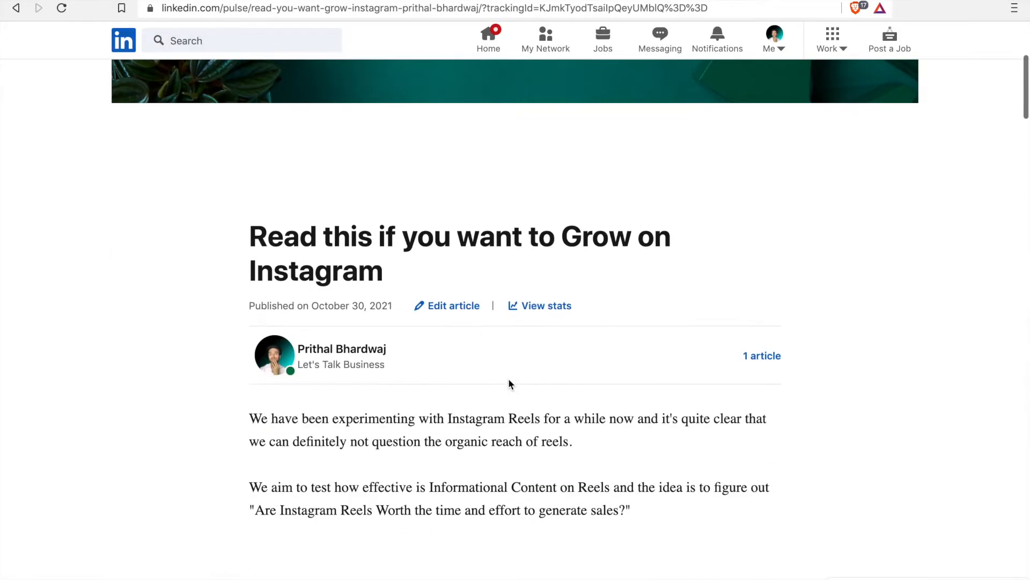
{"action": "left_click_drag", "start_coordinate": [249, 224], "coordinate": [386, 273]}
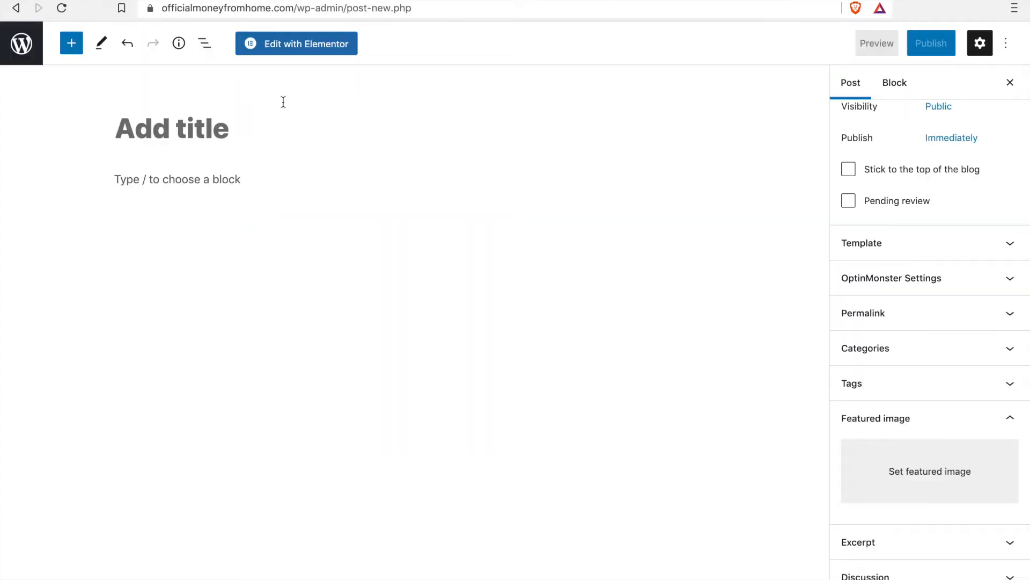
{"action": "type", "text": "Read this if you want to Grow on Instagram"}
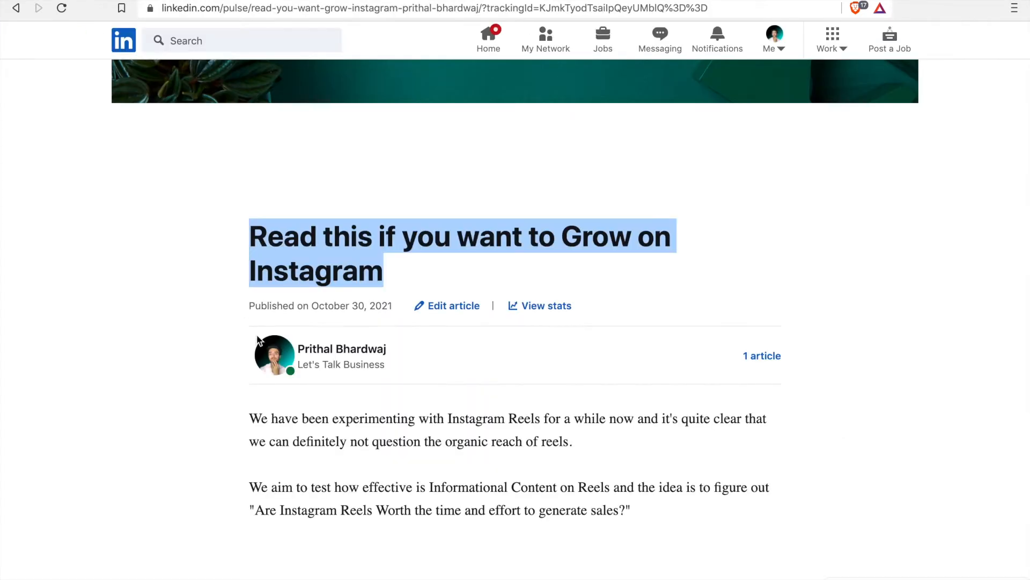
Step: Copy the LinkedIn article's text from its first paragraph down to the list image and paste it into the post body
{"action": "scroll", "coordinate": [260, 342], "scroll_direction": "down", "scroll_amount": 1}
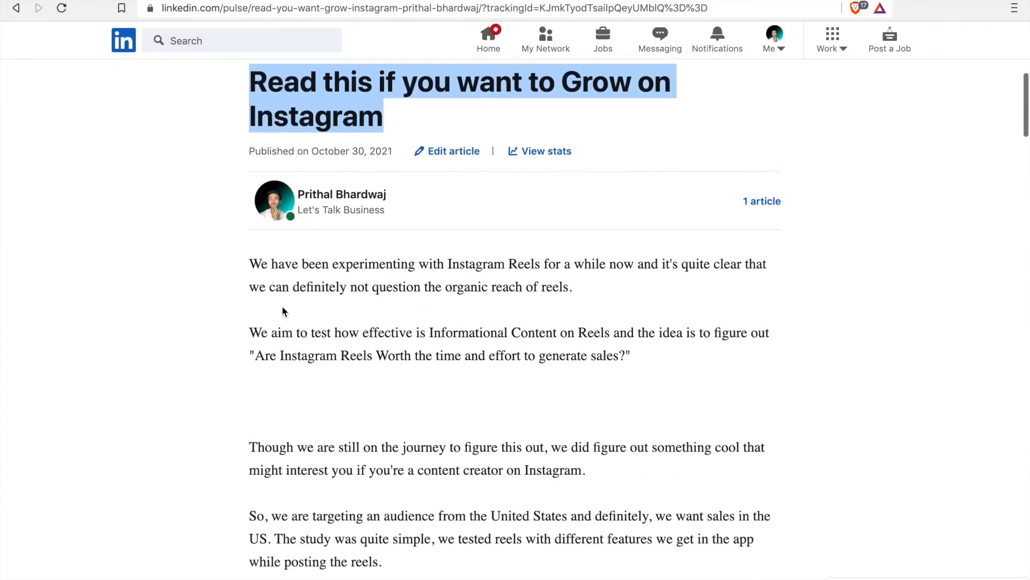
{"action": "left_click_drag", "start_coordinate": [252, 262], "coordinate": [576, 245]}
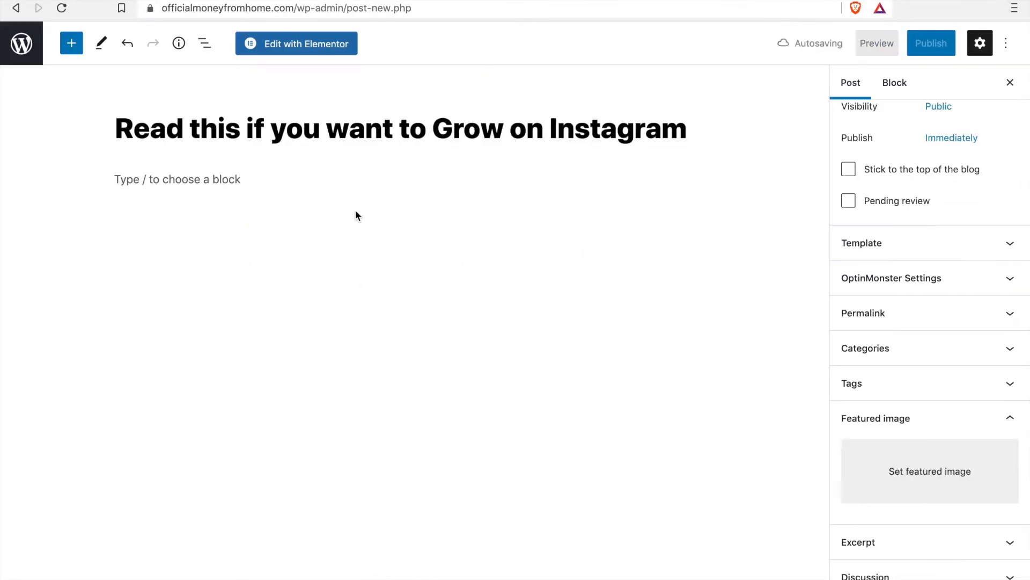
{"action": "left_click", "coordinate": [311, 211]}
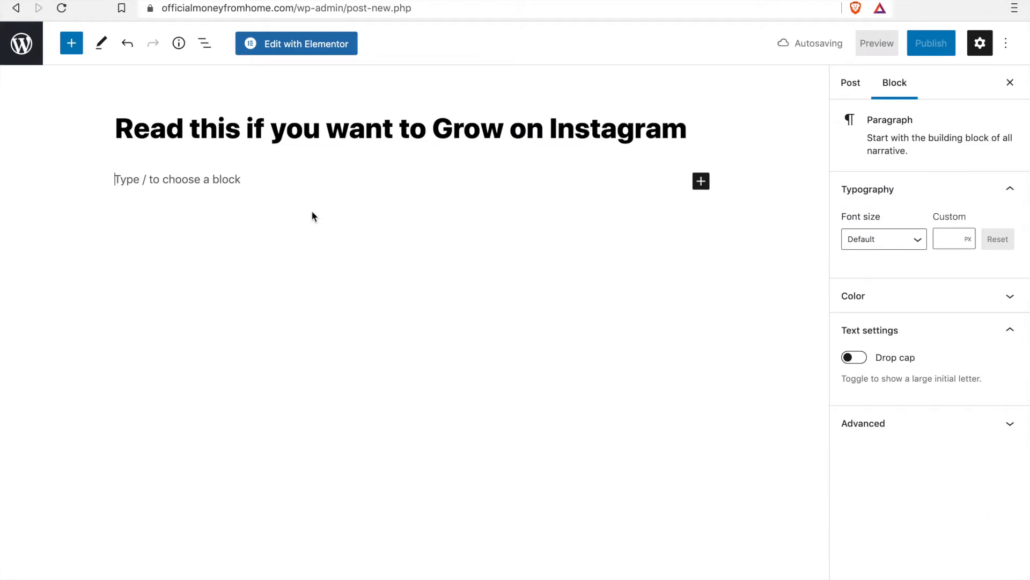
{"action": "key", "text": "ctrl+v"}
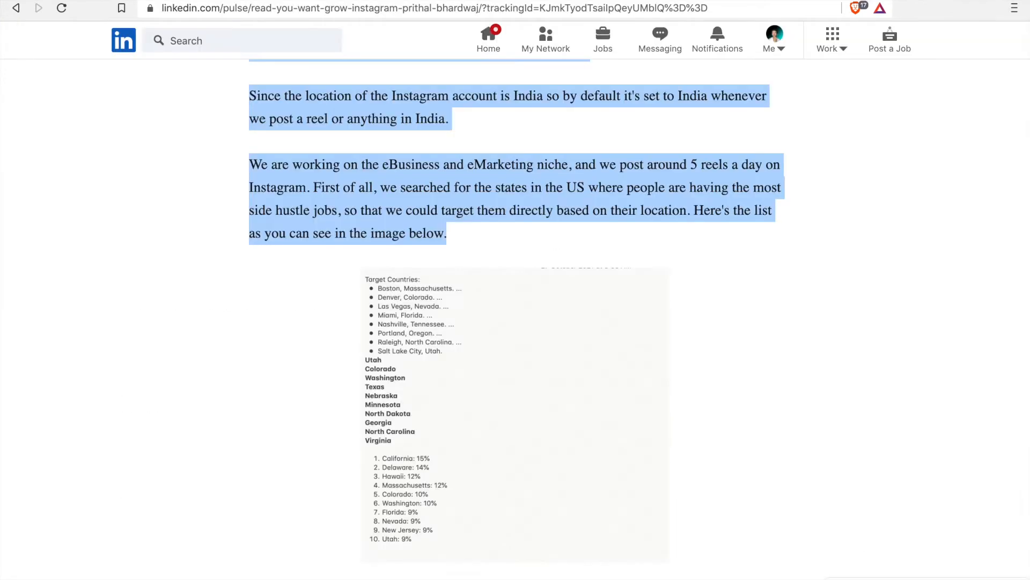
Step: Copy the article's three paragraphs between its list image and the Share screenshot, and paste them at the end of the post body
{"action": "left_click", "coordinate": [453, 377]}
{"action": "scroll", "coordinate": [453, 377], "scroll_direction": "down", "scroll_amount": 4}
{"action": "scroll", "coordinate": [454, 377], "scroll_direction": "down", "scroll_amount": 5}
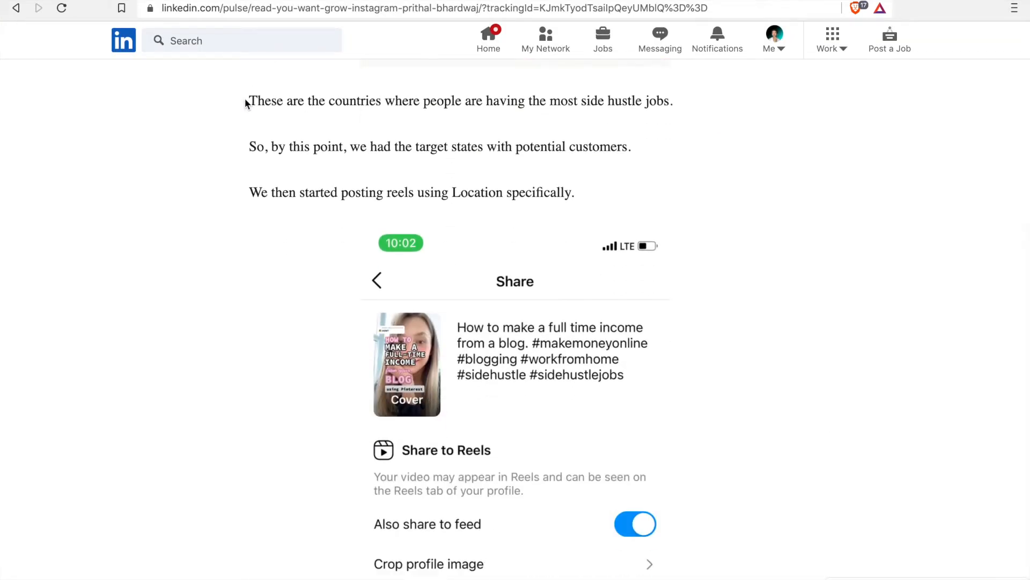
{"action": "left_click_drag", "start_coordinate": [248, 99], "coordinate": [620, 201]}
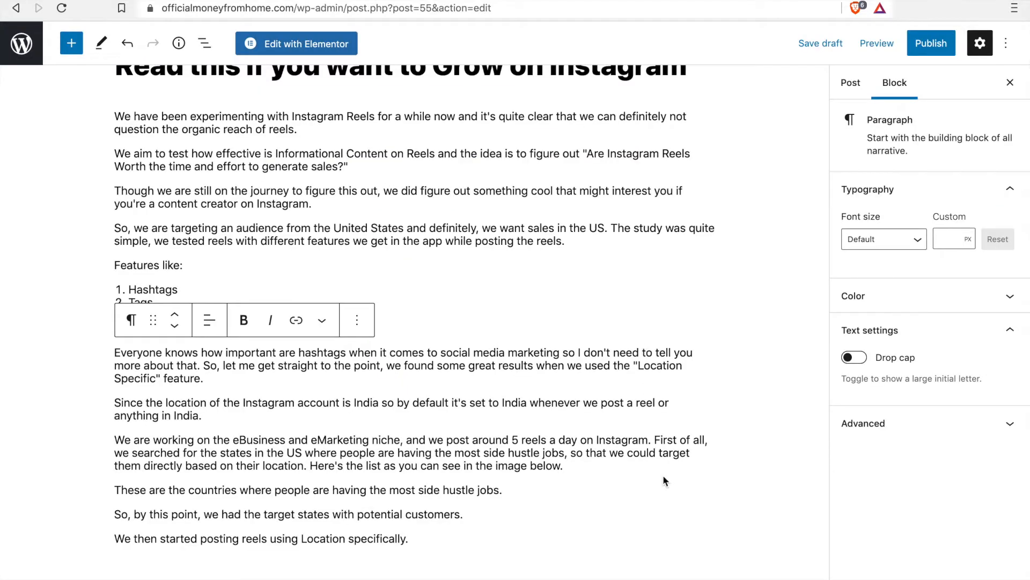
{"action": "scroll", "coordinate": [663, 478], "scroll_direction": "up", "scroll_amount": 2}
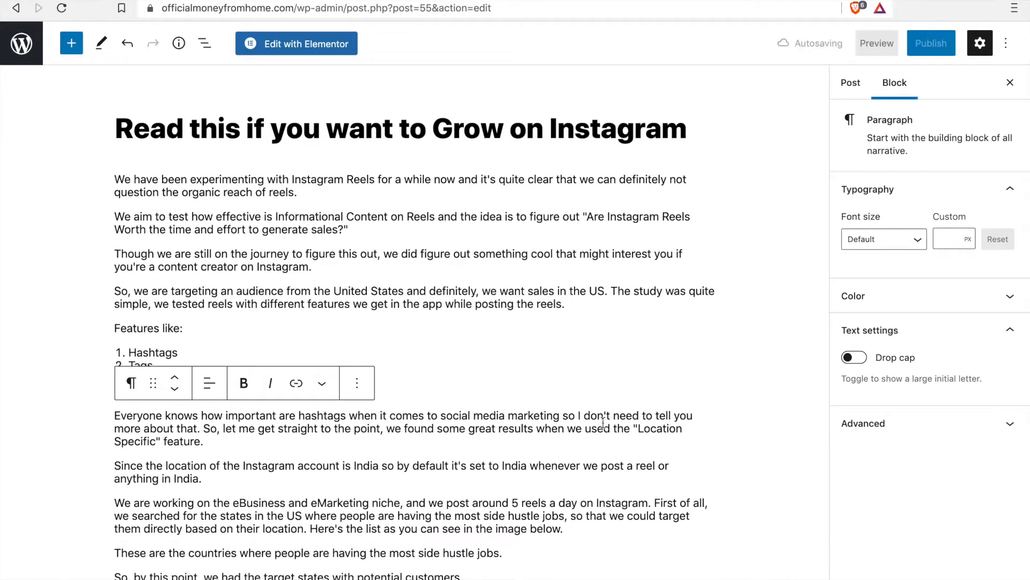
{"action": "scroll", "coordinate": [680, 451], "scroll_direction": "down", "scroll_amount": 4}
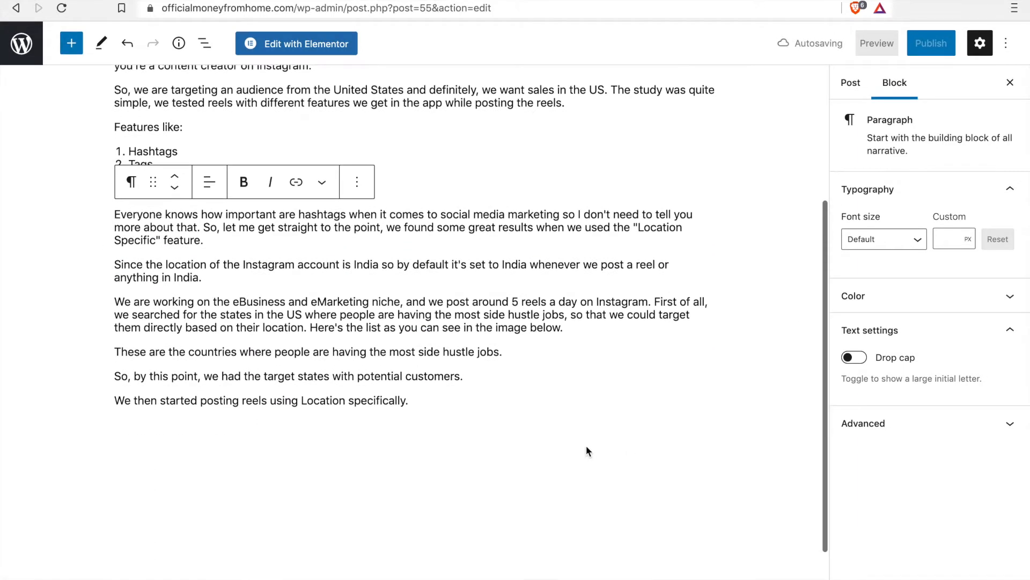
Step: Upload the "Want Sales through Instagram" PNG from the Downloads folder and set it as the post's featured image
{"action": "scroll", "coordinate": [569, 440], "scroll_direction": "up", "scroll_amount": 3}
{"action": "scroll", "coordinate": [578, 417], "scroll_direction": "up", "scroll_amount": 1}
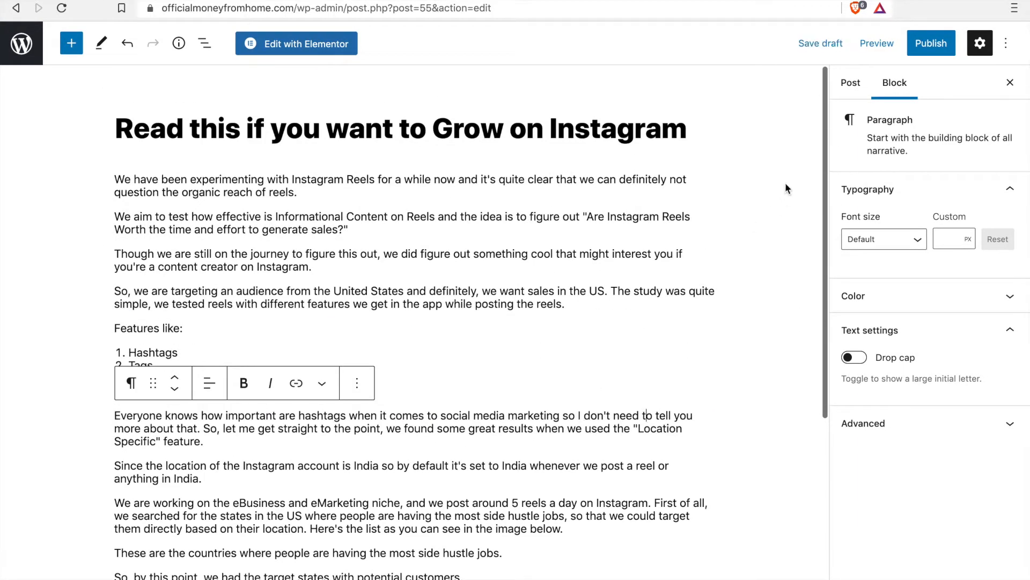
{"action": "left_click", "coordinate": [851, 82]}
{"action": "scroll", "coordinate": [920, 385], "scroll_direction": "down", "scroll_amount": 3}
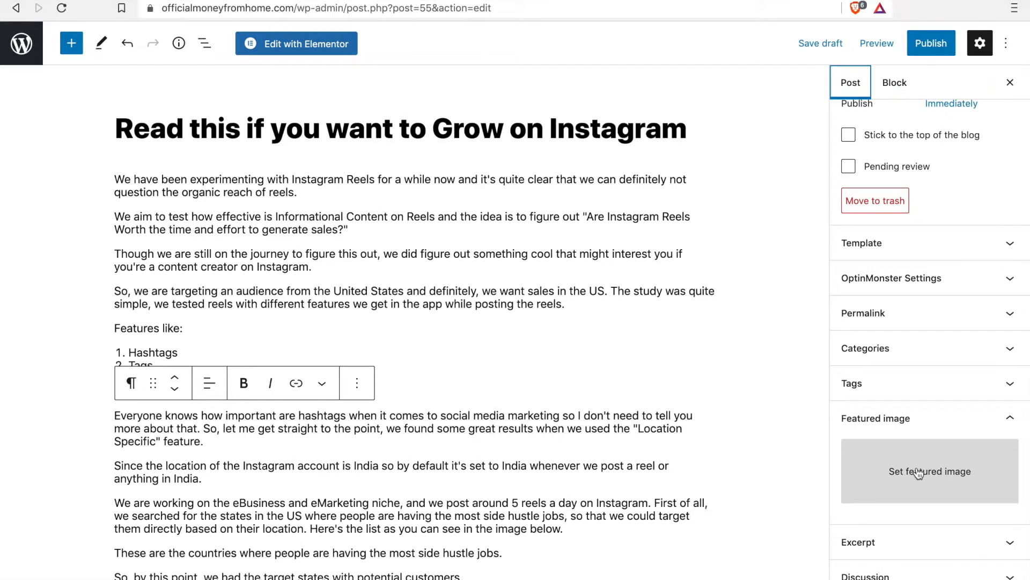
{"action": "left_click", "coordinate": [919, 472]}
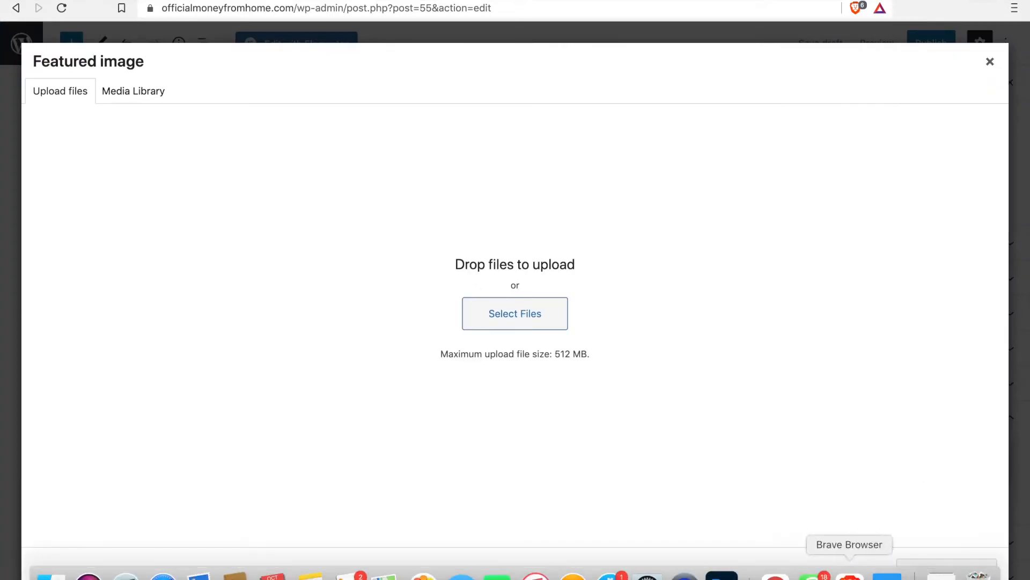
{"action": "left_click", "coordinate": [942, 574]}
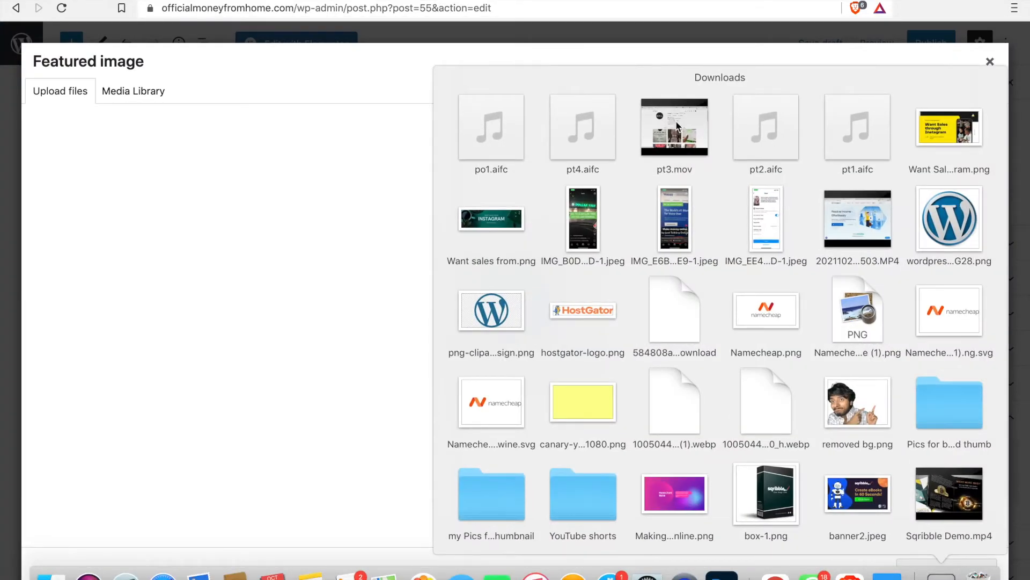
{"action": "left_click_drag", "start_coordinate": [949, 134], "coordinate": [478, 298]}
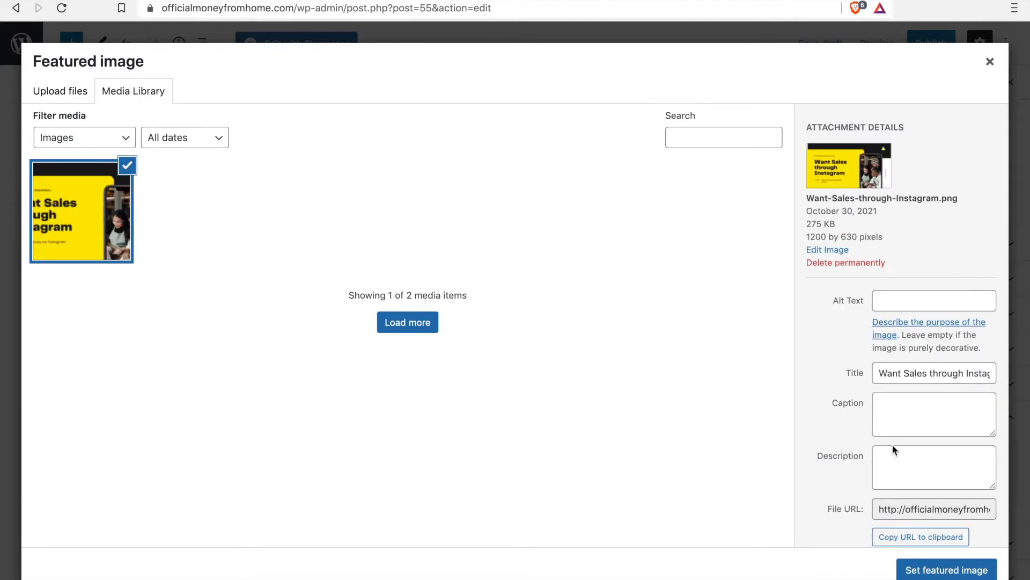
{"action": "scroll", "coordinate": [893, 445], "scroll_direction": "down", "scroll_amount": 1}
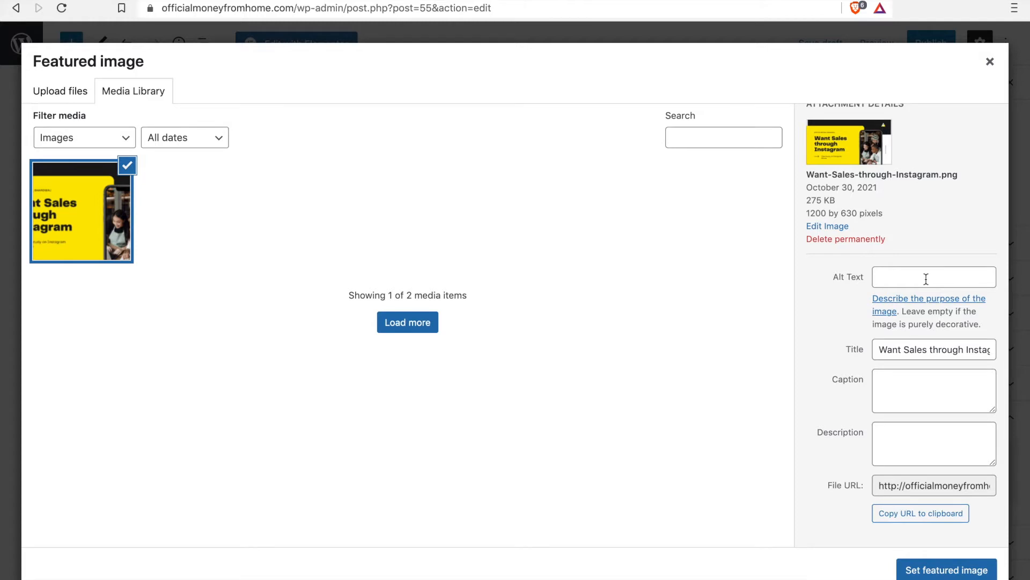
{"action": "left_click", "coordinate": [918, 569]}
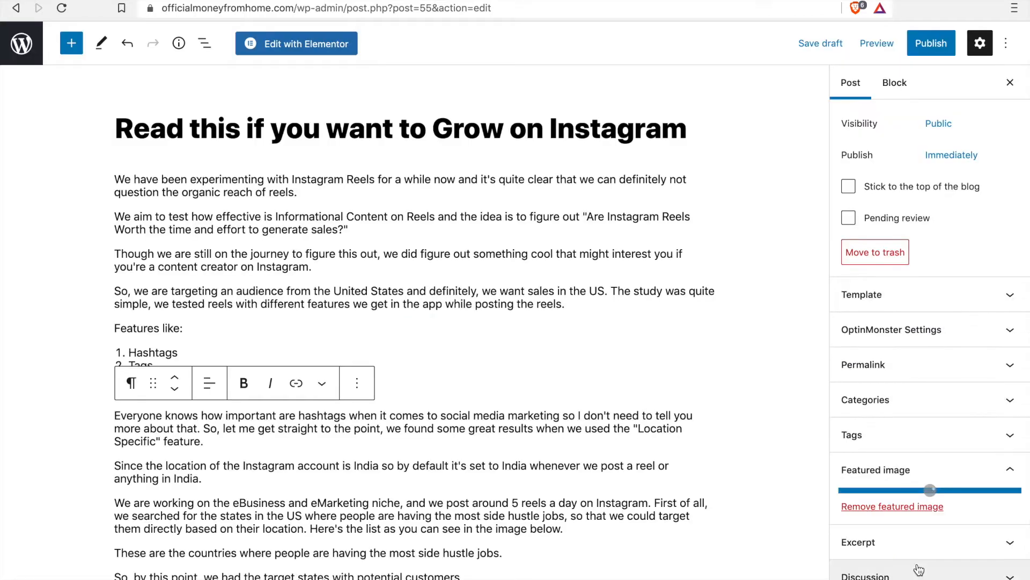
Step: Review the post body, the featured image preview and the remaining post settings before publishing
{"action": "scroll", "coordinate": [647, 388], "scroll_direction": "down", "scroll_amount": 2}
{"action": "scroll", "coordinate": [647, 387], "scroll_direction": "down", "scroll_amount": 3}
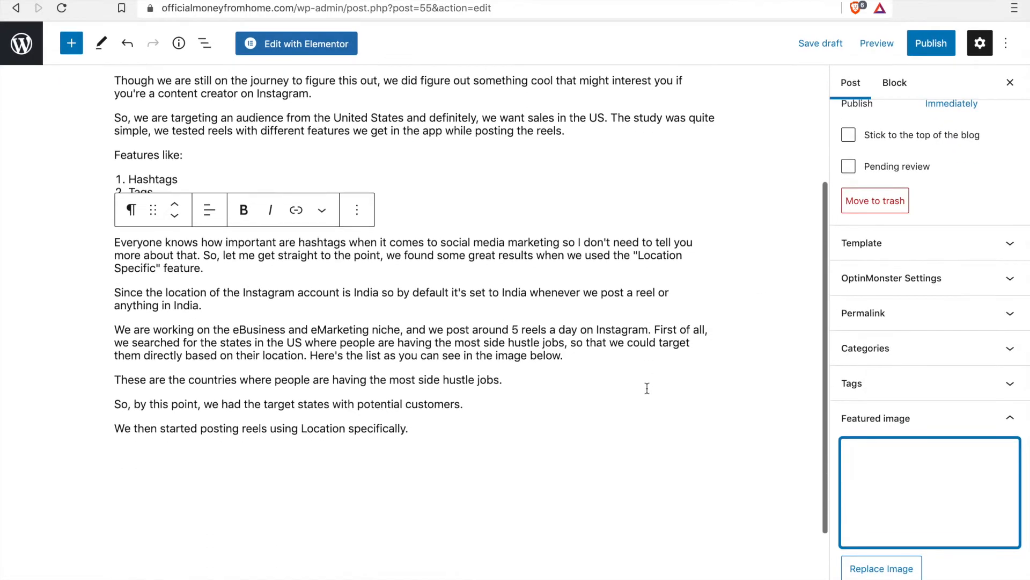
{"action": "scroll", "coordinate": [655, 382], "scroll_direction": "up", "scroll_amount": 5}
{"action": "scroll", "coordinate": [970, 253], "scroll_direction": "down", "scroll_amount": 2}
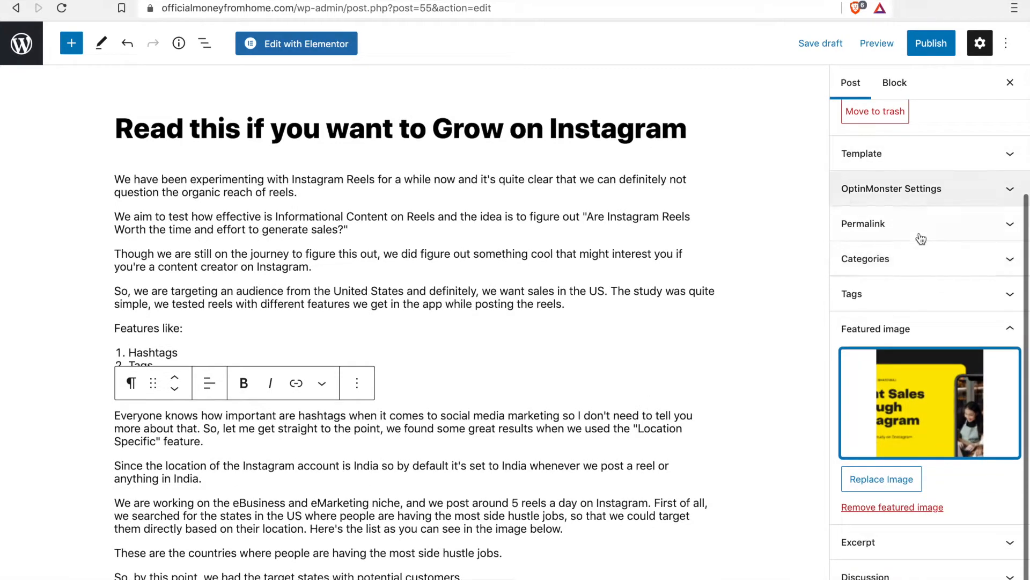
{"action": "scroll", "coordinate": [967, 410], "scroll_direction": "down", "scroll_amount": 1}
{"action": "scroll", "coordinate": [978, 269], "scroll_direction": "up", "scroll_amount": 5}
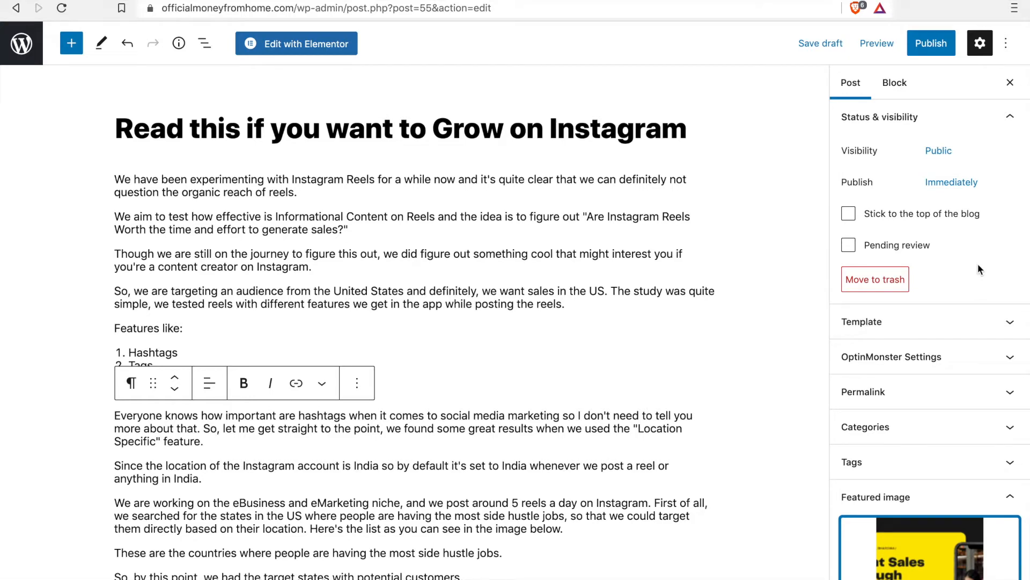
{"action": "scroll", "coordinate": [978, 269], "scroll_direction": "down", "scroll_amount": 5}
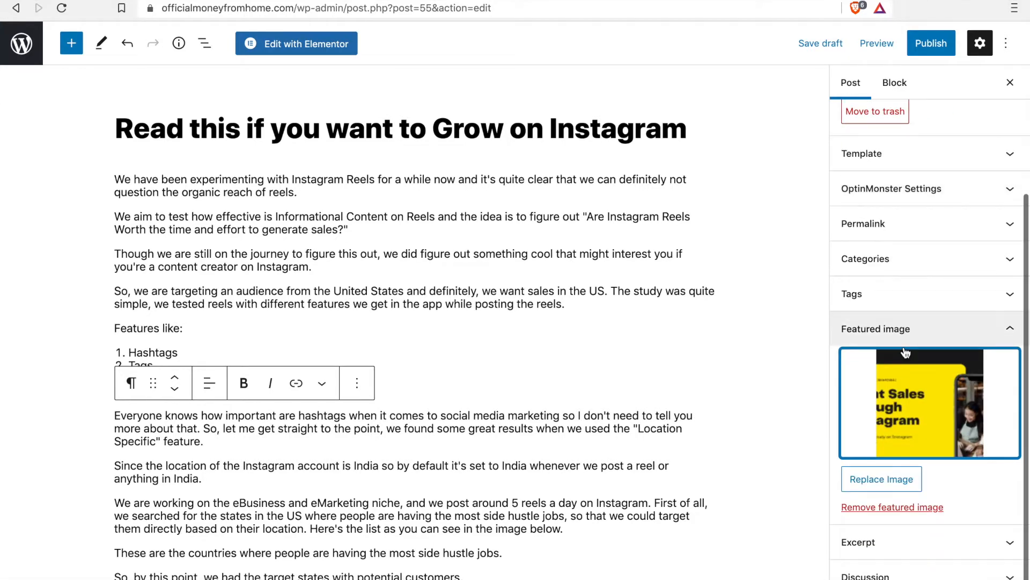
{"action": "scroll", "coordinate": [906, 352], "scroll_direction": "up", "scroll_amount": 5}
{"action": "scroll", "coordinate": [913, 413], "scroll_direction": "down", "scroll_amount": 5}
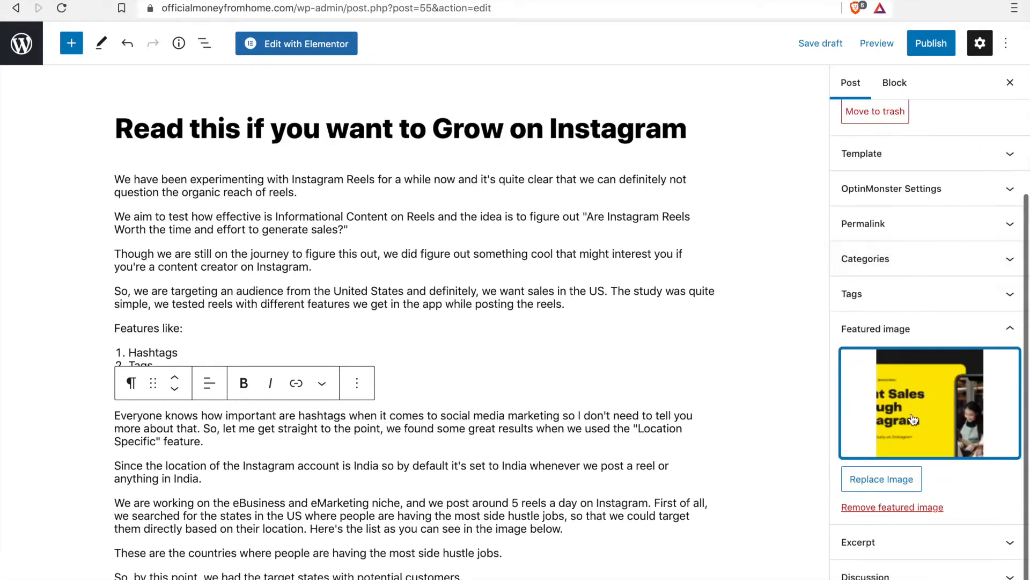
{"action": "scroll", "coordinate": [642, 349], "scroll_direction": "down", "scroll_amount": 2}
{"action": "scroll", "coordinate": [642, 349], "scroll_direction": "up", "scroll_amount": 2}
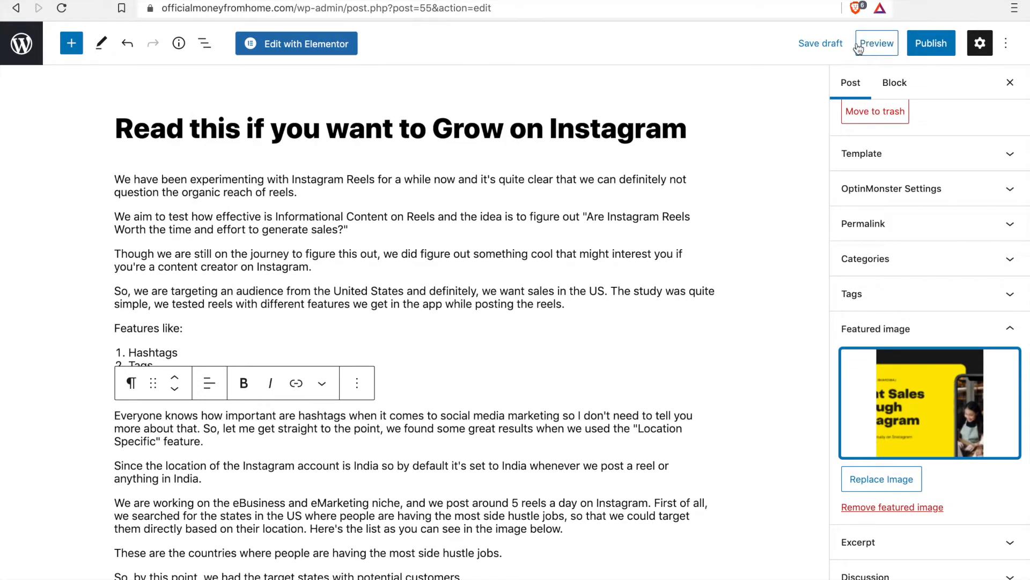
Step: Add the tag "instagram" in the pre-publish checks and publish the post
{"action": "left_click", "coordinate": [924, 48]}
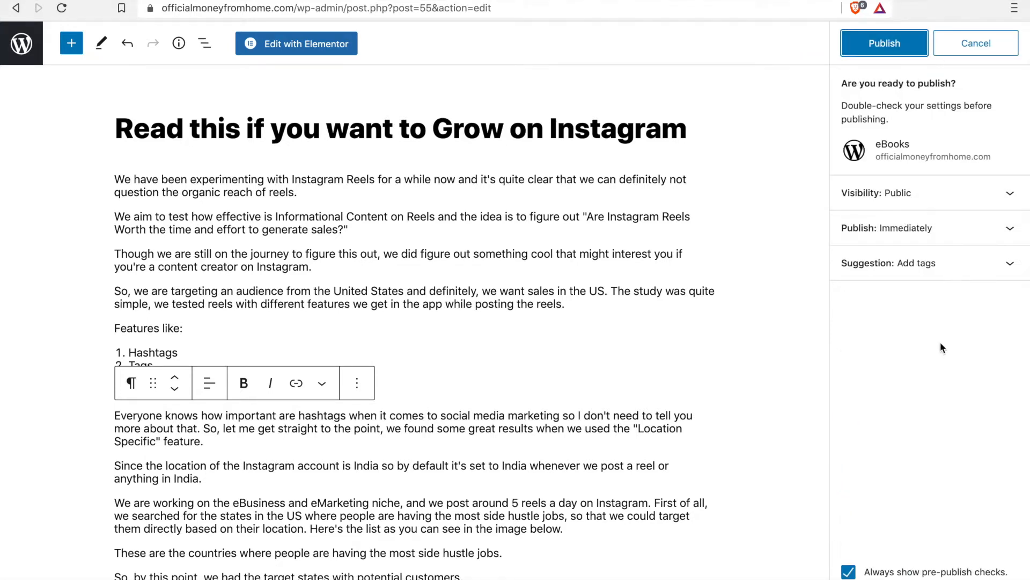
{"action": "left_click", "coordinate": [943, 265]}
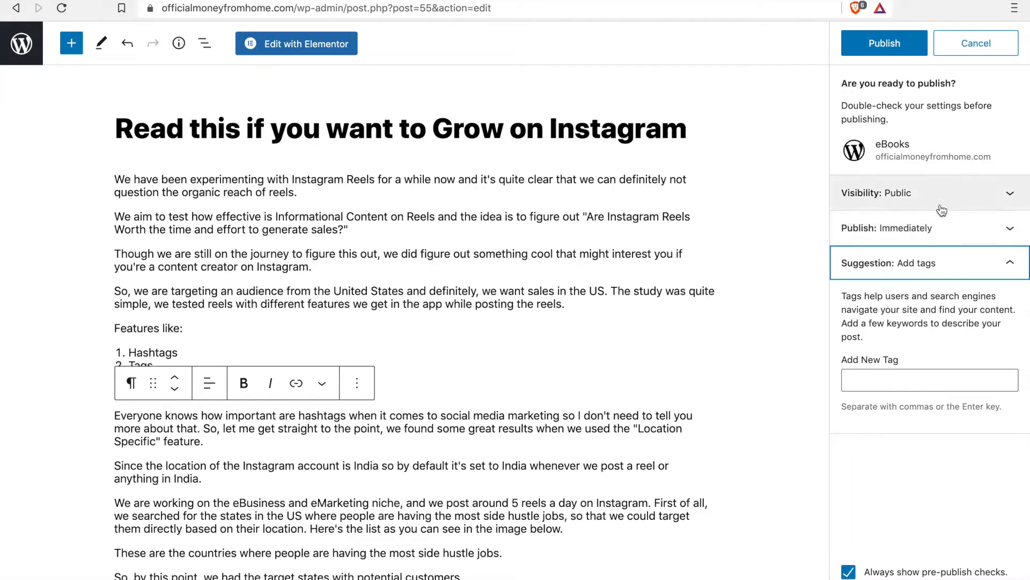
{"action": "left_click", "coordinate": [897, 377]}
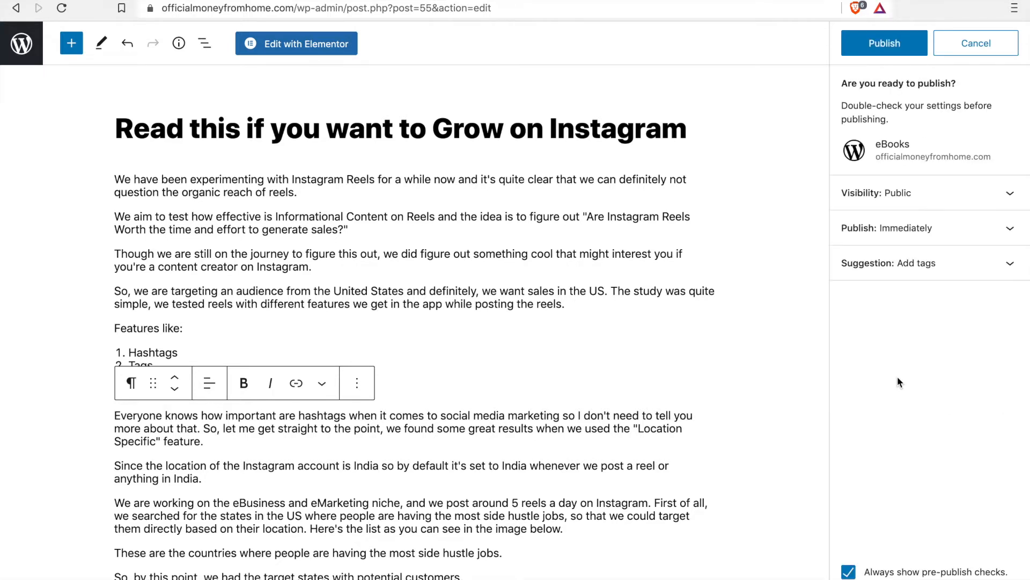
{"action": "left_click", "coordinate": [889, 372]}
{"action": "type", "text": "instagram"}
{"action": "key", "text": "Return"}
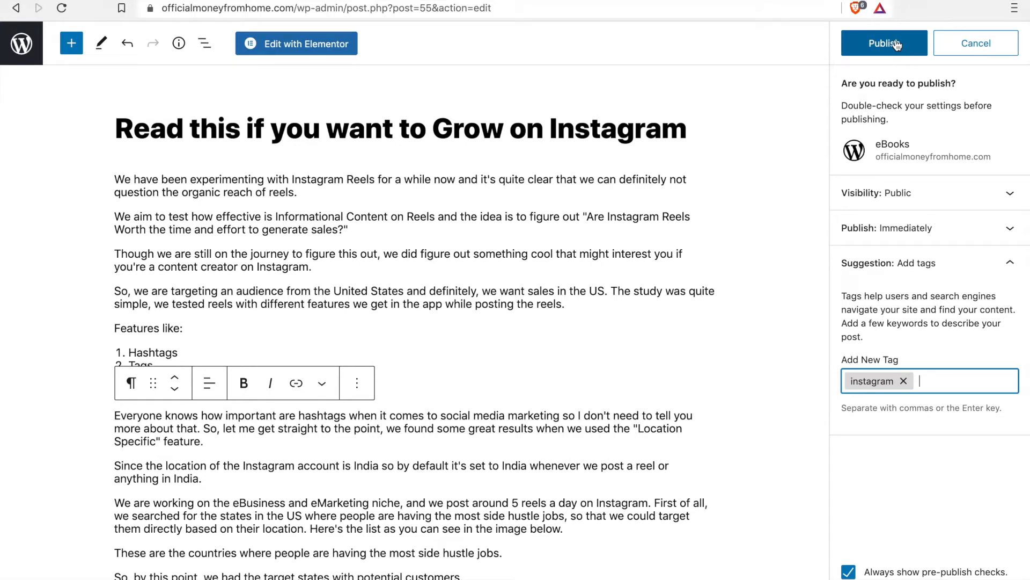
{"action": "left_click", "coordinate": [898, 43]}
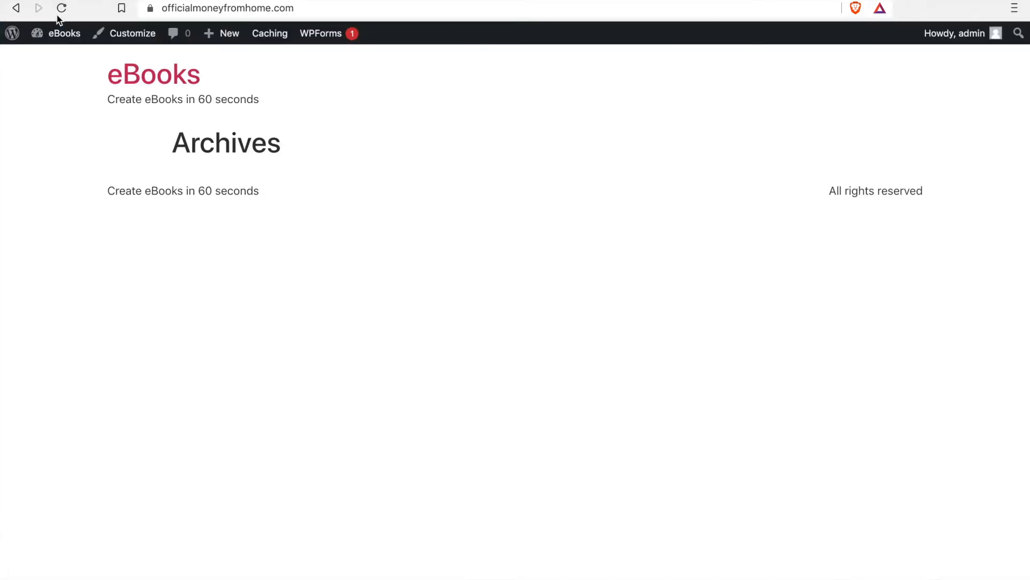
Step: Reload the site's home page and check the new post's title, featured image and excerpt in the archive
{"action": "left_click", "coordinate": [61, 8]}
{"action": "scroll", "coordinate": [530, 291], "scroll_direction": "down", "scroll_amount": 1}
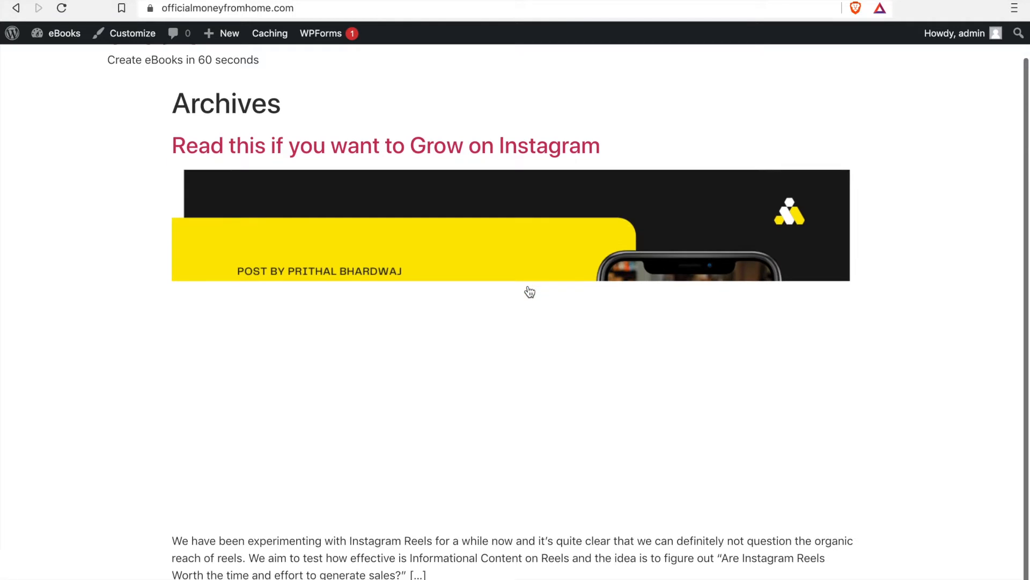
{"action": "scroll", "coordinate": [391, 226], "scroll_direction": "down", "scroll_amount": 1}
{"action": "scroll", "coordinate": [294, 212], "scroll_direction": "up", "scroll_amount": 2}
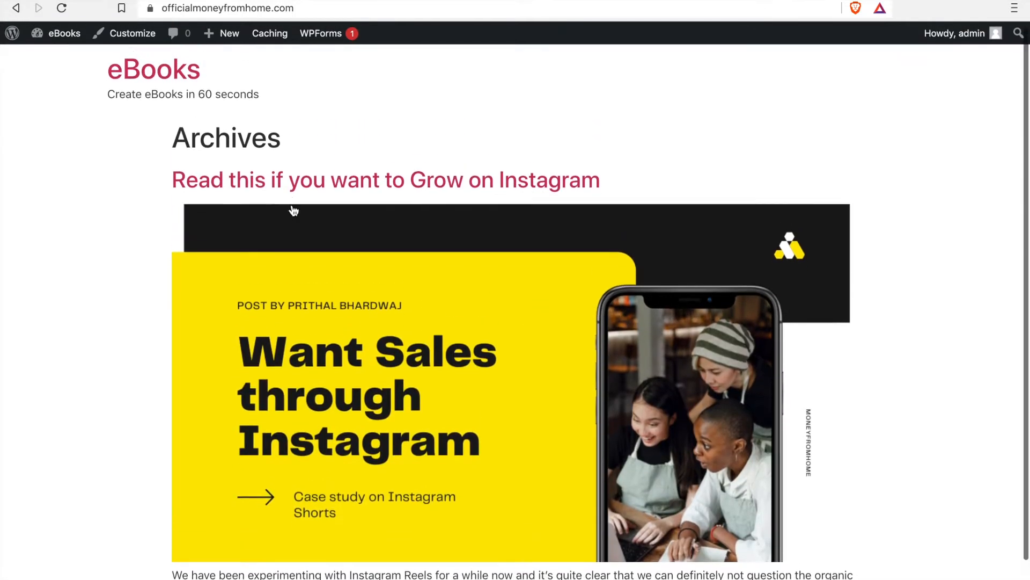
{"action": "scroll", "coordinate": [294, 212], "scroll_direction": "down", "scroll_amount": 1}
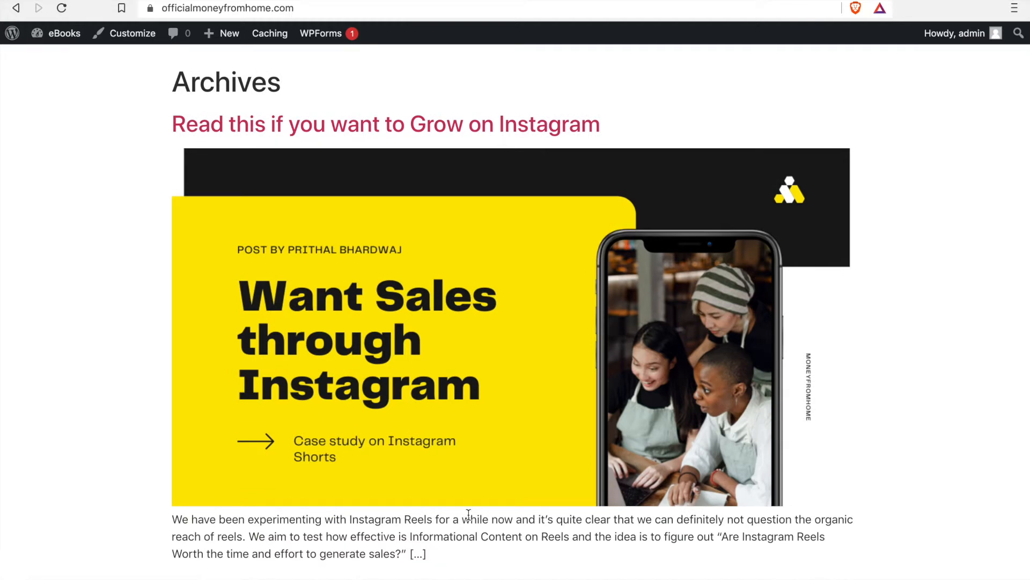
{"action": "scroll", "coordinate": [465, 541], "scroll_direction": "up", "scroll_amount": 2}
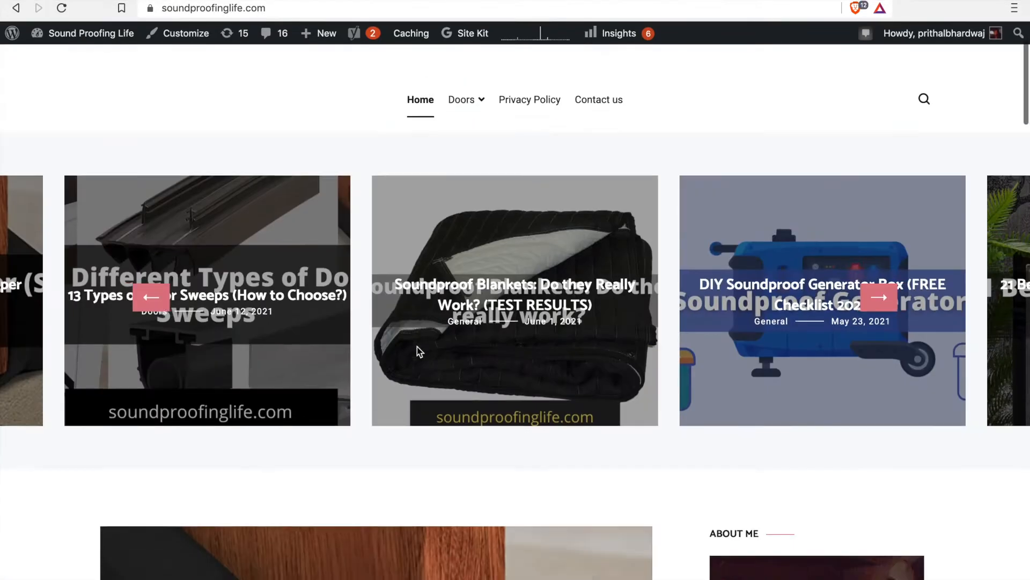
Step: Switch to the soundproofinglife.com blog and examine its header menu, post carousel and home page layout as an example
{"action": "scroll", "coordinate": [417, 351], "scroll_direction": "down", "scroll_amount": 2}
{"action": "scroll", "coordinate": [417, 352], "scroll_direction": "down", "scroll_amount": 2}
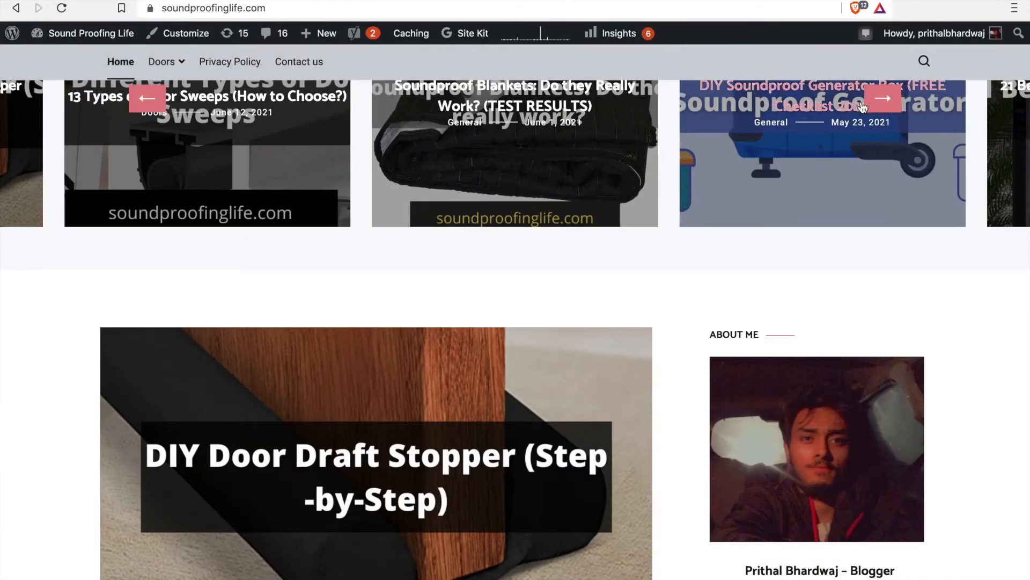
{"action": "scroll", "coordinate": [701, 344], "scroll_direction": "up", "scroll_amount": 6}
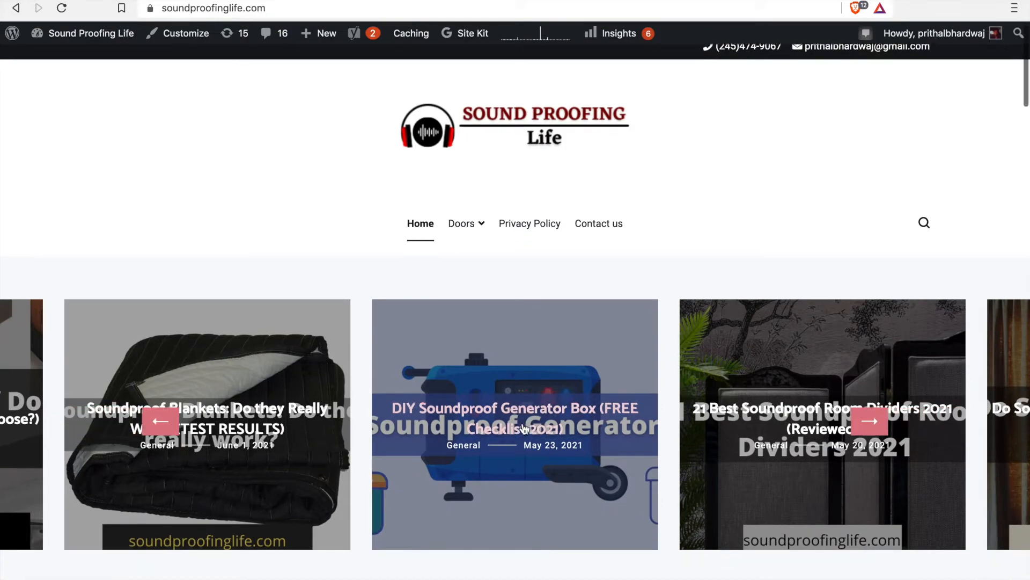
{"action": "scroll", "coordinate": [442, 272], "scroll_direction": "down", "scroll_amount": 10}
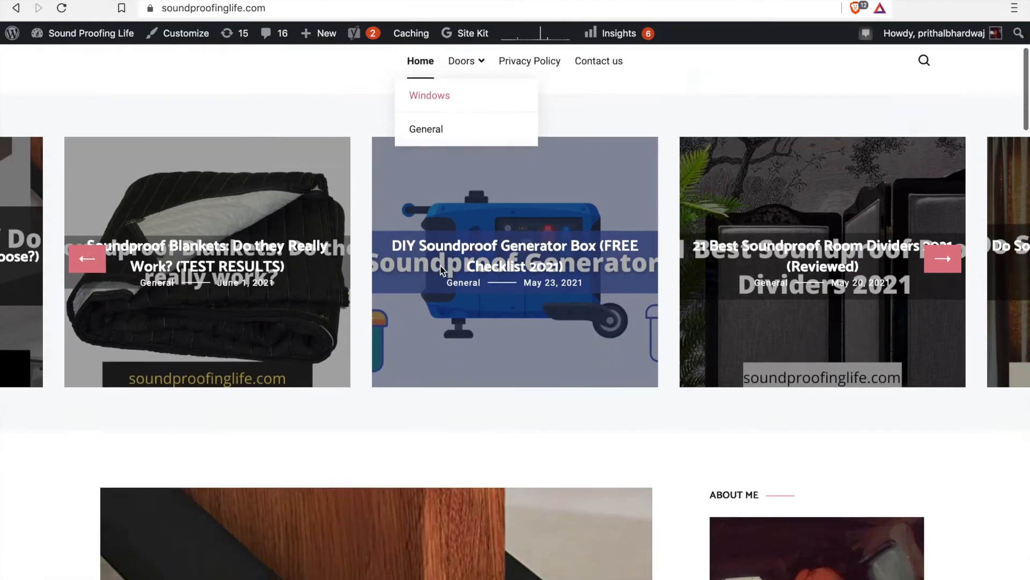
{"action": "scroll", "coordinate": [441, 272], "scroll_direction": "up", "scroll_amount": 1}
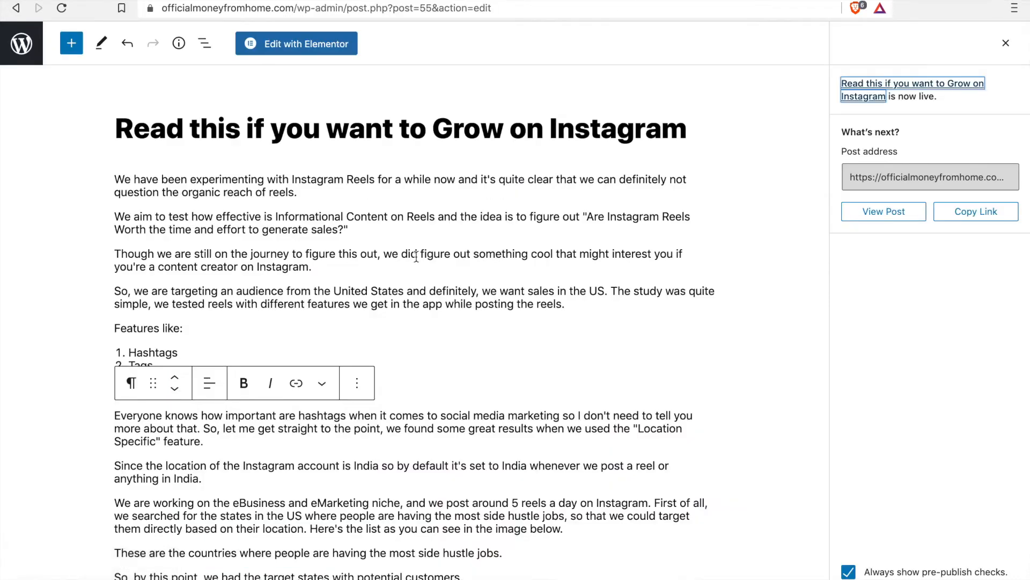
Step: Return from the post editor to the list of all posts and check the published post's author, category, tag and date
{"action": "left_click", "coordinate": [22, 43]}
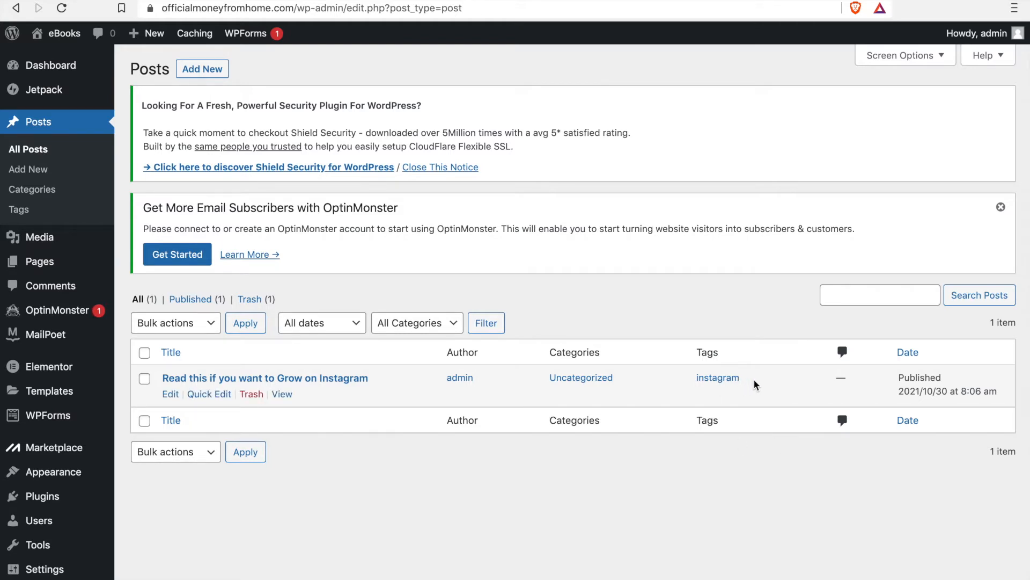
{"action": "left_click_drag", "start_coordinate": [839, 376], "coordinate": [940, 377]}
{"action": "left_click", "coordinate": [543, 486]}
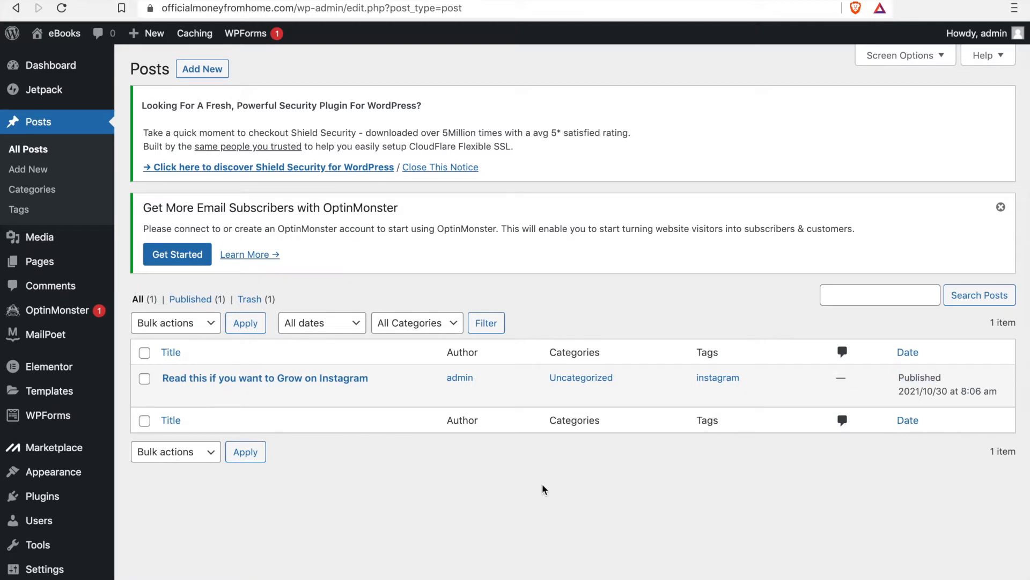
{"action": "scroll", "coordinate": [545, 489], "scroll_direction": "down", "scroll_amount": 1}
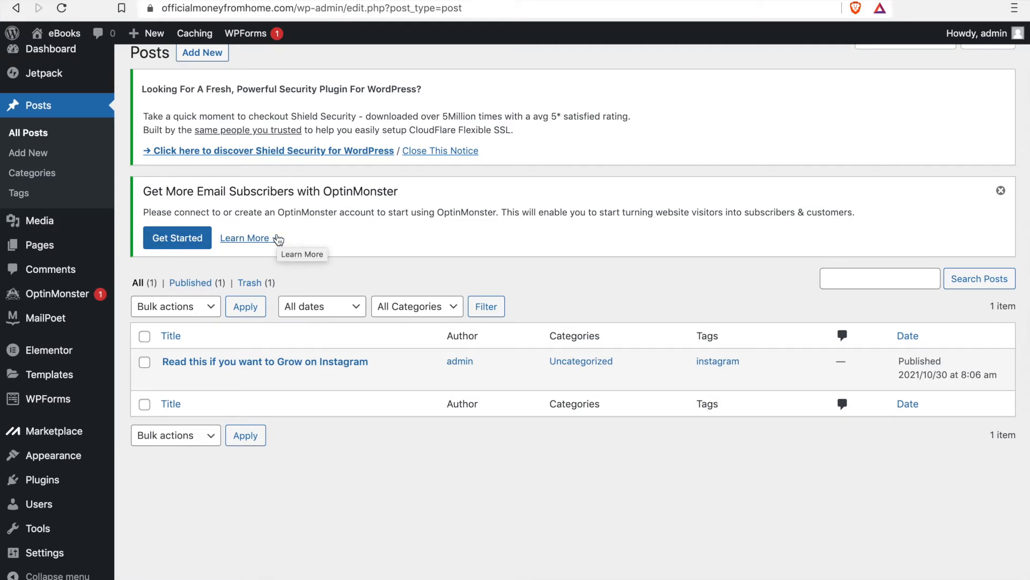
Step: Open the Media Library and look over the uploaded images
{"action": "mouse_move", "coordinate": [70, 222]}
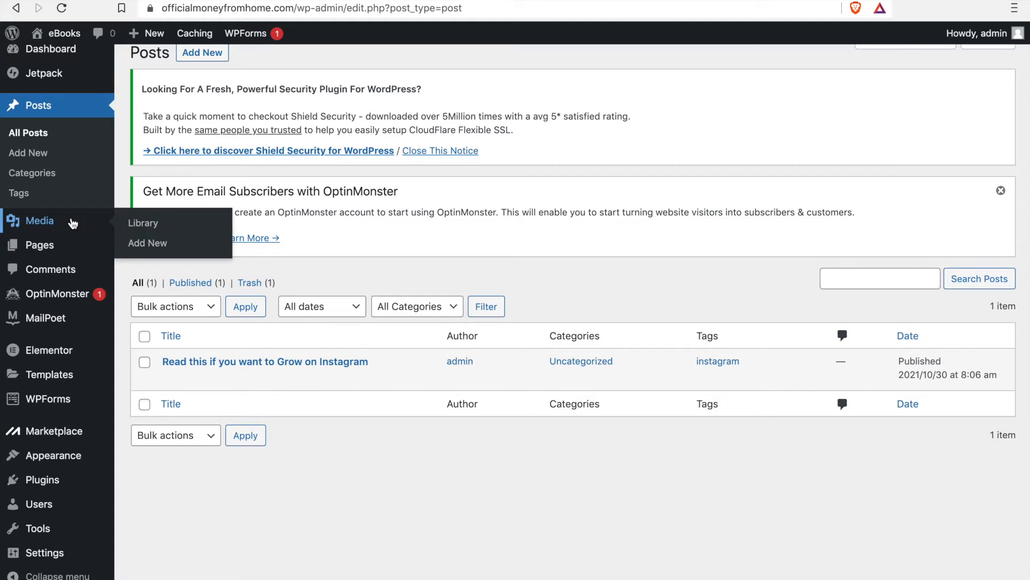
{"action": "left_click", "coordinate": [154, 229]}
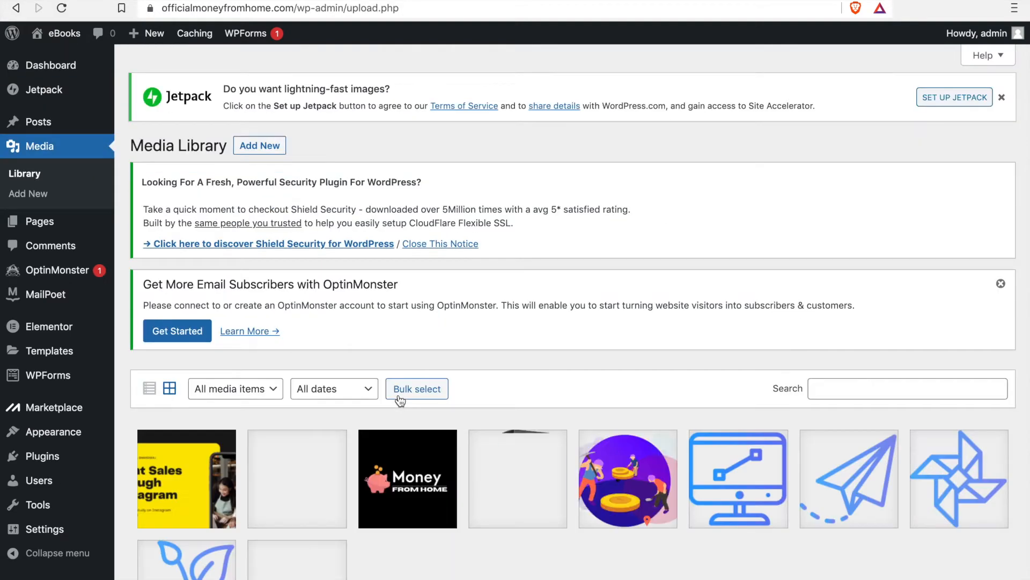
{"action": "scroll", "coordinate": [429, 402], "scroll_direction": "down", "scroll_amount": 3}
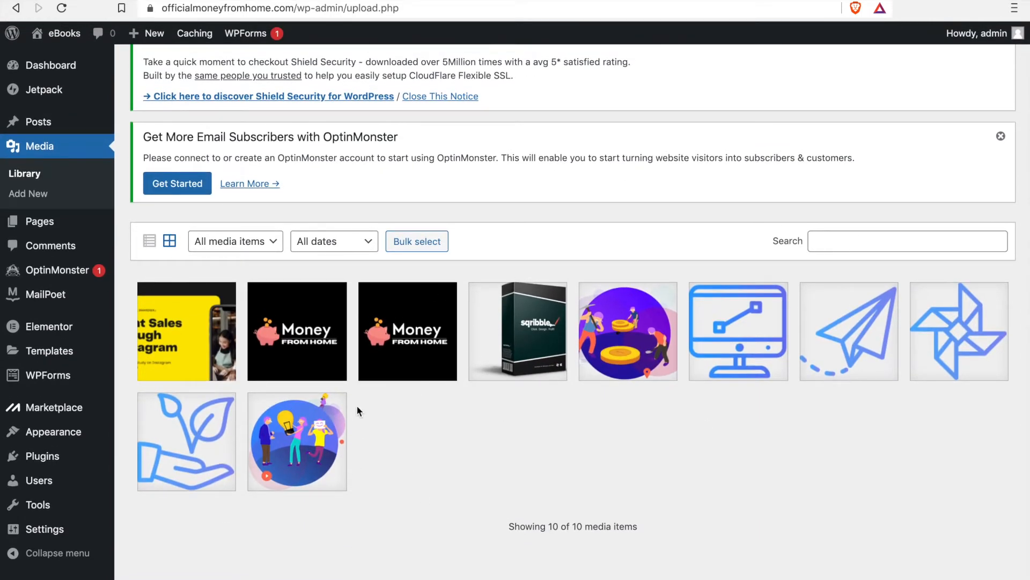
{"action": "scroll", "coordinate": [223, 213], "scroll_direction": "up", "scroll_amount": 3}
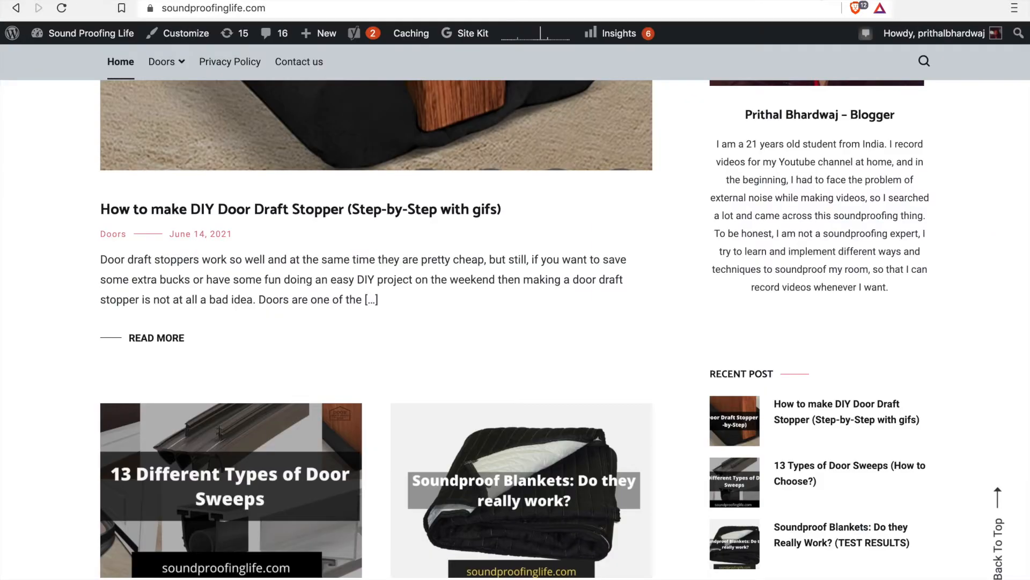
Step: Go back to soundproofinglife.com and look at the images used for its listed and recent posts
{"action": "scroll", "coordinate": [424, 438], "scroll_direction": "down", "scroll_amount": 1}
{"action": "scroll", "coordinate": [423, 440], "scroll_direction": "down", "scroll_amount": 3}
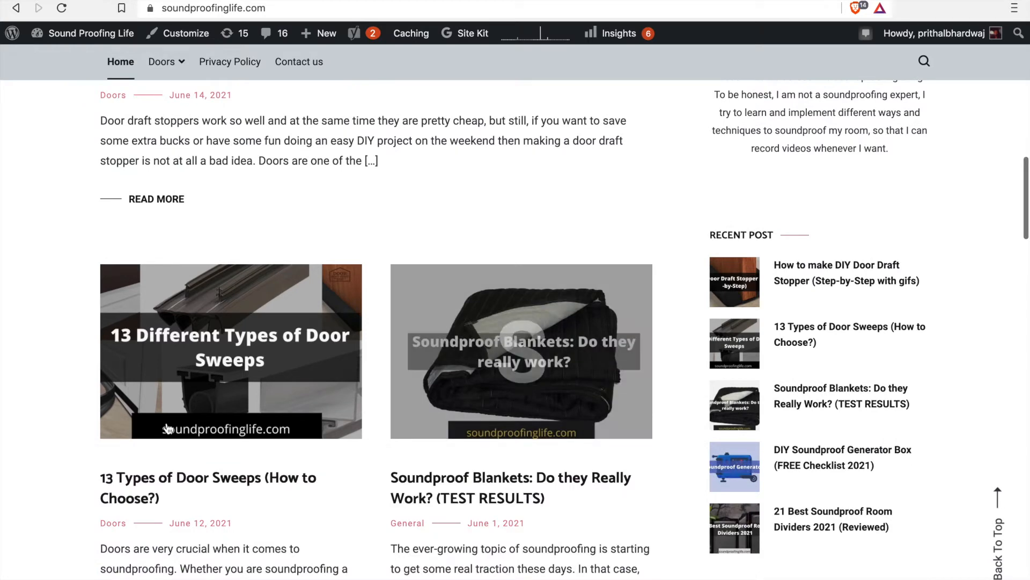
{"action": "scroll", "coordinate": [202, 420], "scroll_direction": "down", "scroll_amount": 4}
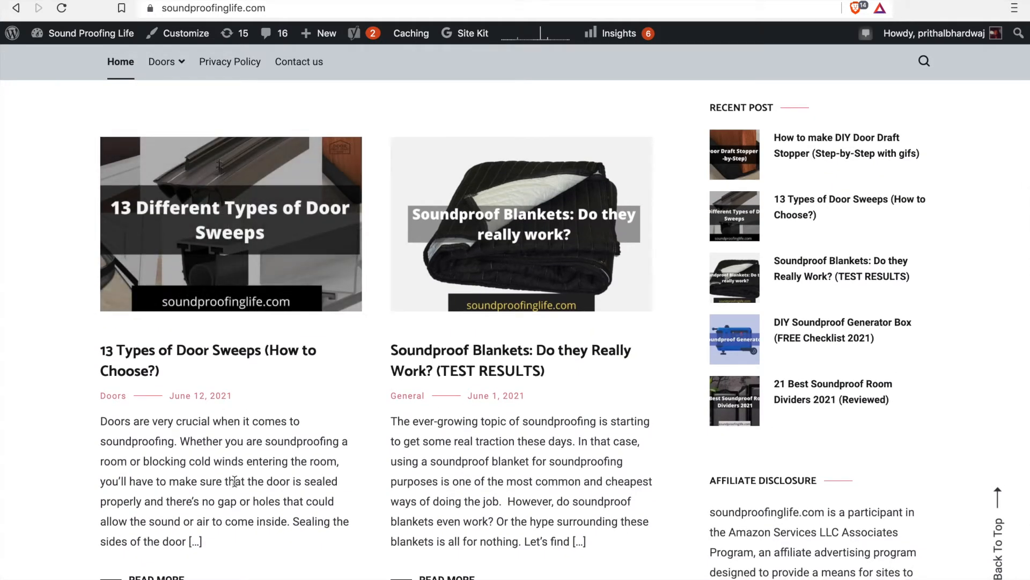
Step: Open the post "13 Types of Door Sweeps (How to Choose?)" and examine its featured image and URL slug
{"action": "left_click", "coordinate": [195, 359]}
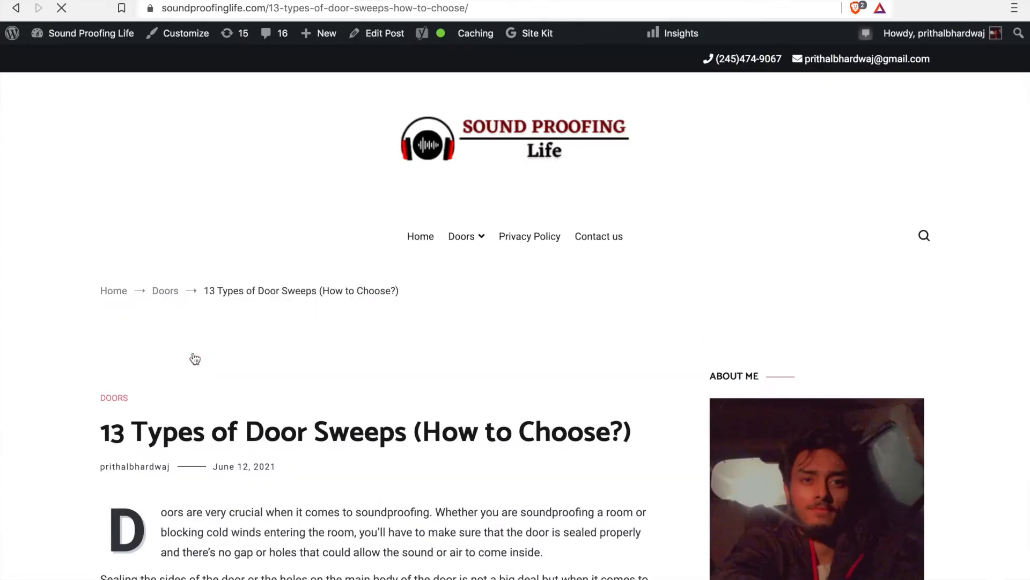
{"action": "scroll", "coordinate": [195, 359], "scroll_direction": "down", "scroll_amount": 5}
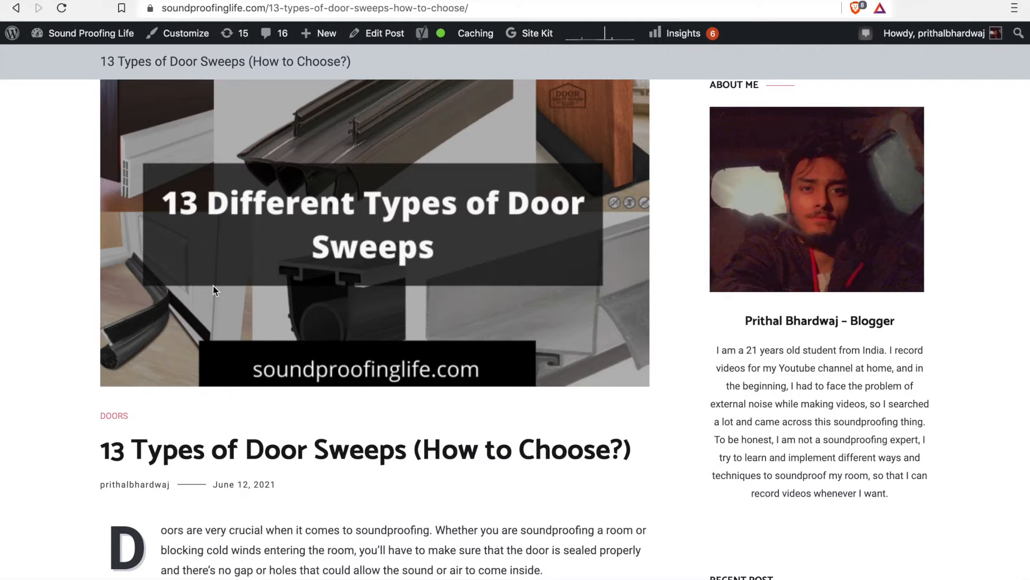
{"action": "left_click", "coordinate": [338, 9]}
{"action": "left_click_drag", "start_coordinate": [302, 8], "coordinate": [511, 7]}
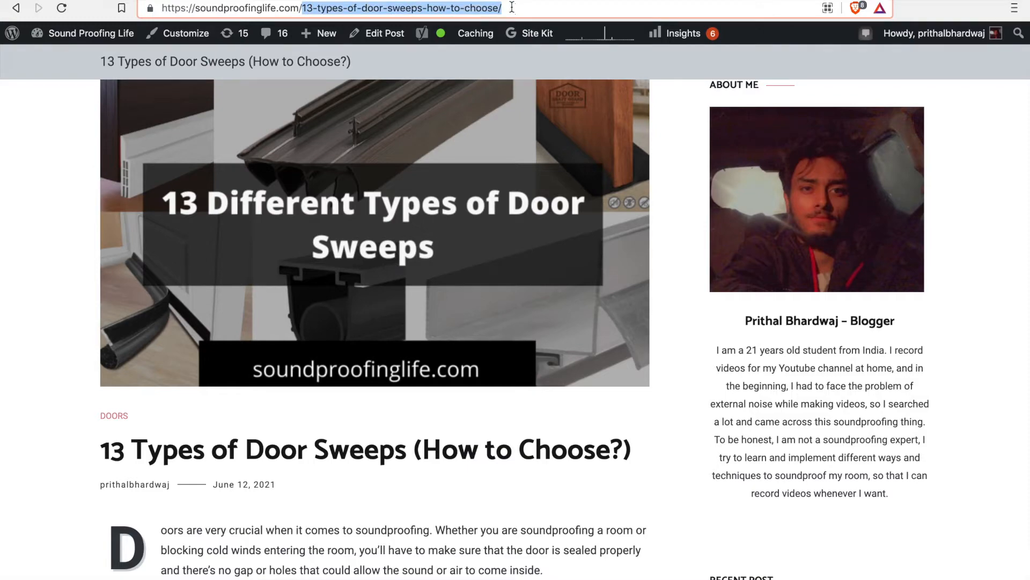
Step: Return to the blog's home page, look over its posts, and open the Contact us page to view its form
{"action": "scroll", "coordinate": [266, 213], "scroll_direction": "left", "scroll_amount": 5}
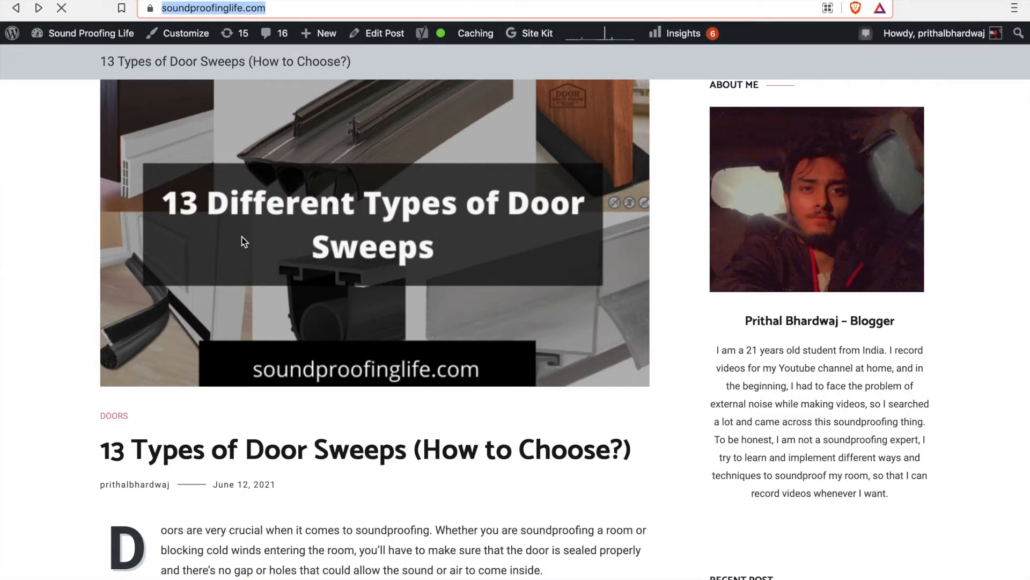
{"action": "scroll", "coordinate": [451, 405], "scroll_direction": "down", "scroll_amount": 9}
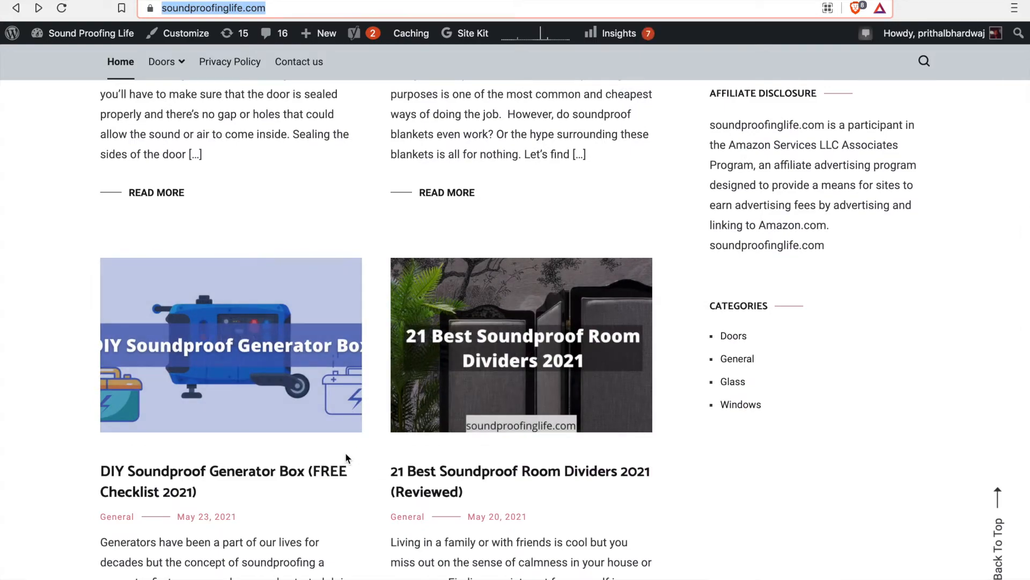
{"action": "scroll", "coordinate": [346, 452], "scroll_direction": "up", "scroll_amount": 10}
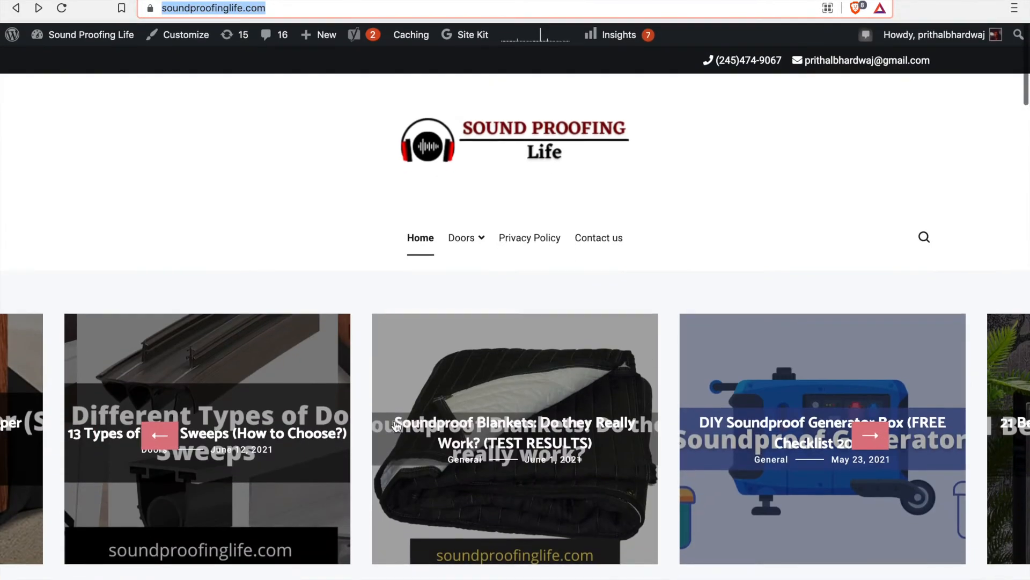
{"action": "left_click", "coordinate": [591, 242]}
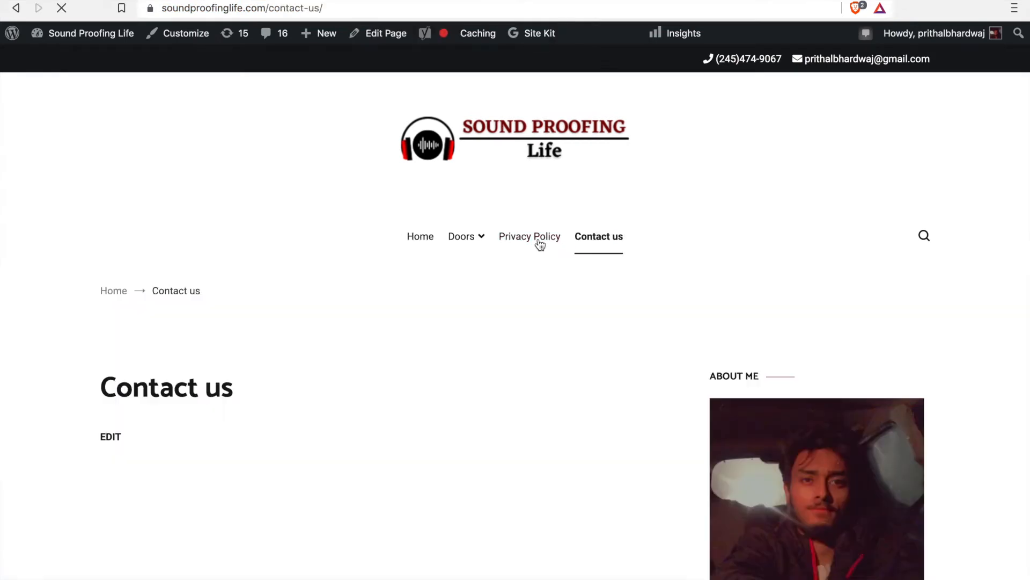
{"action": "scroll", "coordinate": [540, 244], "scroll_direction": "down", "scroll_amount": 2}
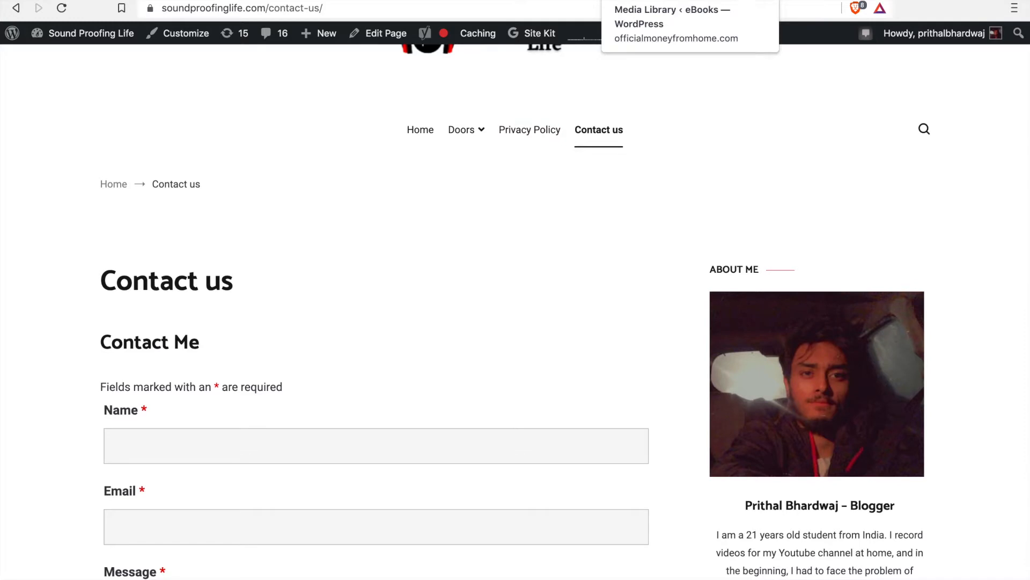
Step: Switch back to the officialmoneyfromhome.com dashboard and review the list of all pages
{"action": "left_click", "coordinate": [623, 1]}
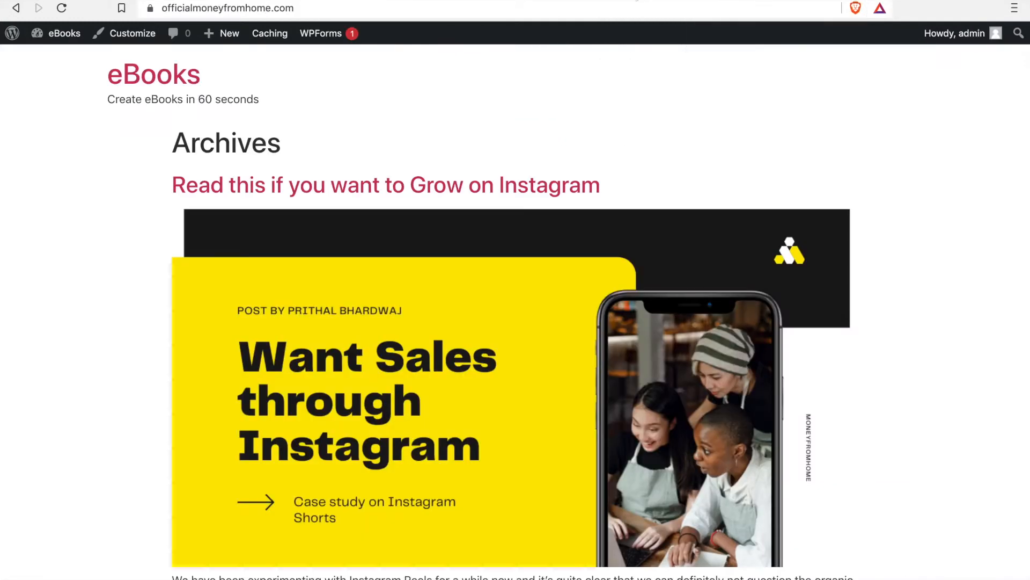
{"action": "left_click", "coordinate": [595, 2]}
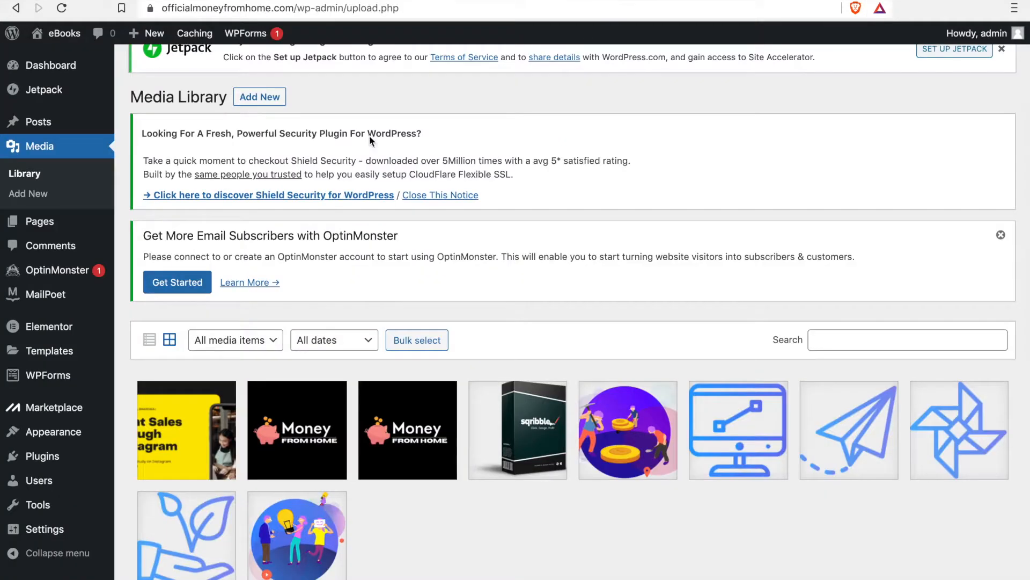
{"action": "mouse_move", "coordinate": [44, 225]}
{"action": "left_click", "coordinate": [137, 232]}
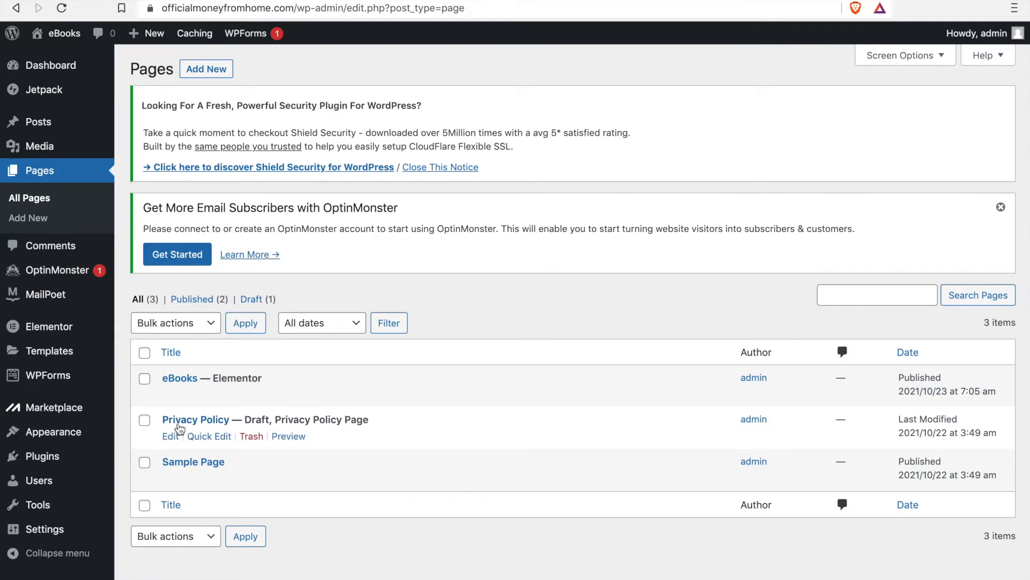
{"action": "mouse_move", "coordinate": [206, 397]}
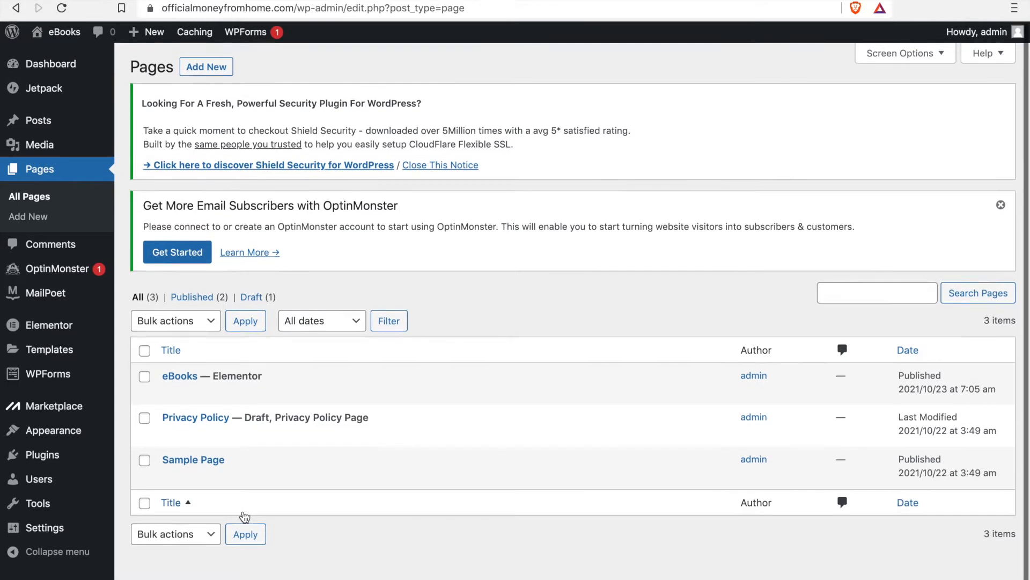
{"action": "mouse_move", "coordinate": [326, 430]}
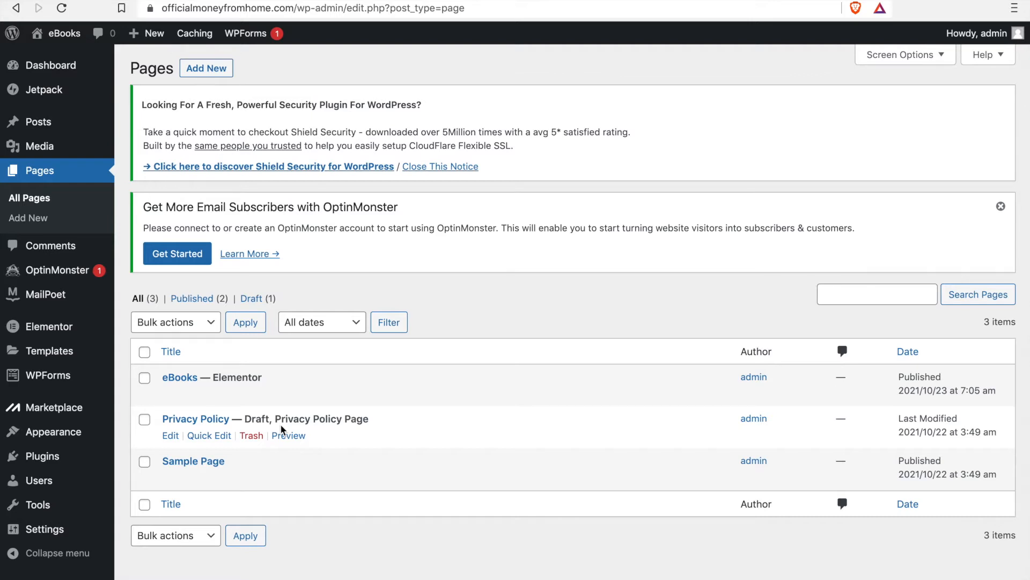
Step: Open the Comments screen on officialmoneyfromhome.com, and look through the comments on soundproofinglife.com as an example
{"action": "left_click", "coordinate": [76, 253]}
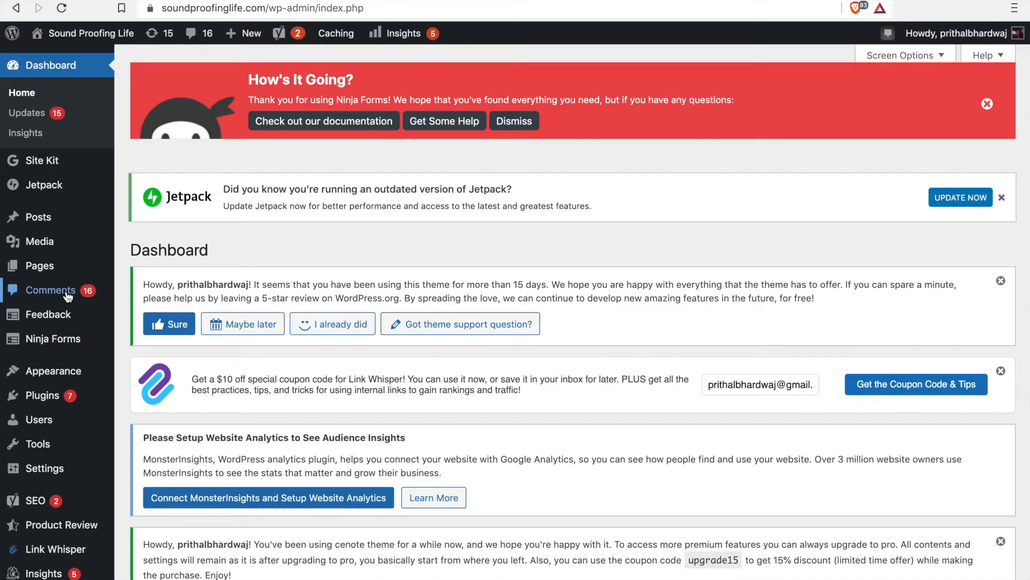
{"action": "left_click", "coordinate": [67, 296]}
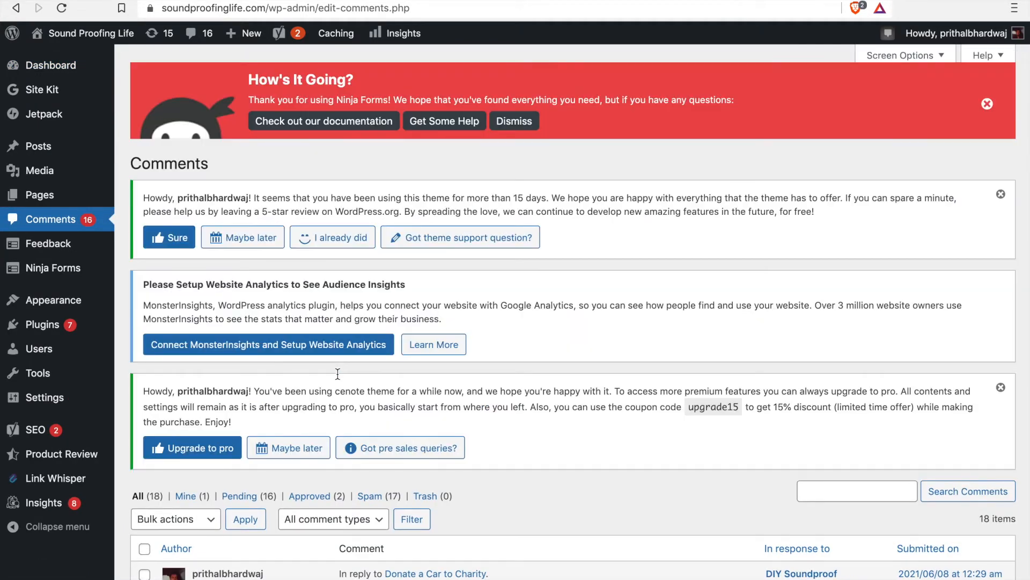
{"action": "scroll", "coordinate": [337, 372], "scroll_direction": "down", "scroll_amount": 10}
{"action": "scroll", "coordinate": [337, 372], "scroll_direction": "down", "scroll_amount": 15}
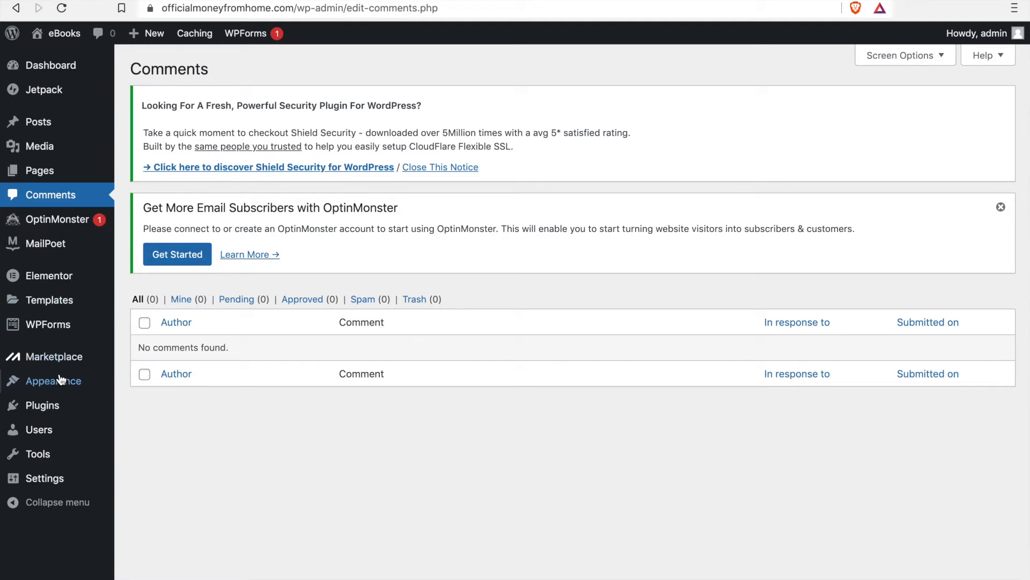
Step: Open the installed themes on officialmoneyfromhome.com and look over the active and available ones
{"action": "mouse_move", "coordinate": [62, 384]}
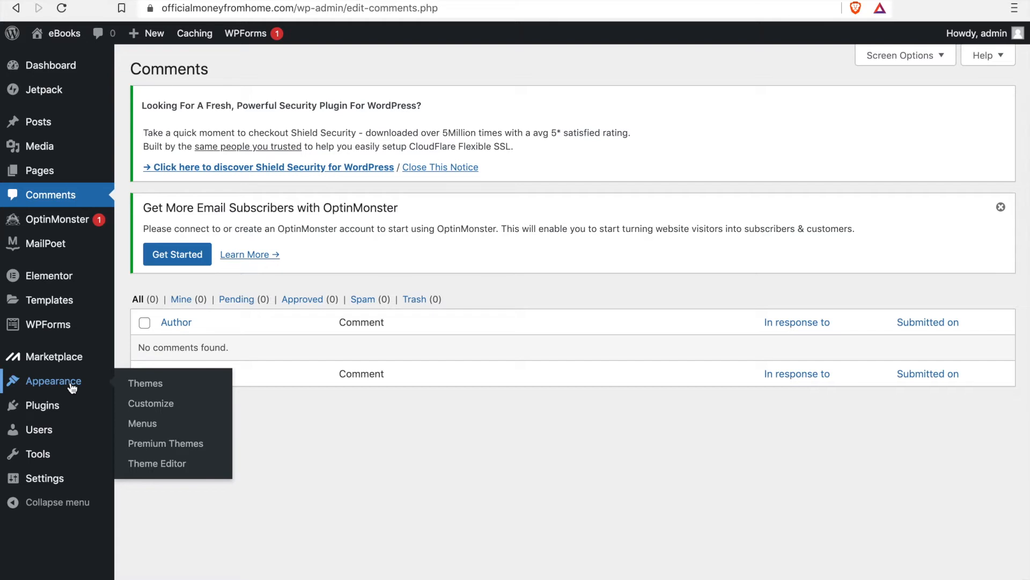
{"action": "left_click", "coordinate": [138, 386]}
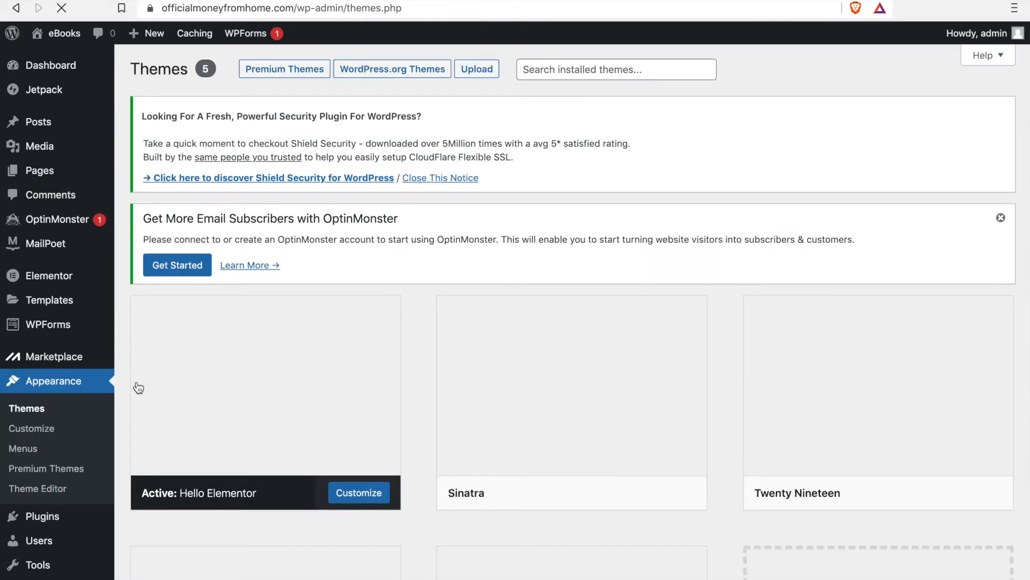
{"action": "scroll", "coordinate": [265, 241], "scroll_direction": "down", "scroll_amount": 3}
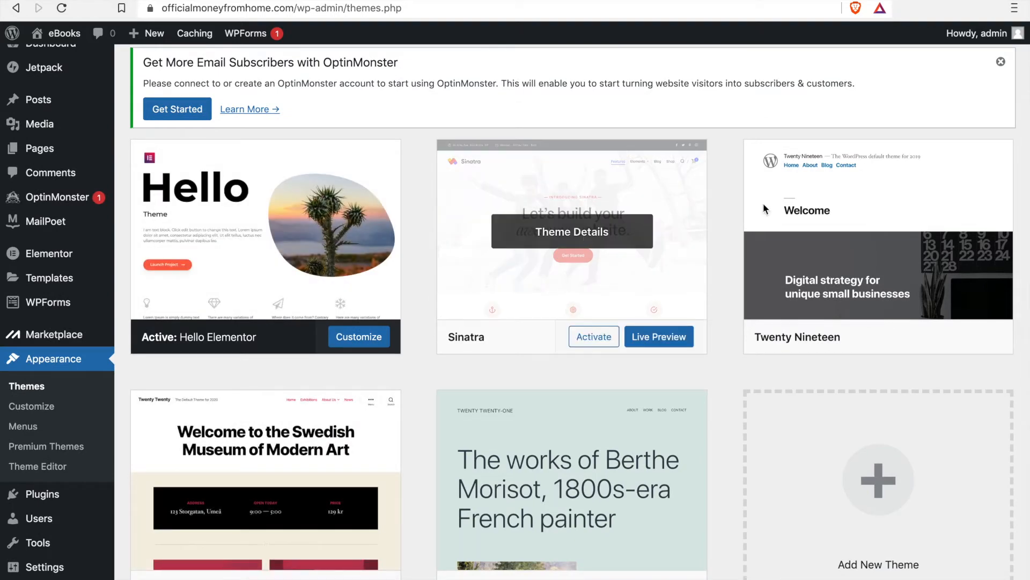
{"action": "scroll", "coordinate": [795, 537], "scroll_direction": "down", "scroll_amount": 2}
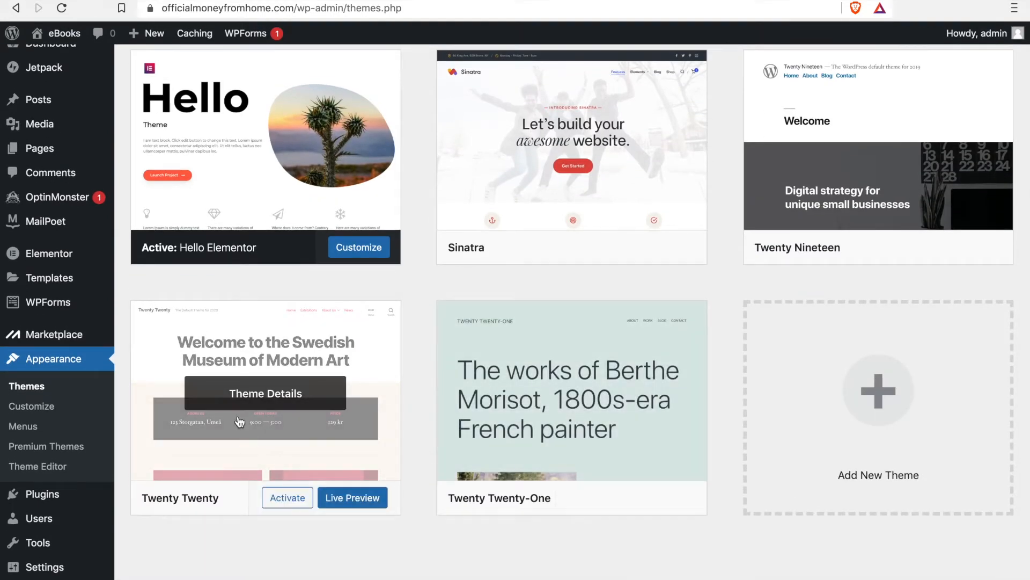
{"action": "scroll", "coordinate": [240, 422], "scroll_direction": "up", "scroll_amount": 5}
{"action": "scroll", "coordinate": [405, 330], "scroll_direction": "down", "scroll_amount": 1}
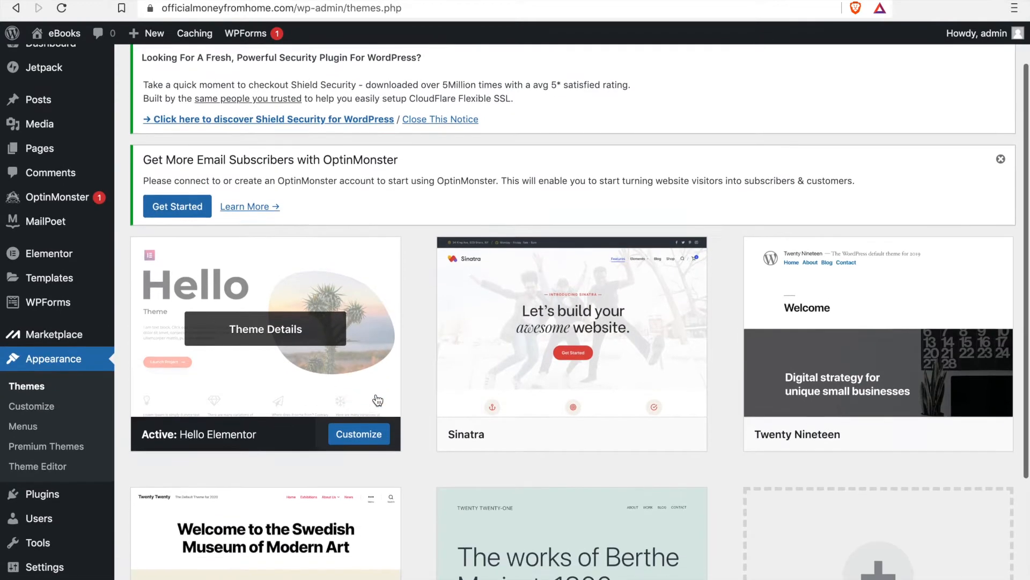
{"action": "scroll", "coordinate": [378, 400], "scroll_direction": "down", "scroll_amount": 3}
{"action": "scroll", "coordinate": [378, 400], "scroll_direction": "up", "scroll_amount": 5}
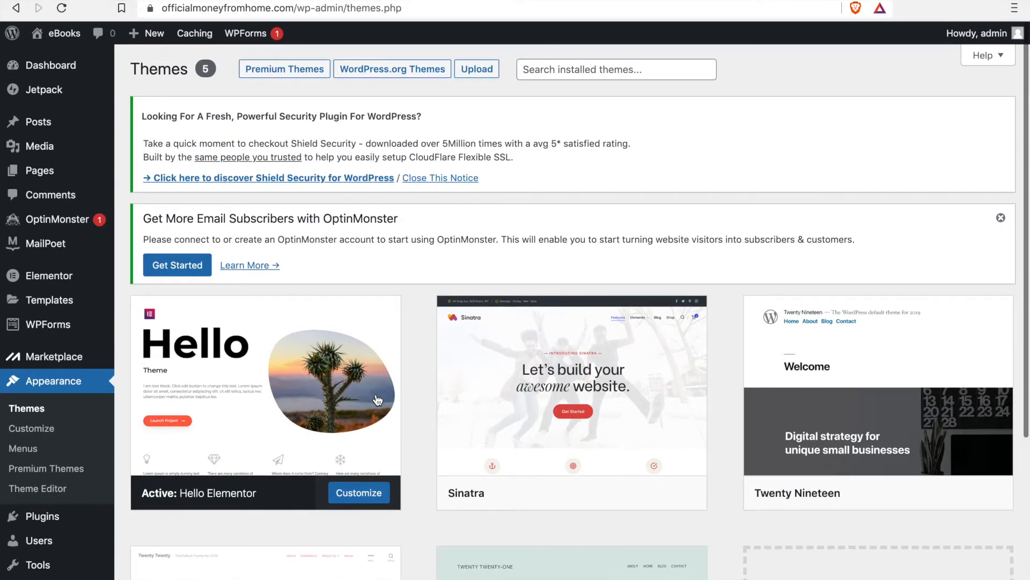
{"action": "scroll", "coordinate": [378, 400], "scroll_direction": "down", "scroll_amount": 5}
Step: Browse the popular themes available for adding to the site, and return to the installed themes
{"action": "left_click", "coordinate": [876, 387]}
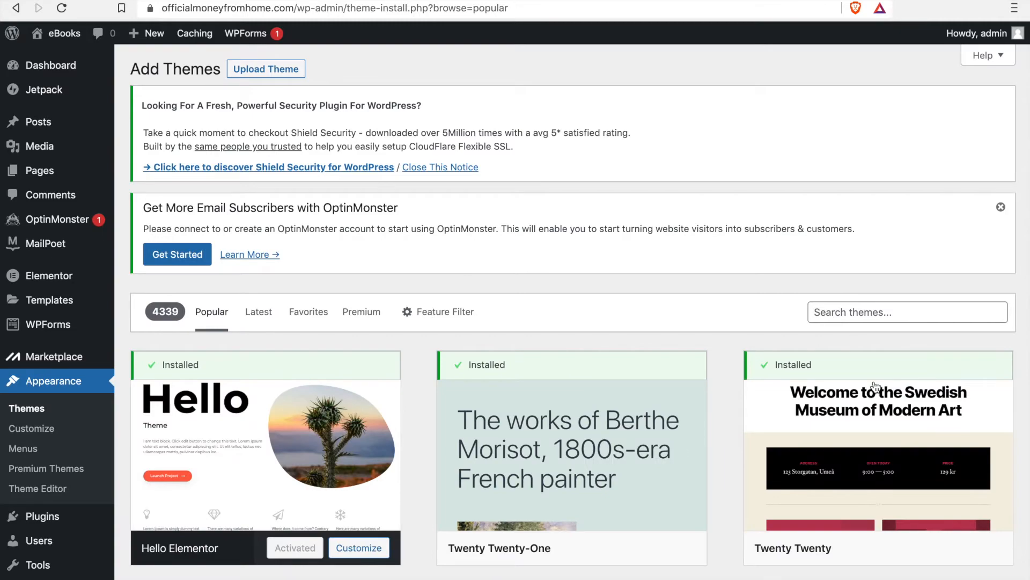
{"action": "scroll", "coordinate": [875, 386], "scroll_direction": "down", "scroll_amount": 10}
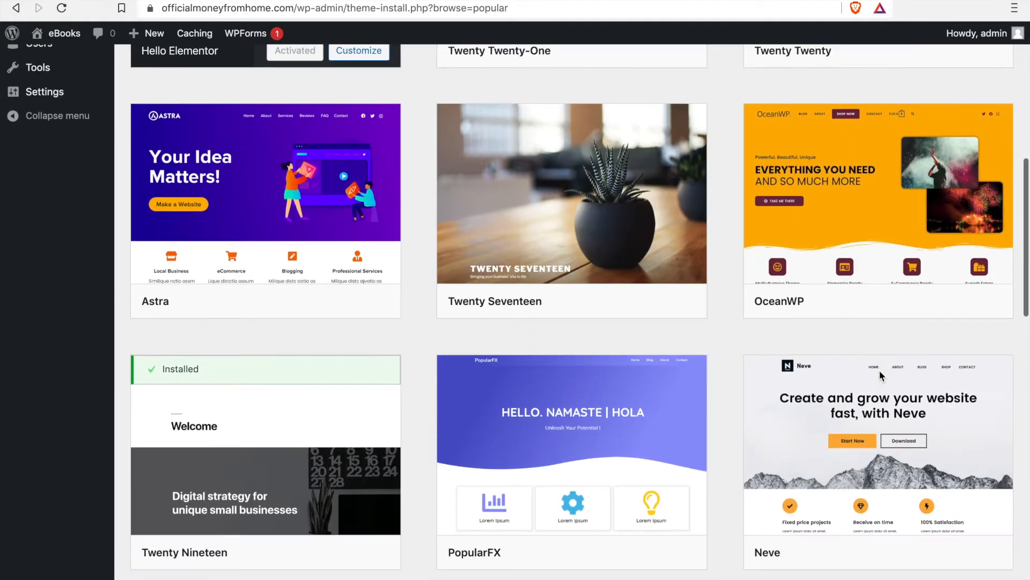
{"action": "scroll", "coordinate": [881, 375], "scroll_direction": "down", "scroll_amount": 20}
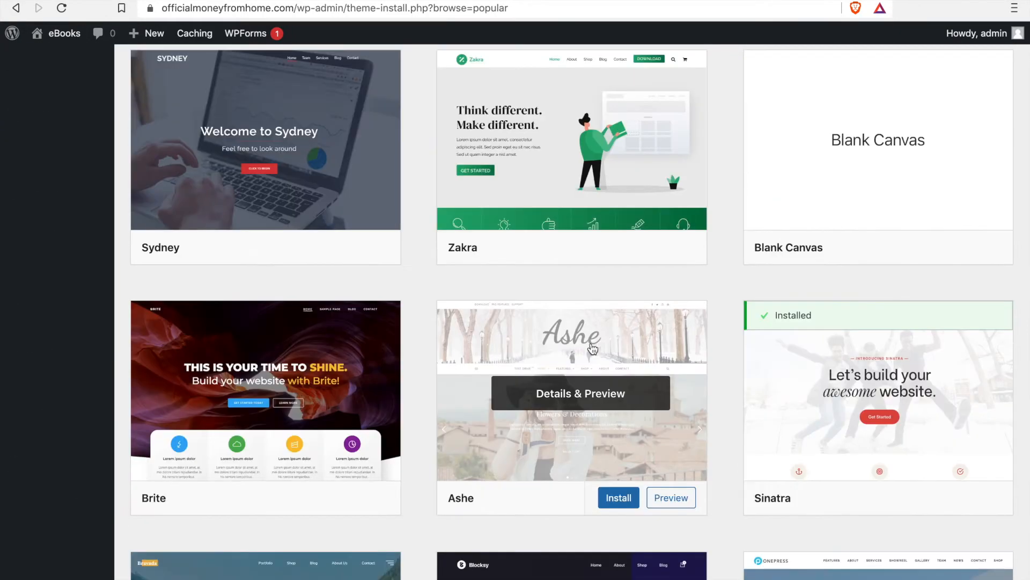
{"action": "scroll", "coordinate": [593, 349], "scroll_direction": "down", "scroll_amount": 5}
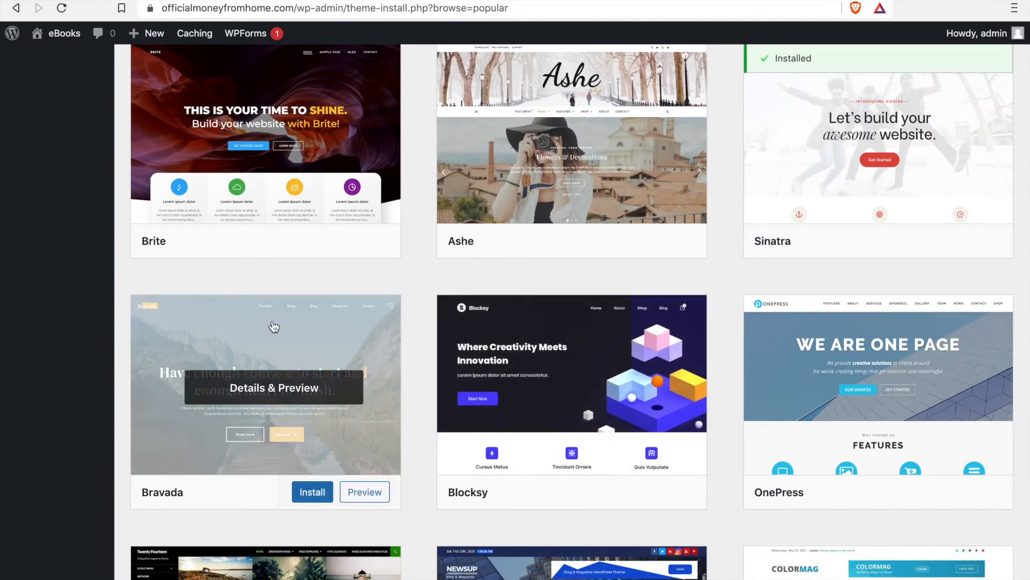
{"action": "scroll", "coordinate": [569, 434], "scroll_direction": "down", "scroll_amount": 1}
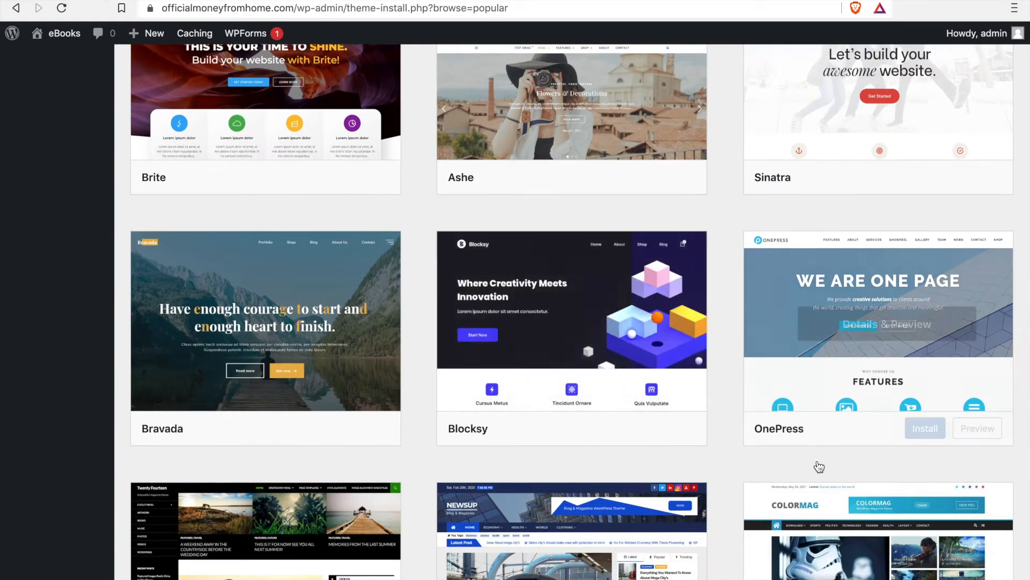
{"action": "scroll", "coordinate": [637, 483], "scroll_direction": "down", "scroll_amount": 4}
{"action": "scroll", "coordinate": [639, 446], "scroll_direction": "down", "scroll_amount": 6}
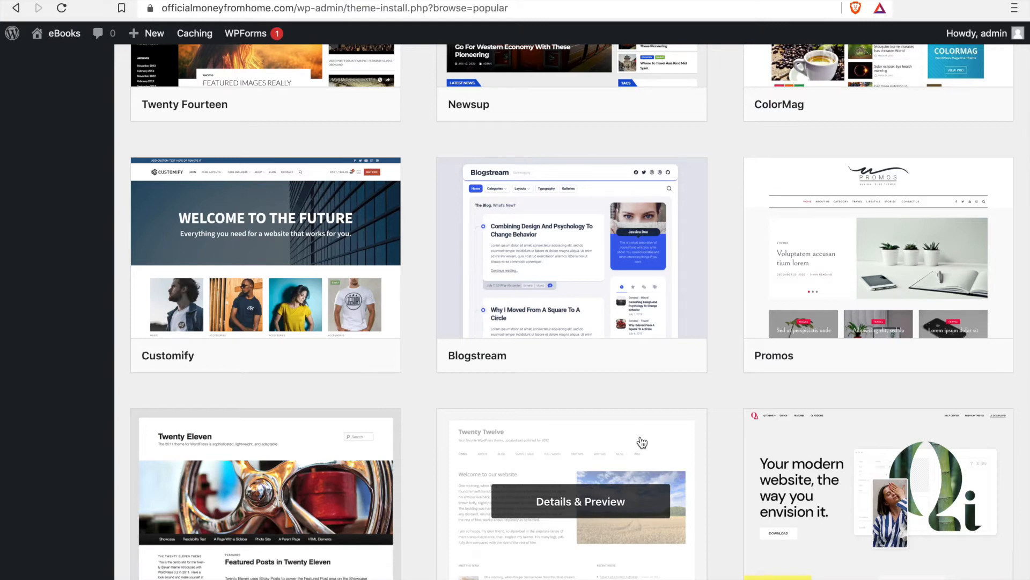
{"action": "key", "text": "alt+Left"}
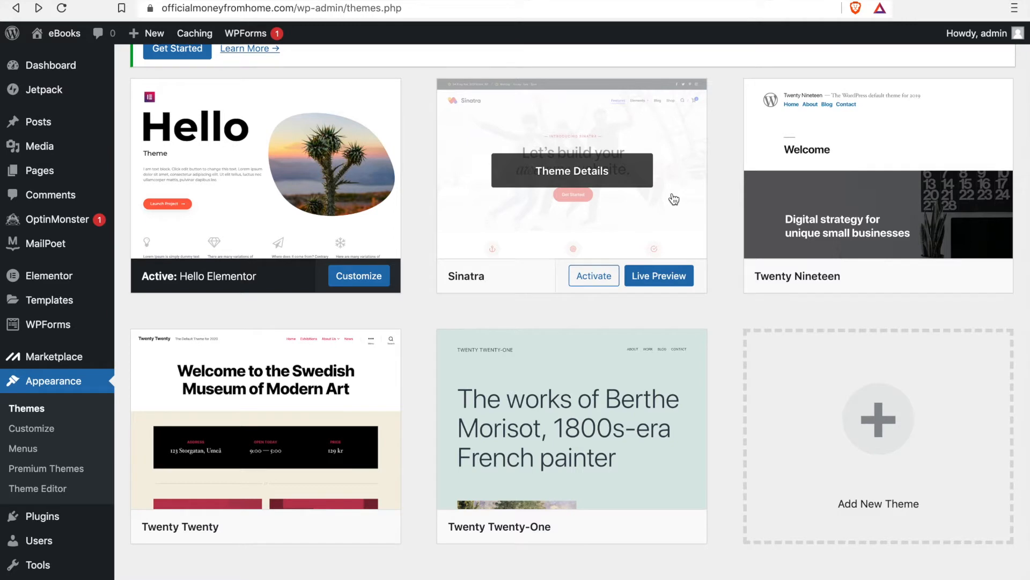
Step: Open the theme customizer's Site Identity settings and examine the site title and tagline
{"action": "left_click", "coordinate": [35, 436]}
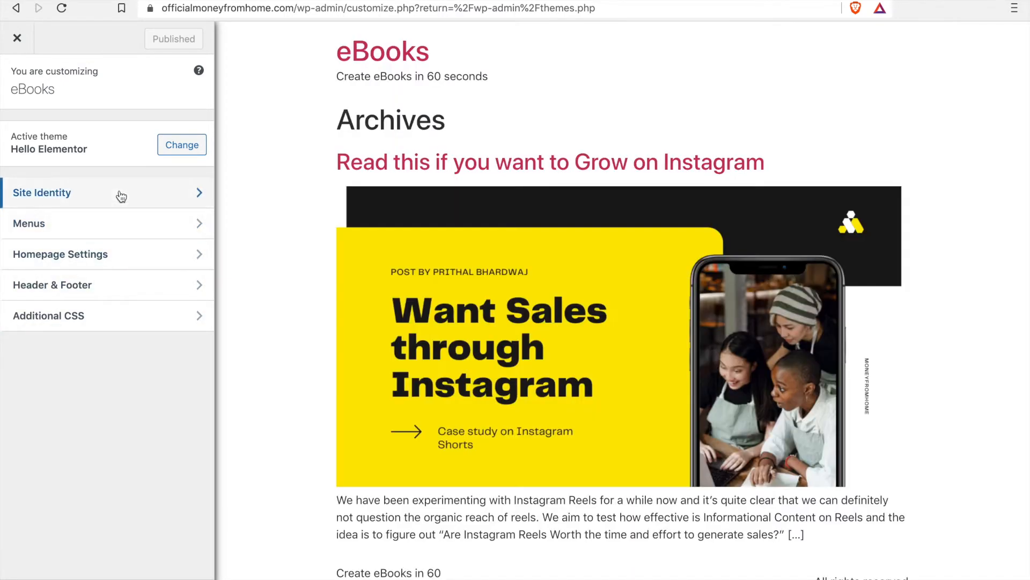
{"action": "left_click", "coordinate": [119, 194]}
{"action": "left_click", "coordinate": [20, 88]}
{"action": "left_click", "coordinate": [114, 193]}
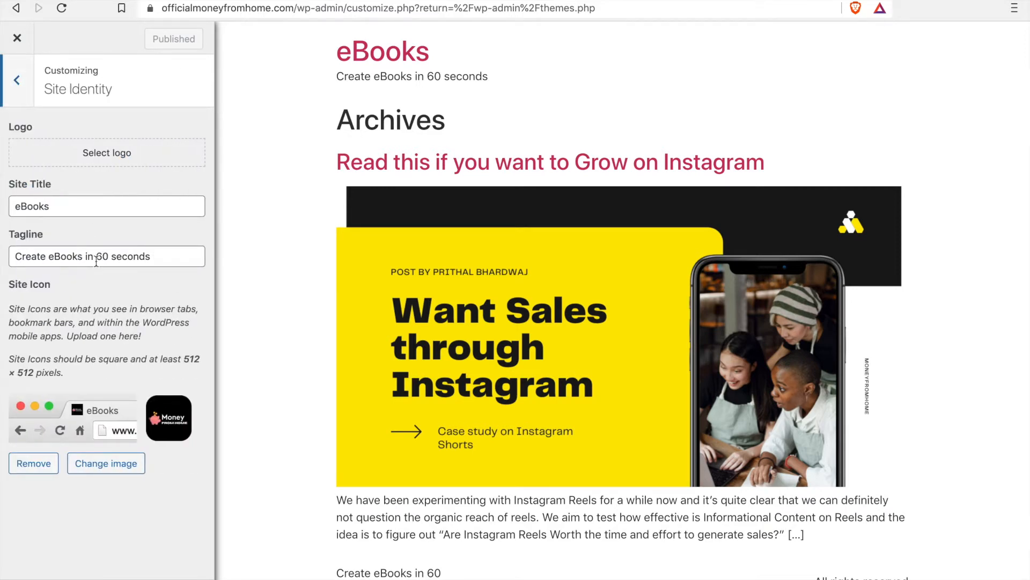
{"action": "left_click_drag", "start_coordinate": [161, 258], "coordinate": [3, 264]}
{"action": "left_click_drag", "start_coordinate": [79, 209], "coordinate": [4, 205]}
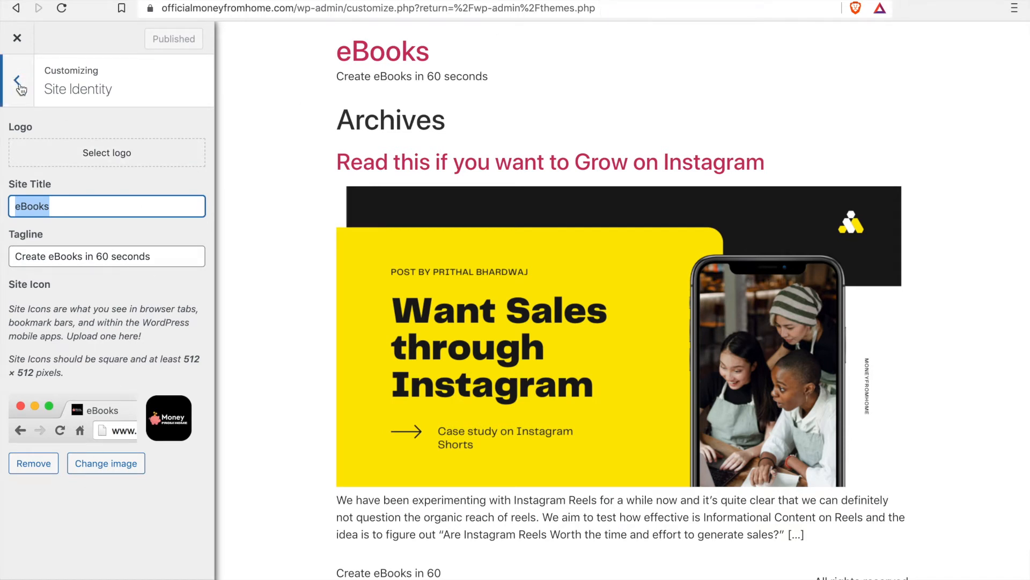
Step: Set the Money From Home image from the media library as the site logo, crop it, and publish the change
{"action": "left_click", "coordinate": [102, 154]}
{"action": "left_click", "coordinate": [62, 97]}
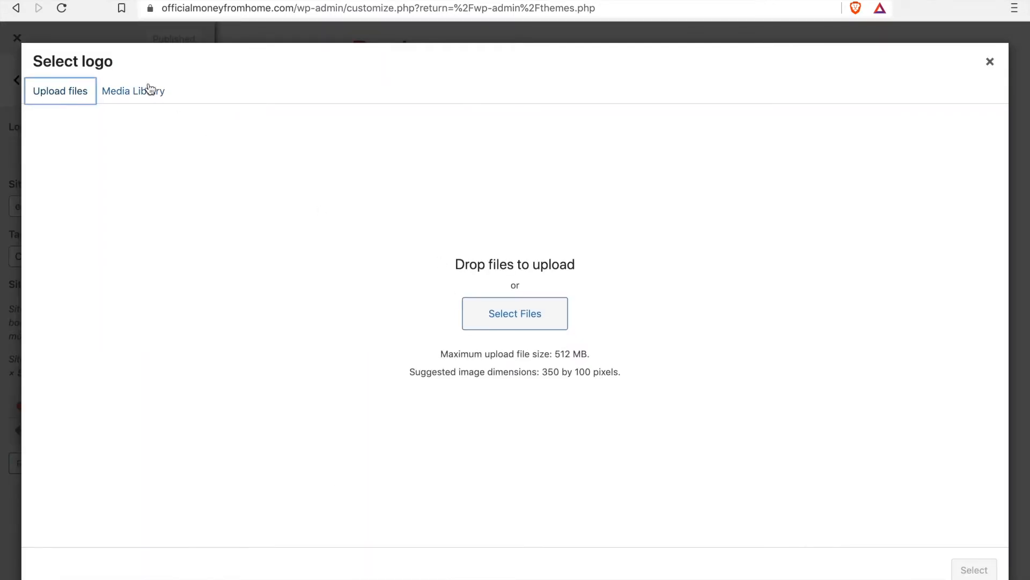
{"action": "left_click", "coordinate": [150, 97]}
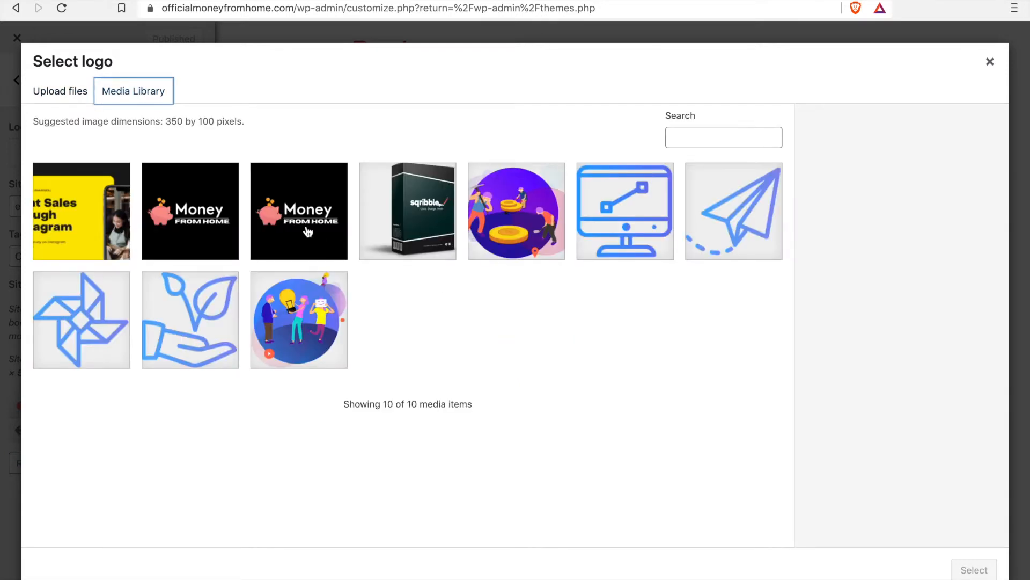
{"action": "left_click", "coordinate": [308, 232]}
{"action": "left_click", "coordinate": [974, 570]}
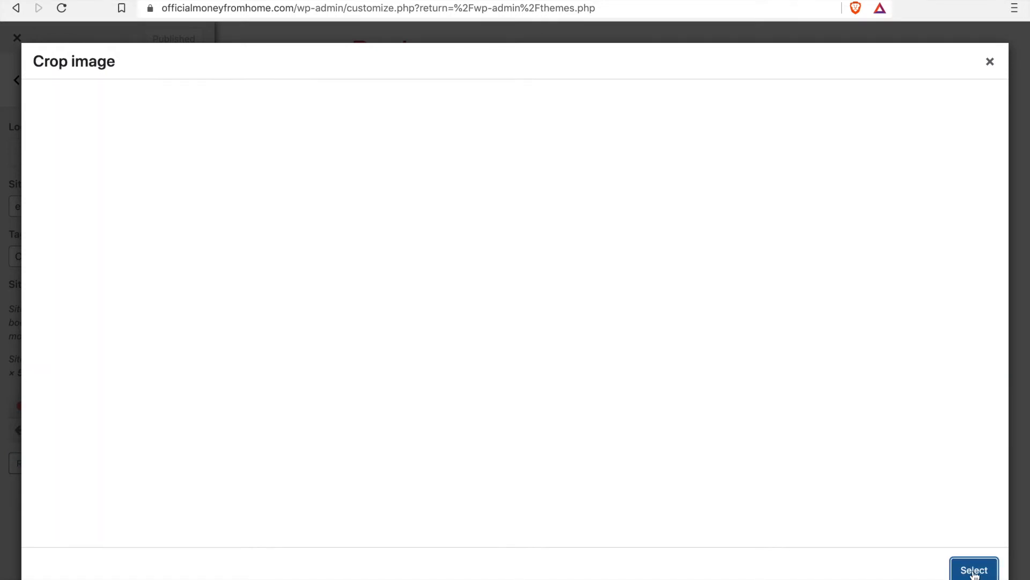
{"action": "left_click", "coordinate": [943, 572]}
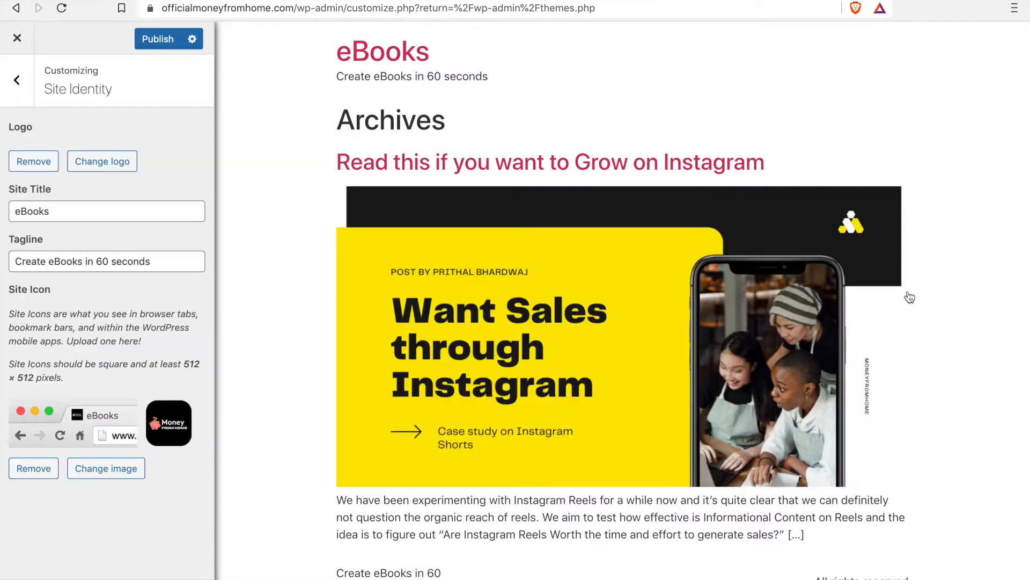
{"action": "left_click", "coordinate": [169, 47]}
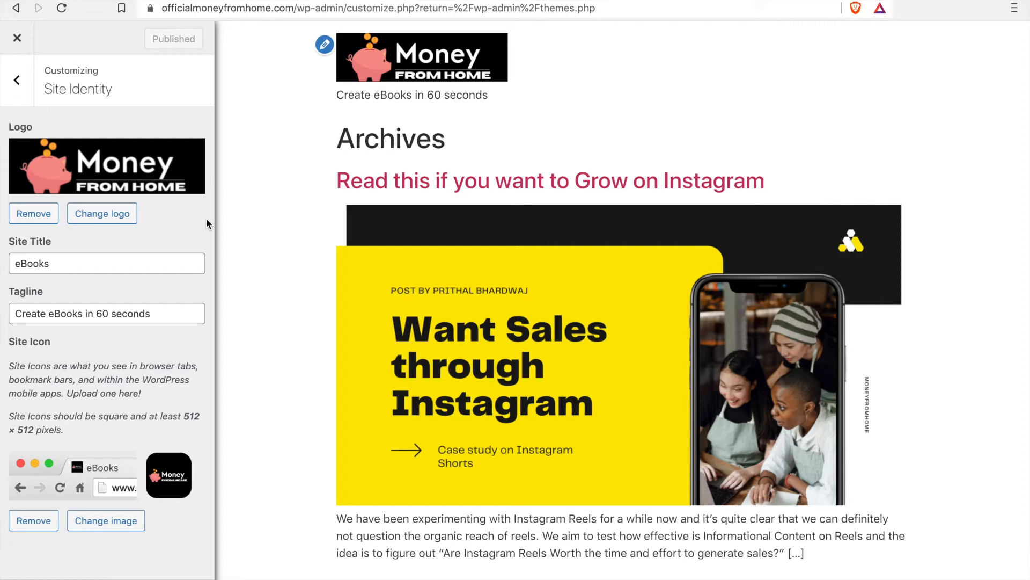
Step: Create a new menu named "hjhbasf" in the customizer and assign it to the Header location
{"action": "left_click", "coordinate": [16, 80]}
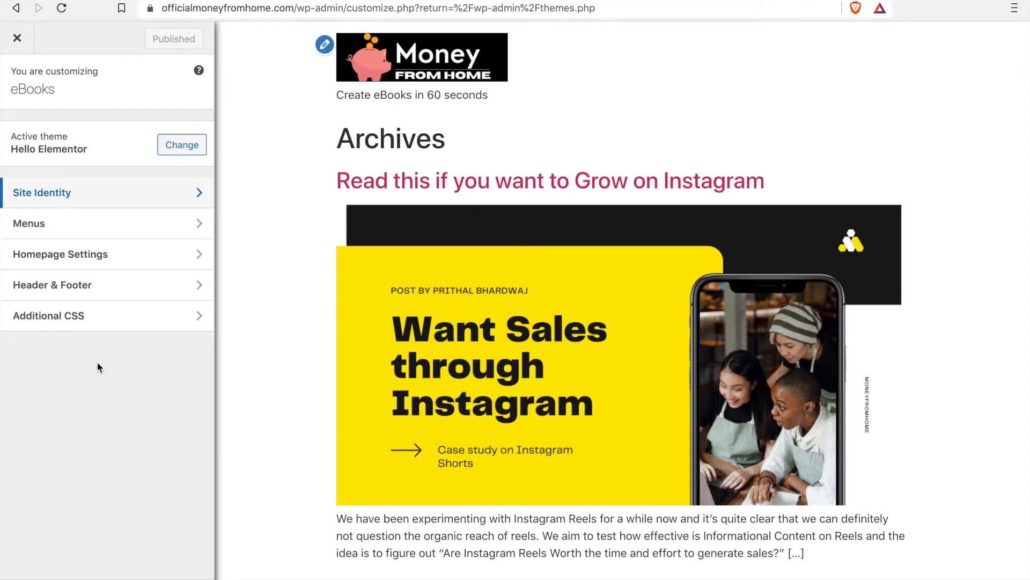
{"action": "left_click", "coordinate": [130, 228]}
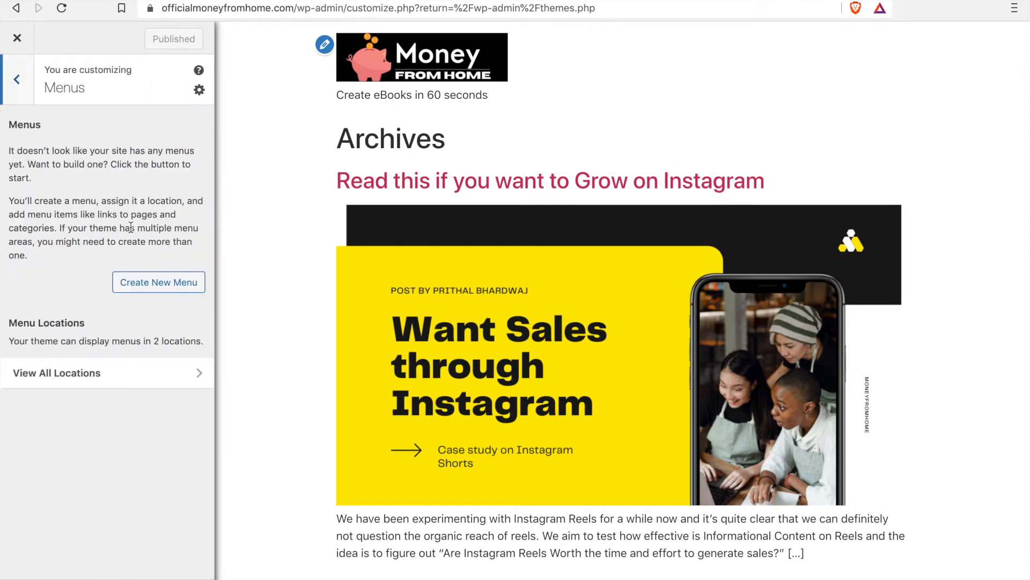
{"action": "left_click", "coordinate": [113, 378]}
{"action": "left_click", "coordinate": [97, 197]}
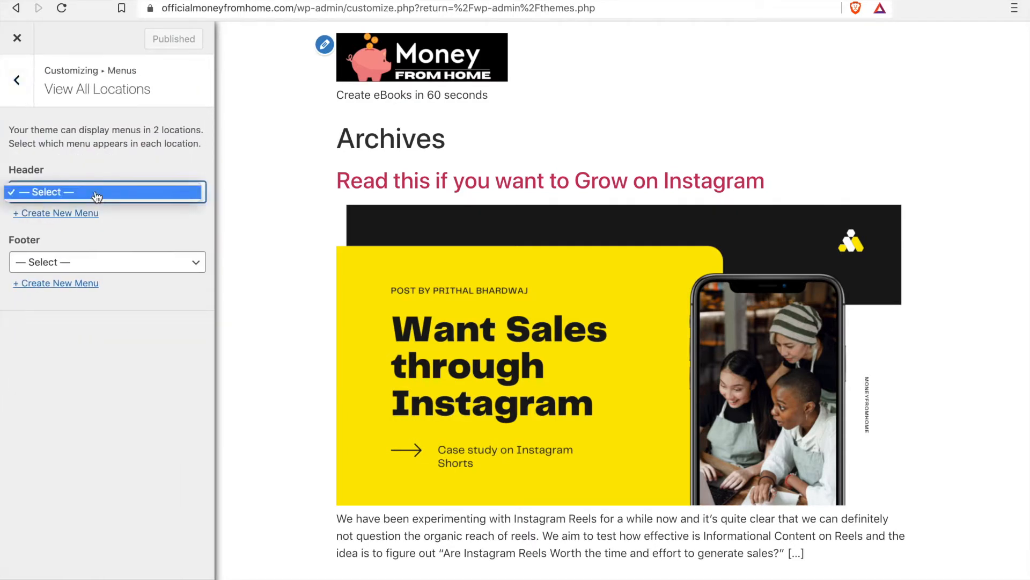
{"action": "left_click", "coordinate": [84, 218]}
{"action": "left_click", "coordinate": [83, 214]}
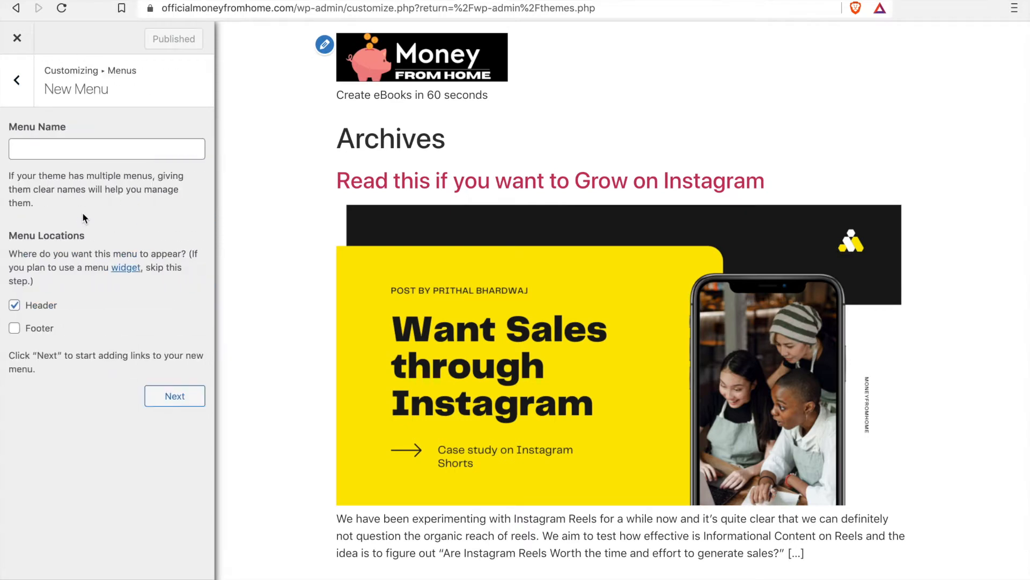
{"action": "left_click", "coordinate": [94, 154]}
{"action": "type", "text": "hjhbasf"}
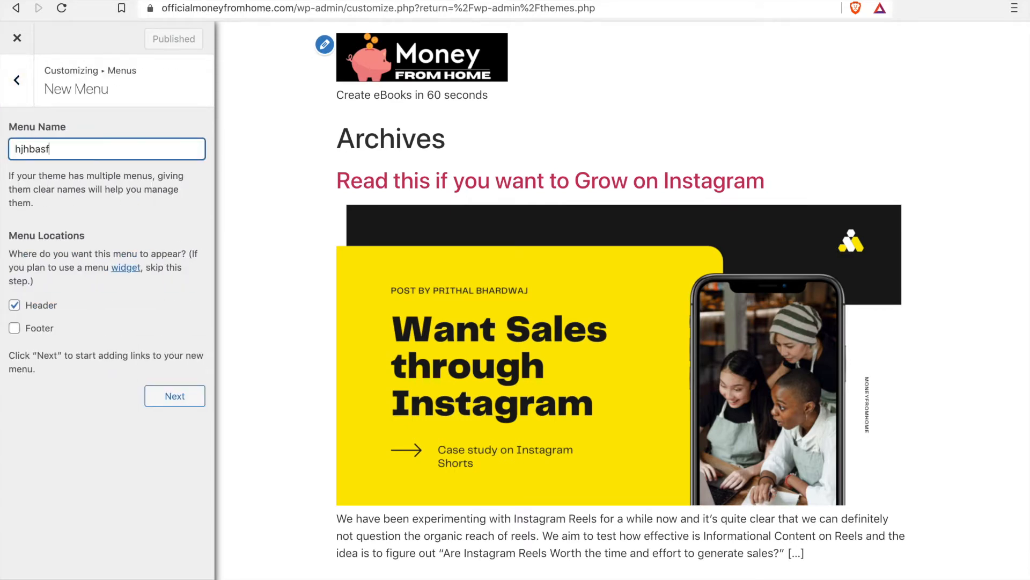
{"action": "left_click", "coordinate": [176, 396]}
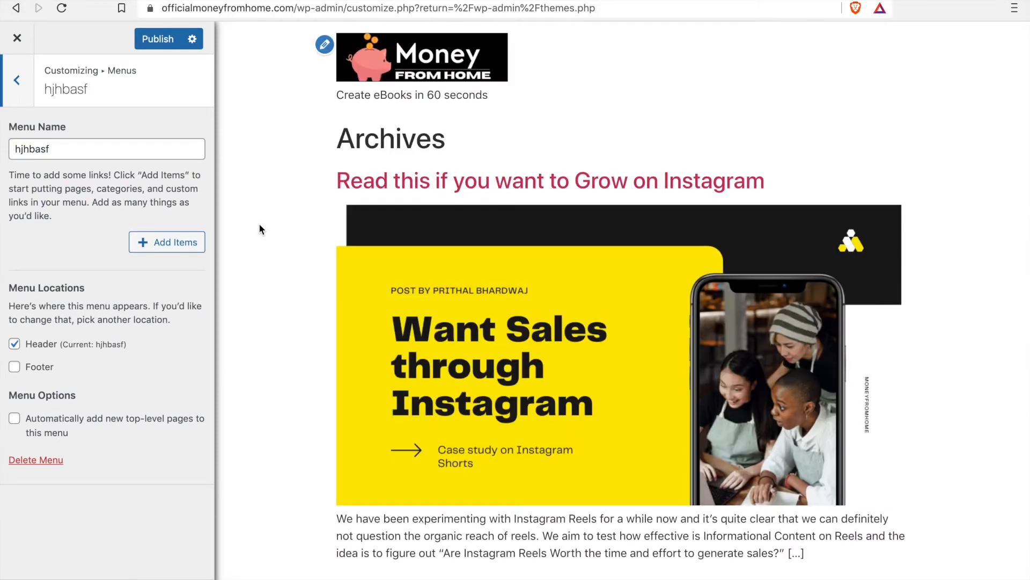
Step: Add the Home, eBooks and Sample Page items to the hjhbasf menu, and publish the changes
{"action": "scroll", "coordinate": [528, 198], "scroll_direction": "down", "scroll_amount": 1}
{"action": "scroll", "coordinate": [528, 199], "scroll_direction": "down", "scroll_amount": 2}
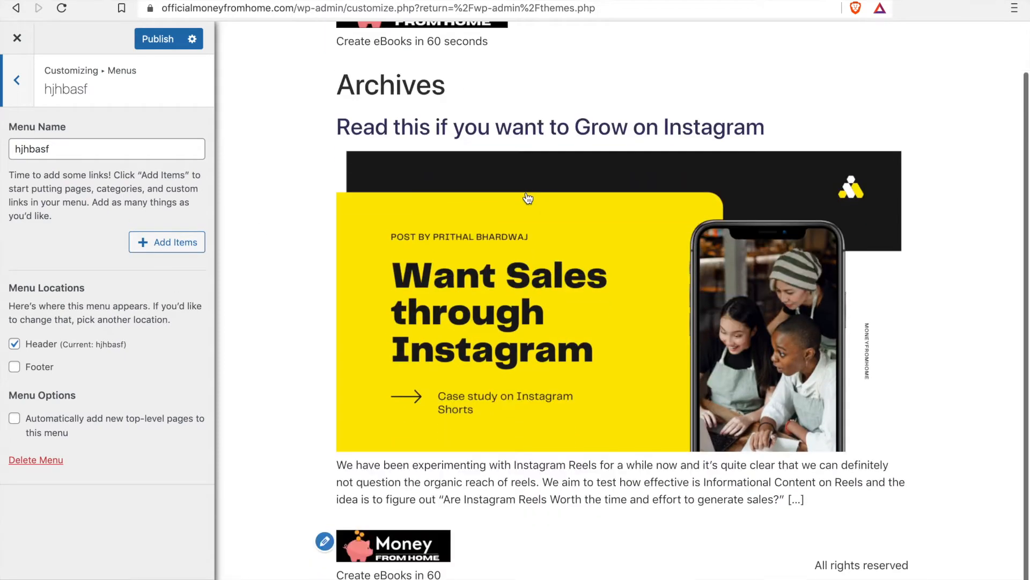
{"action": "scroll", "coordinate": [529, 198], "scroll_direction": "up", "scroll_amount": 2}
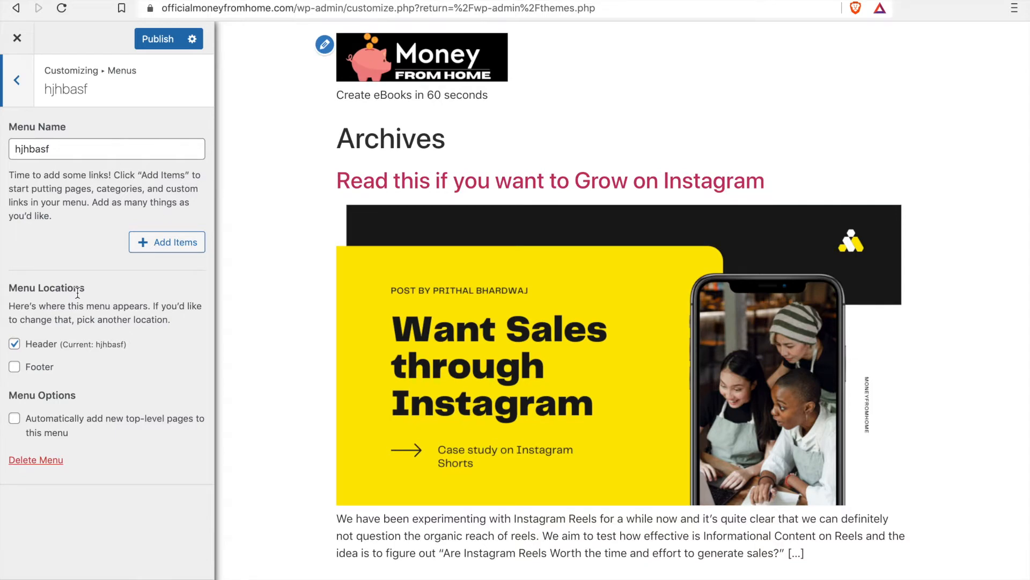
{"action": "left_click", "coordinate": [178, 241]}
{"action": "left_click", "coordinate": [238, 145]}
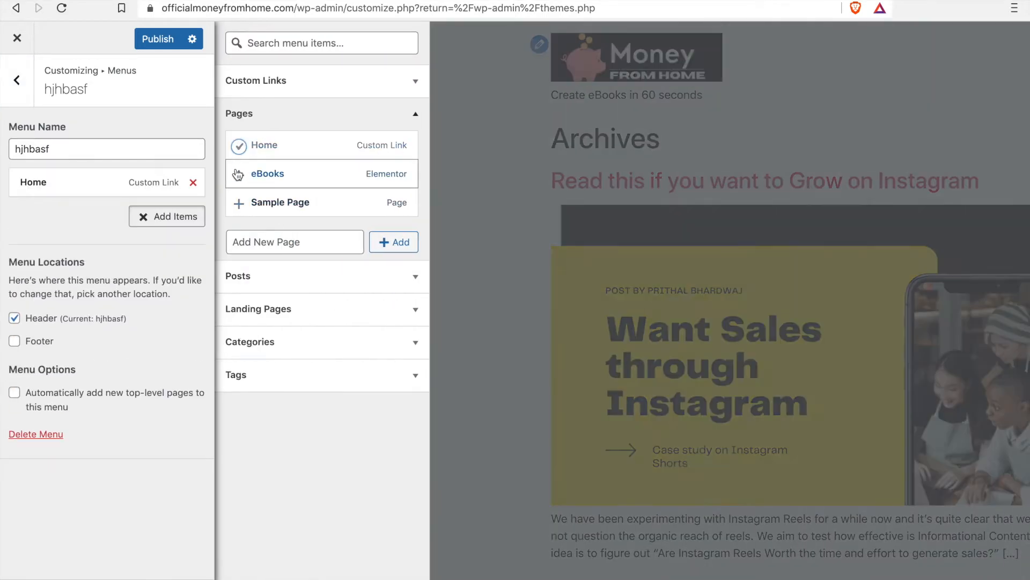
{"action": "left_click", "coordinate": [239, 174]}
{"action": "left_click", "coordinate": [239, 204]}
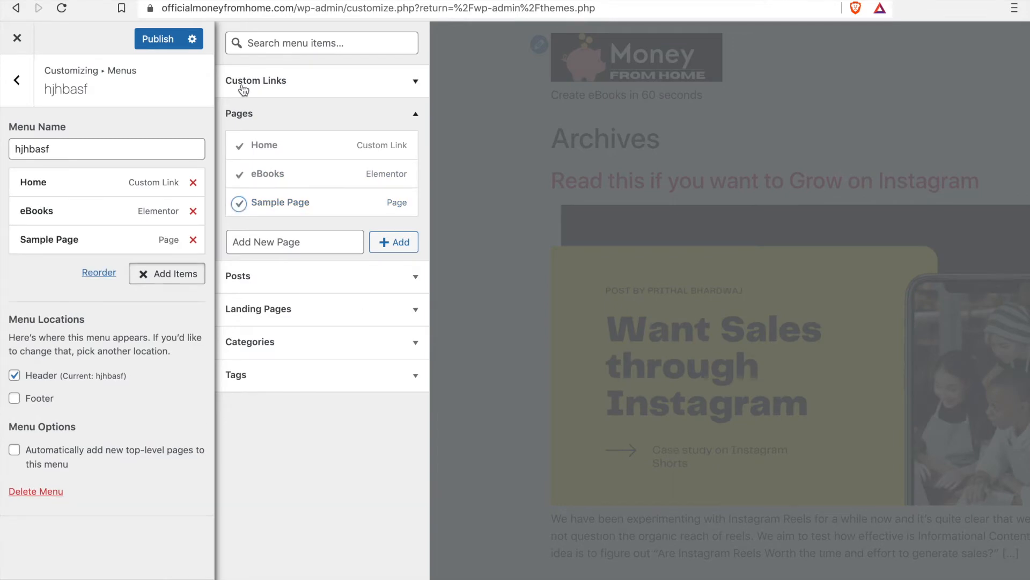
{"action": "left_click", "coordinate": [164, 42]}
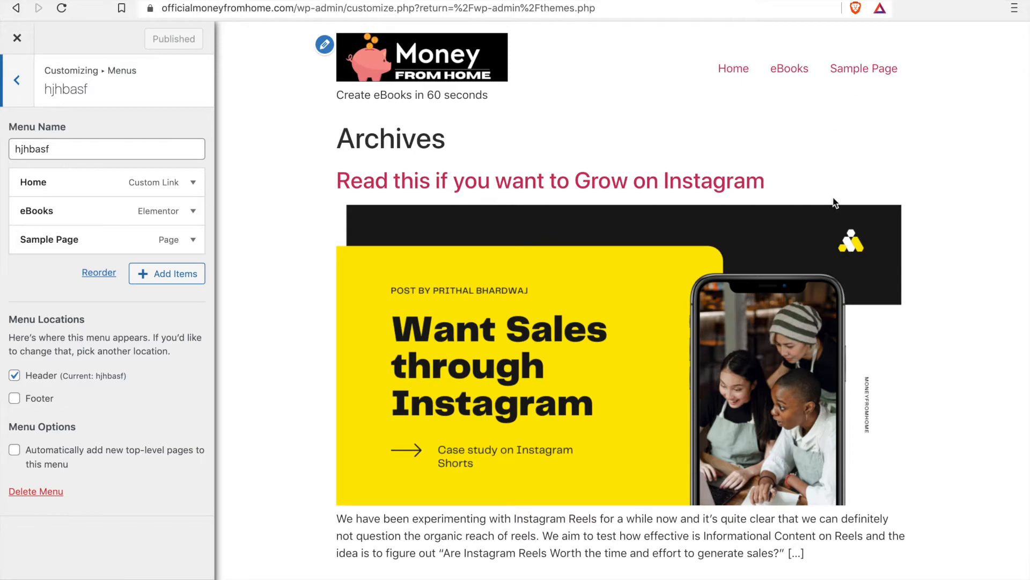
Step: Look through the posts and categories available as menu items, check the live site's homepage, and return to the customizer
{"action": "left_click", "coordinate": [172, 274]}
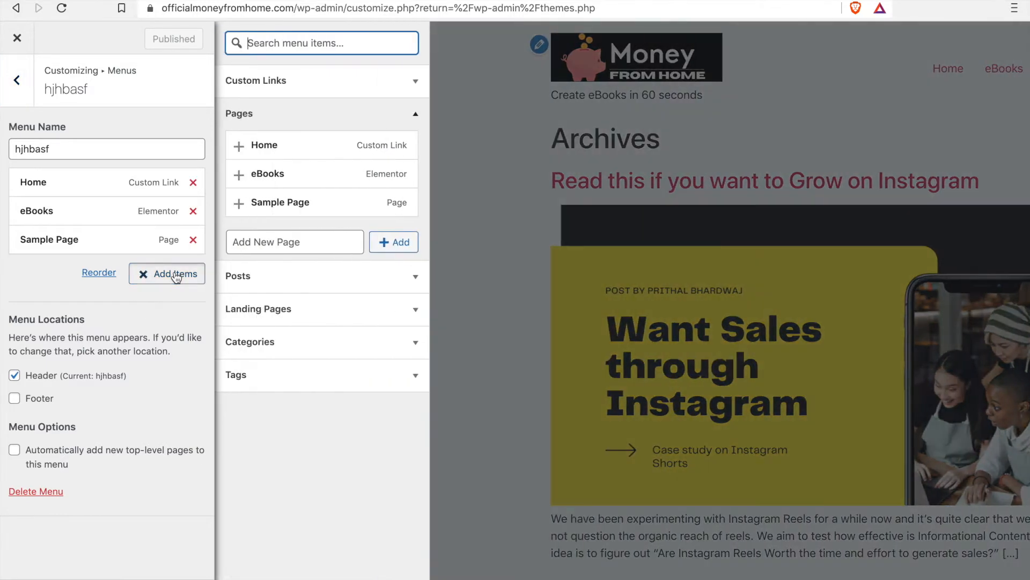
{"action": "left_click", "coordinate": [347, 287]}
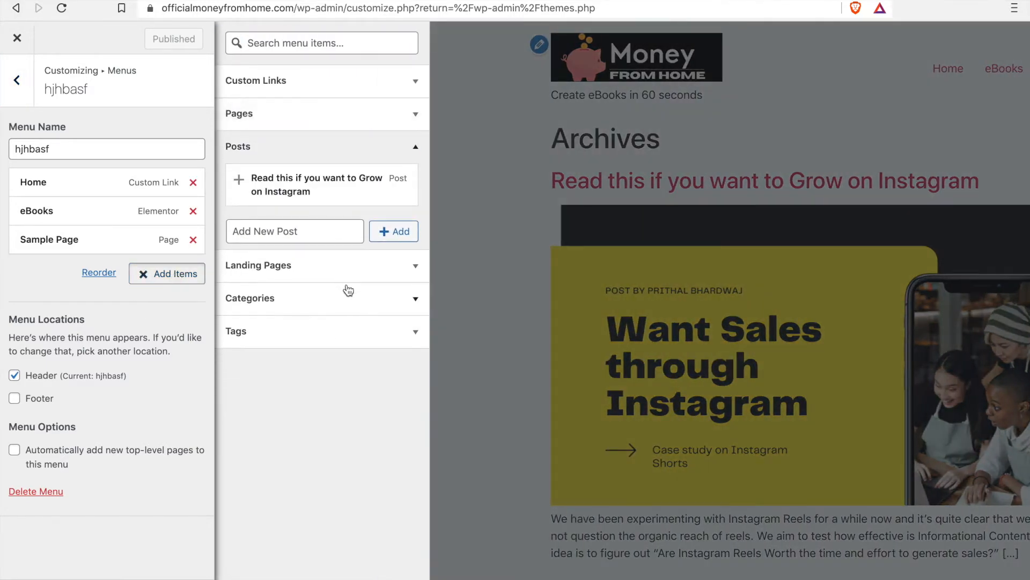
{"action": "left_click", "coordinate": [395, 149]}
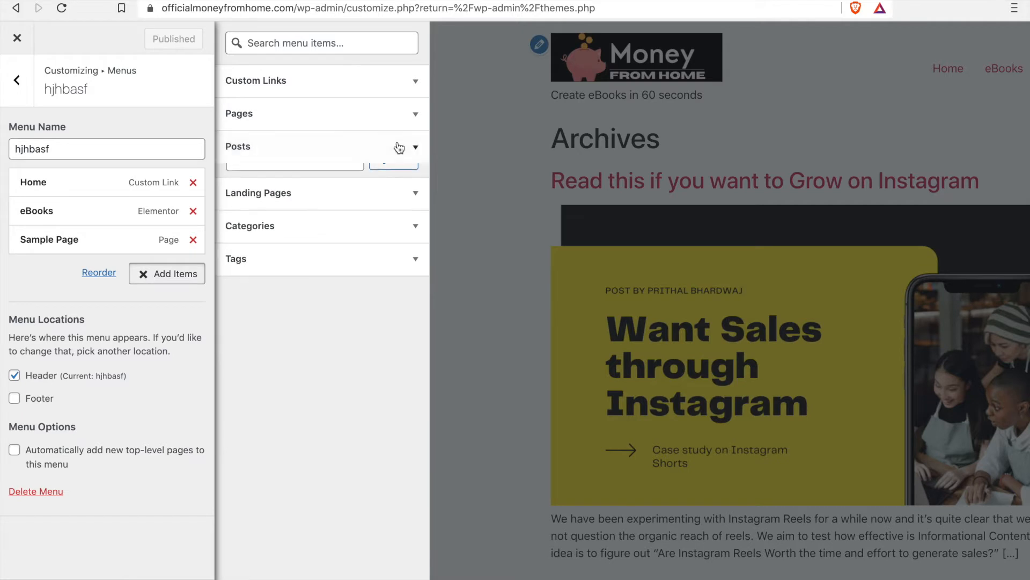
{"action": "left_click", "coordinate": [349, 225]}
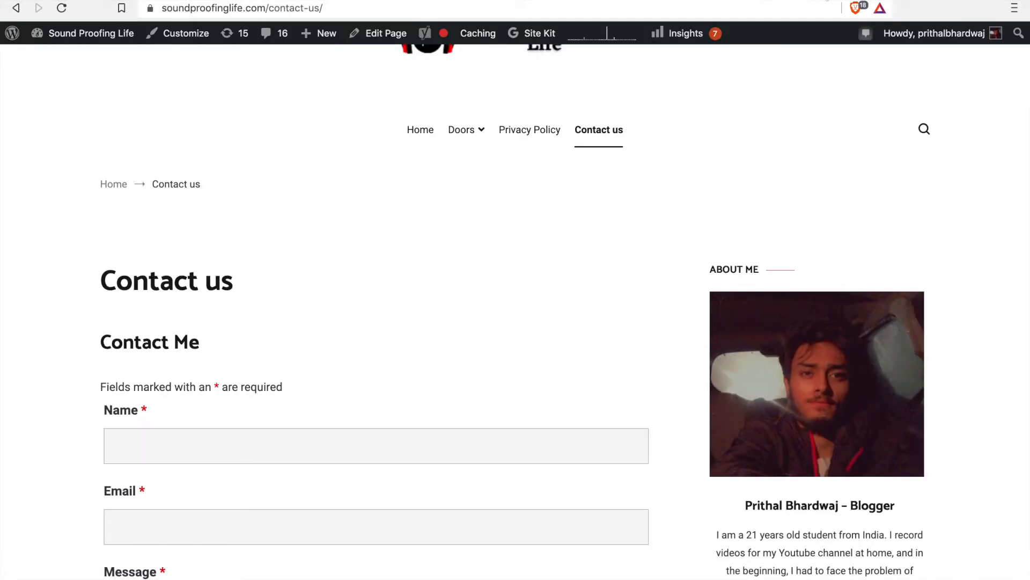
{"action": "left_click_drag", "start_coordinate": [376, 133], "coordinate": [598, 137]}
{"action": "left_click", "coordinate": [420, 137]}
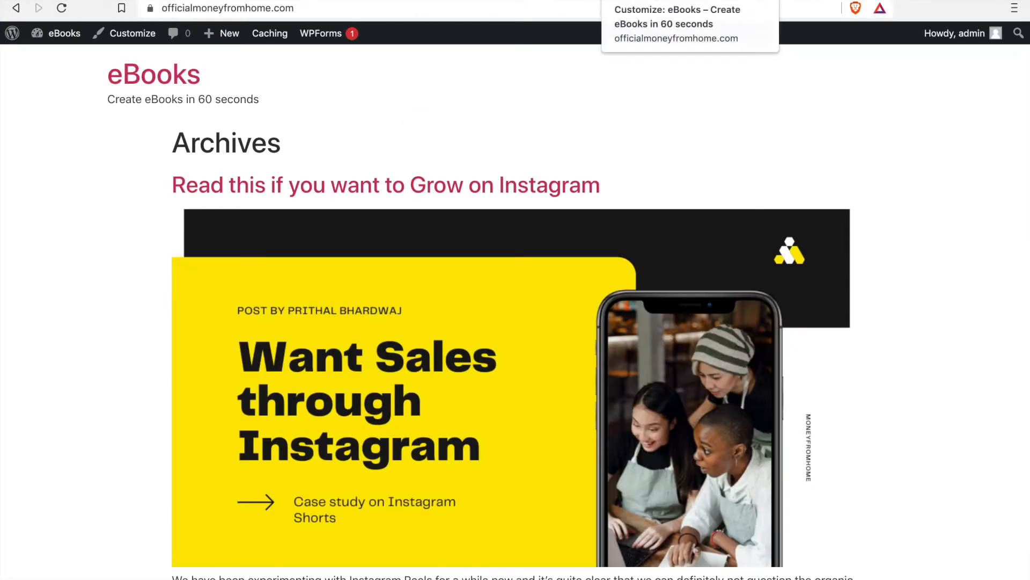
{"action": "left_click", "coordinate": [661, 1]}
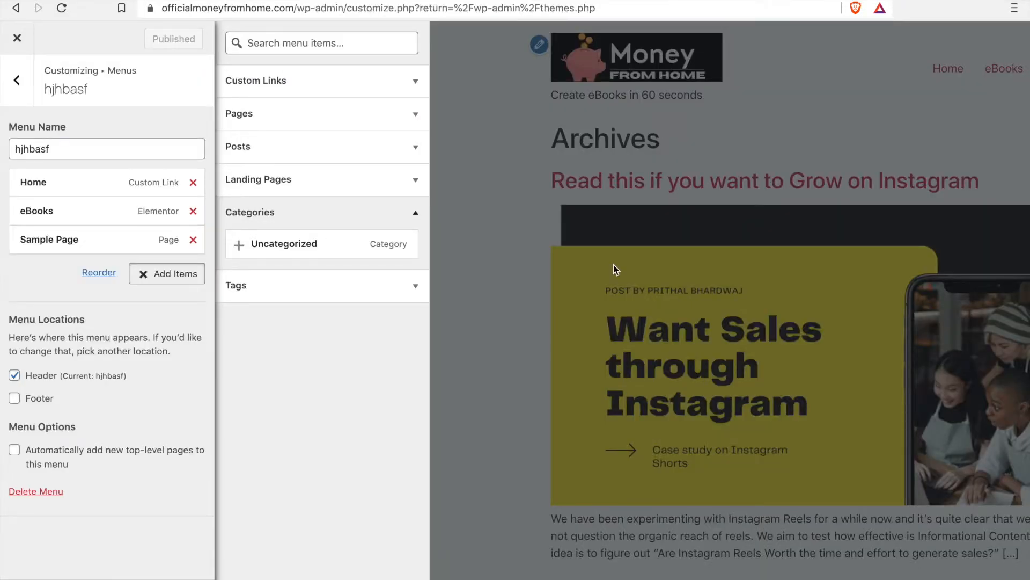
Step: Open the customizer's Homepage Settings and examine the homepage display options
{"action": "left_click", "coordinate": [22, 86]}
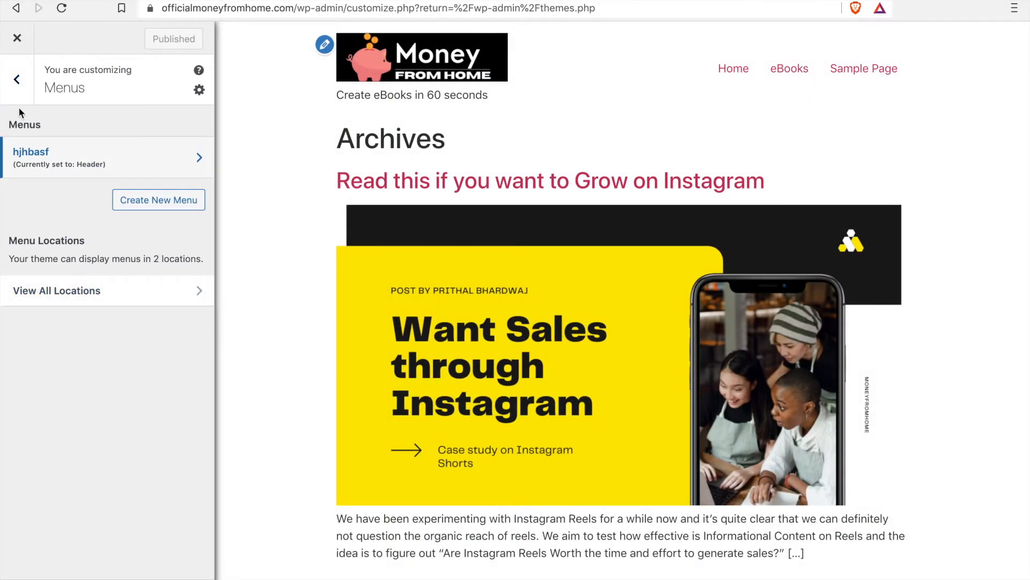
{"action": "left_click", "coordinate": [17, 81]}
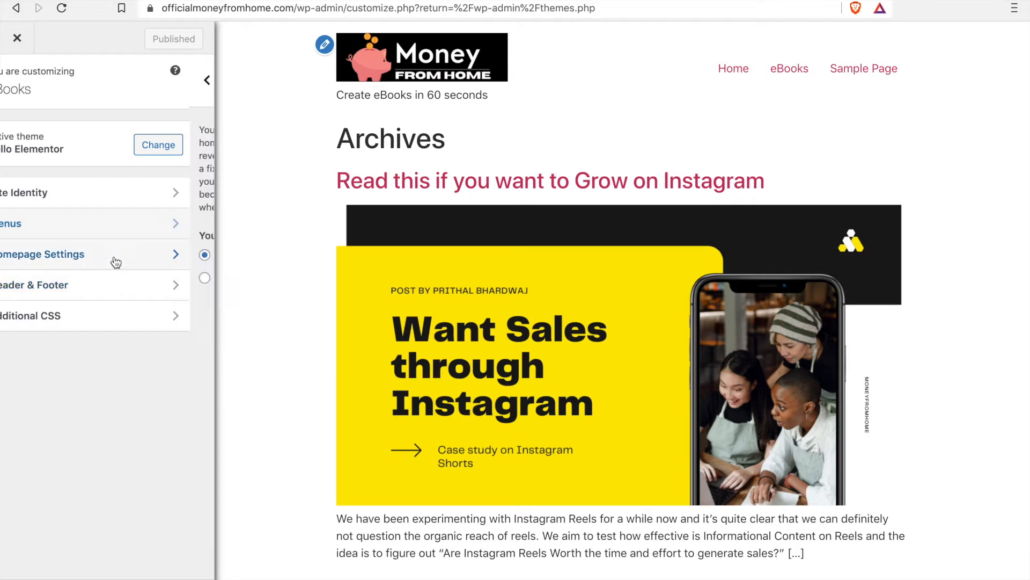
{"action": "left_click", "coordinate": [115, 257]}
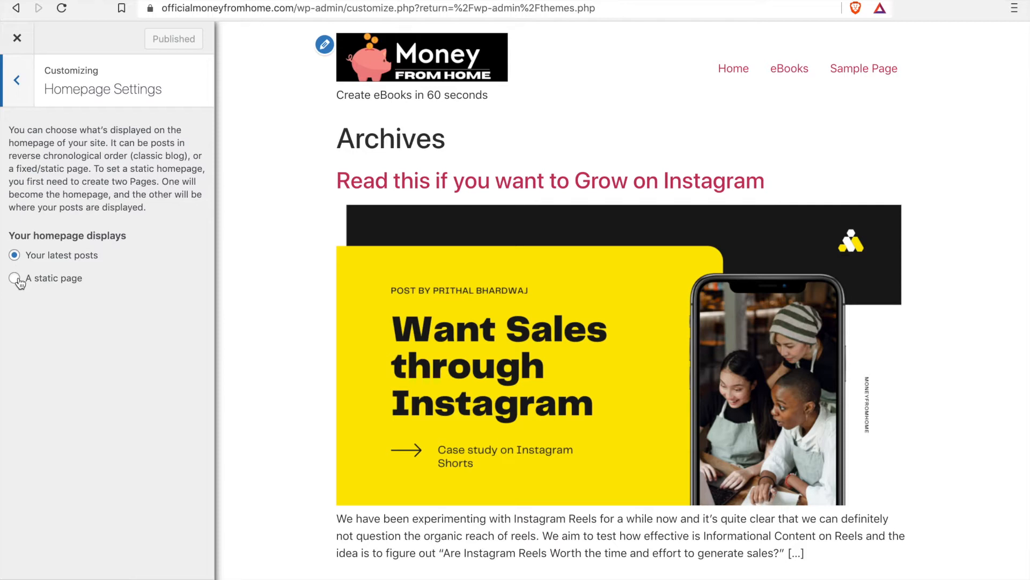
{"action": "scroll", "coordinate": [670, 422], "scroll_direction": "down", "scroll_amount": 2}
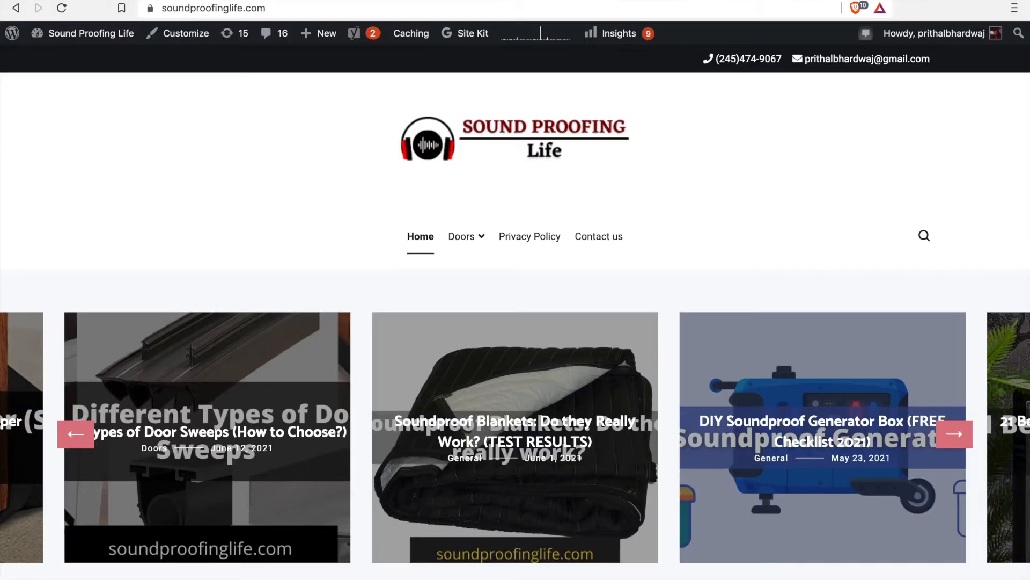
Step: Look through the soundproofinglife.com homepage as an example of a latest-posts layout, and return to the customizer
{"action": "scroll", "coordinate": [644, 360], "scroll_direction": "down", "scroll_amount": 15}
{"action": "scroll", "coordinate": [645, 361], "scroll_direction": "down", "scroll_amount": 8}
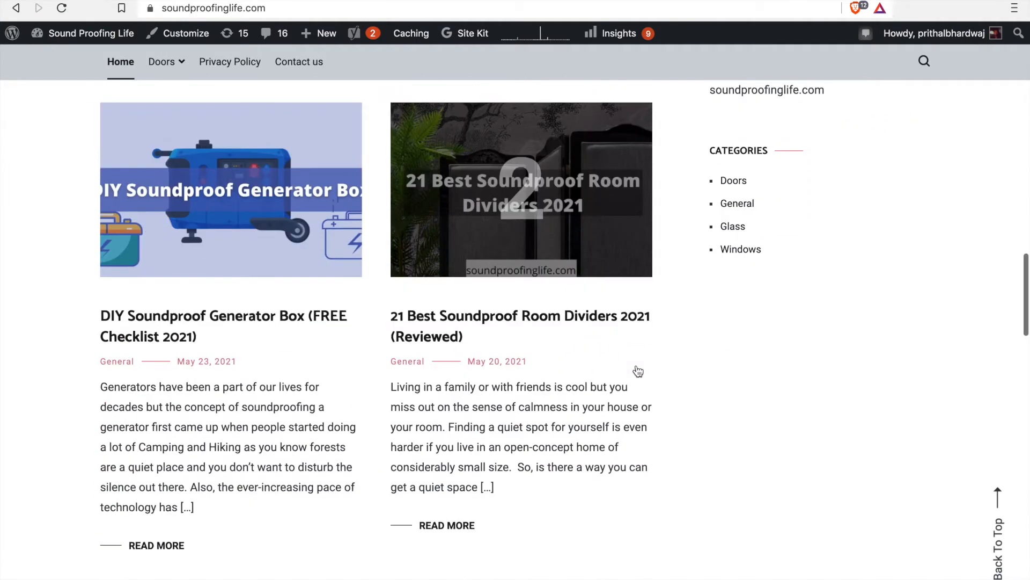
{"action": "scroll", "coordinate": [639, 372], "scroll_direction": "down", "scroll_amount": 5}
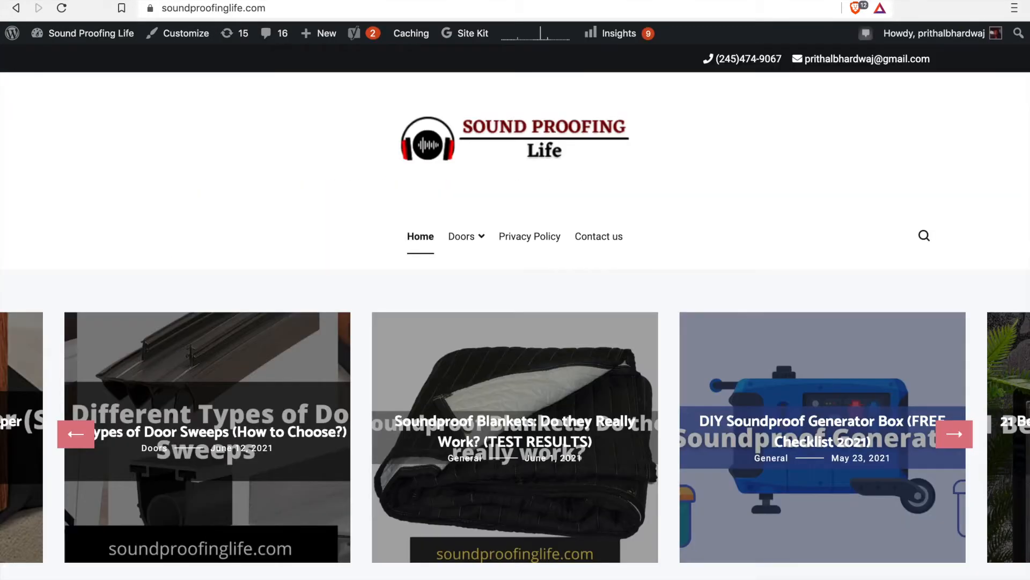
{"action": "scroll", "coordinate": [729, 163], "scroll_direction": "down", "scroll_amount": 10}
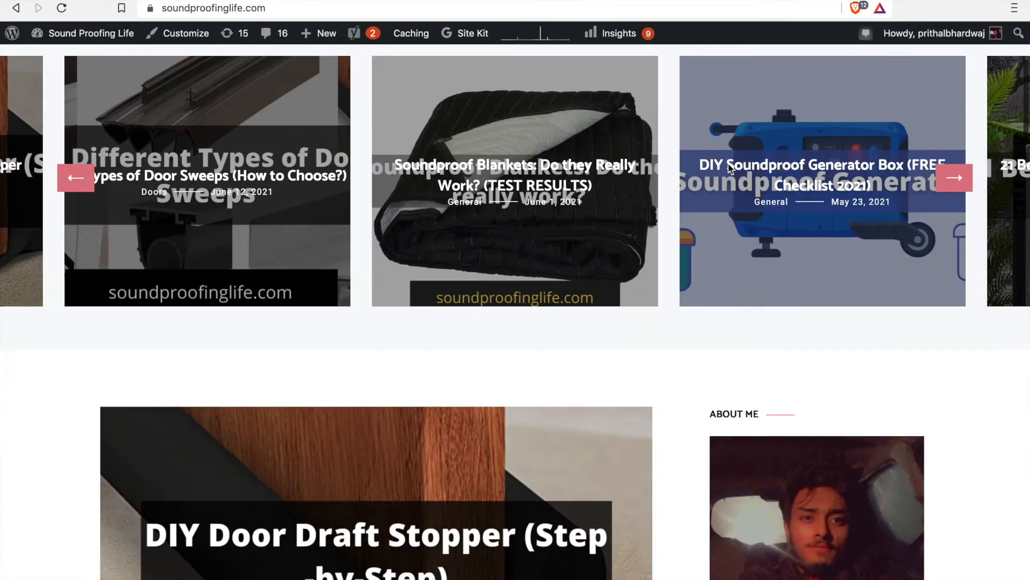
{"action": "scroll", "coordinate": [659, 197], "scroll_direction": "up", "scroll_amount": 6}
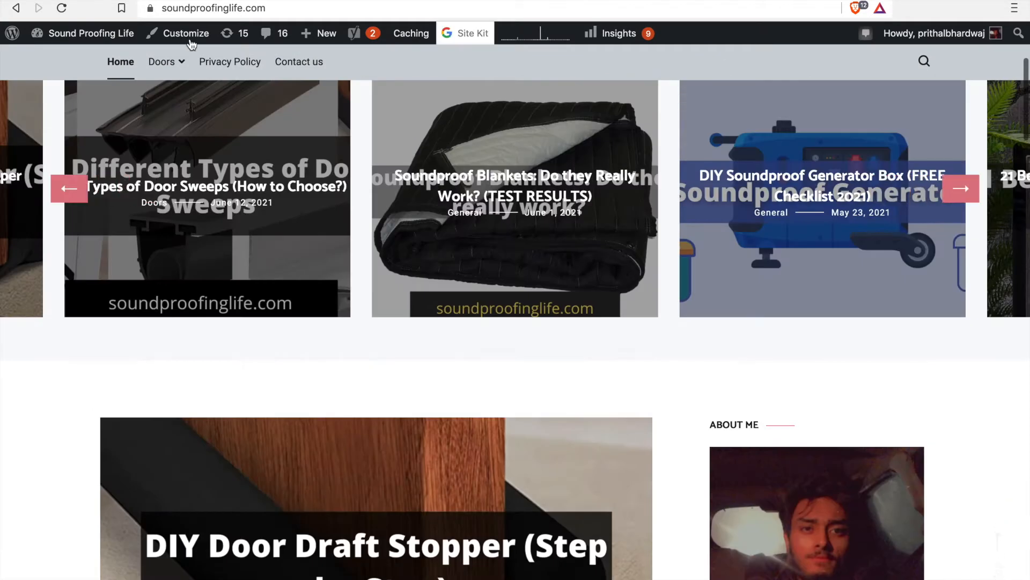
{"action": "left_click", "coordinate": [252, 7]}
{"action": "left_click", "coordinate": [252, 7]}
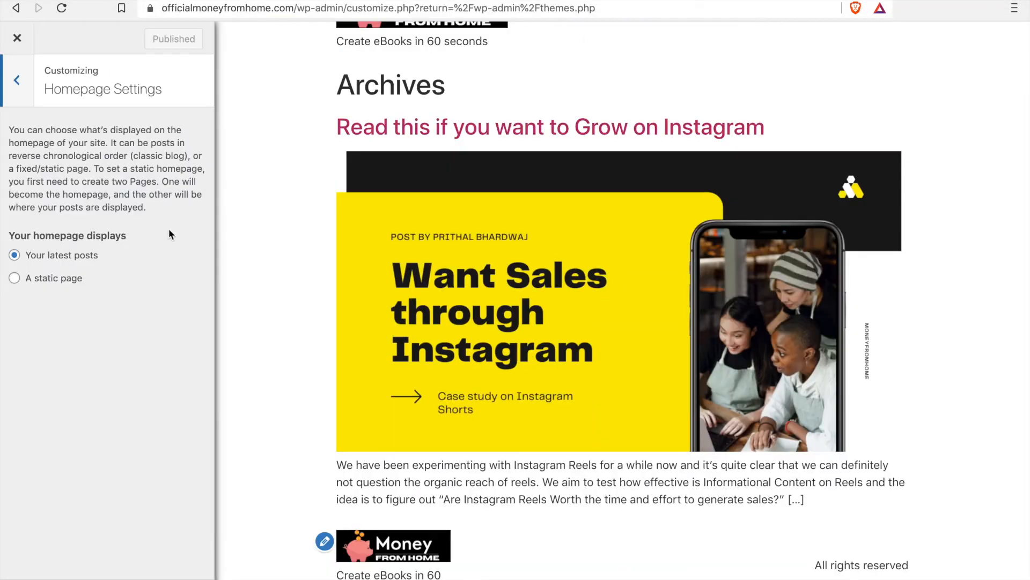
Step: View the customizer's Header & Footer settings, and examine the footer of soundproofinglife.com as an example
{"action": "left_click", "coordinate": [14, 81]}
{"action": "left_click", "coordinate": [109, 286]}
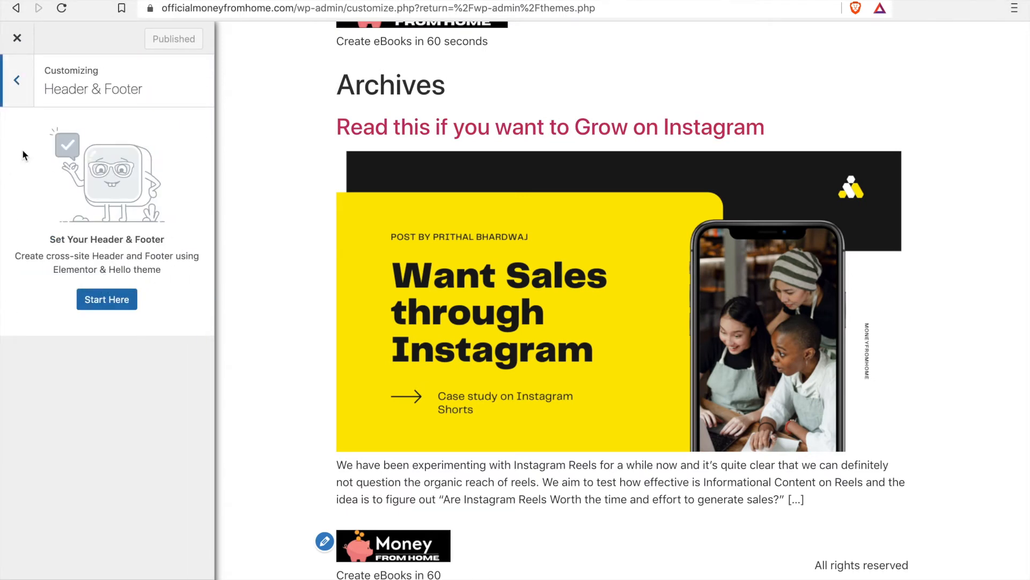
{"action": "left_click", "coordinate": [17, 75]}
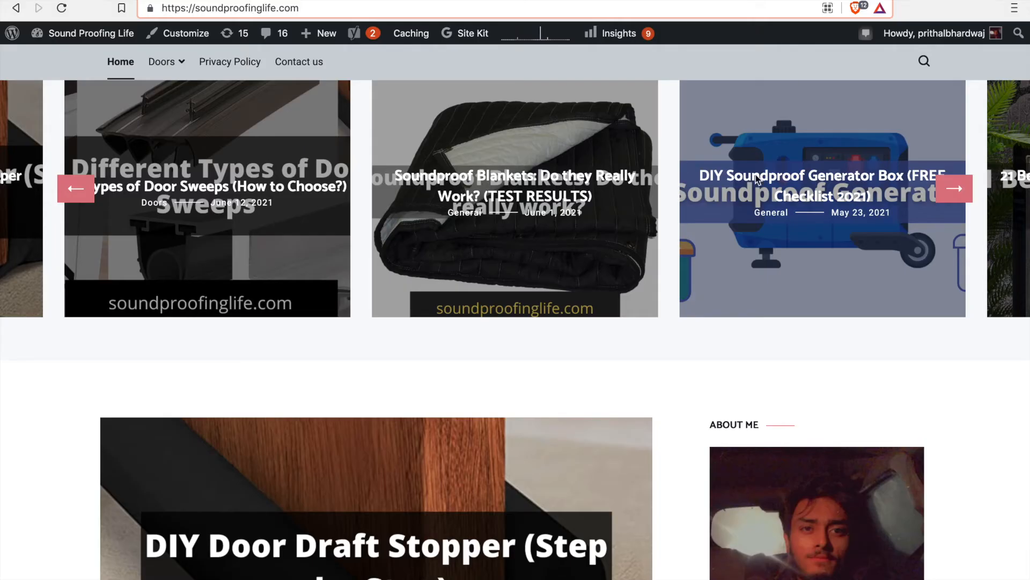
{"action": "scroll", "coordinate": [730, 324], "scroll_direction": "down", "scroll_amount": 15}
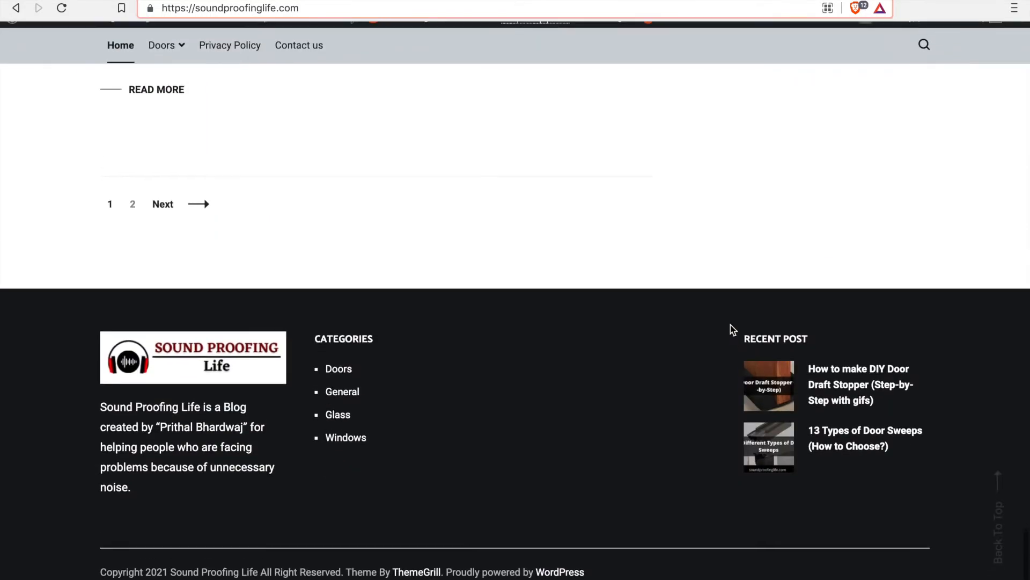
{"action": "mouse_move", "coordinate": [70, 346]}
{"action": "left_mouse_down"}
{"action": "mouse_move", "coordinate": [349, 441]}
{"action": "mouse_move", "coordinate": [808, 526]}
{"action": "mouse_move", "coordinate": [301, 445]}
{"action": "mouse_move", "coordinate": [60, 350]}
{"action": "left_mouse_up"}
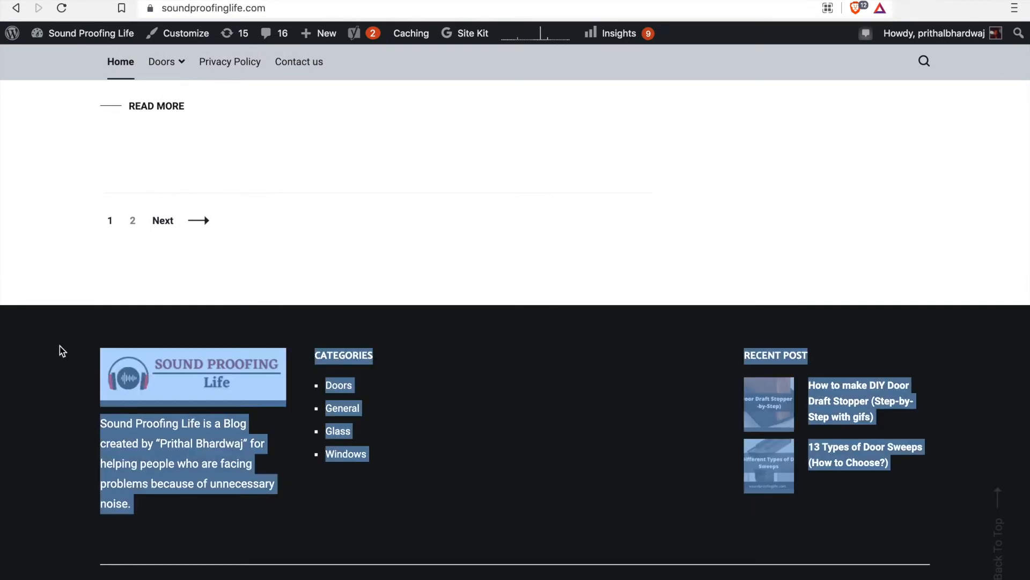
Step: Examine the logo, description, categories and recent posts in soundproofinglife.com's footer, and return to the eBooks site's customizer
{"action": "left_click", "coordinate": [60, 351]}
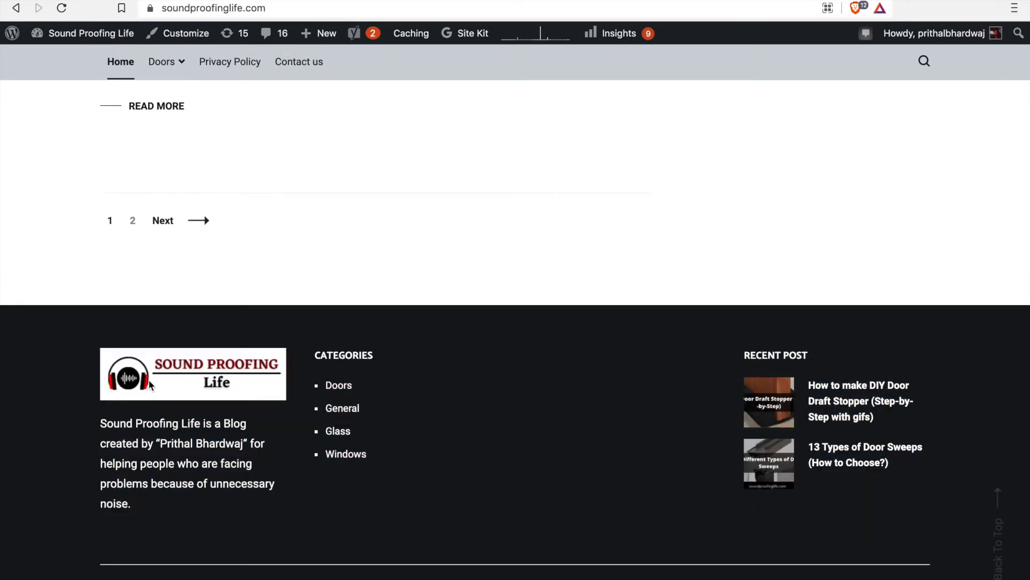
{"action": "left_click_drag", "start_coordinate": [94, 425], "coordinate": [531, 460]}
{"action": "left_click_drag", "start_coordinate": [722, 350], "coordinate": [783, 462]}
{"action": "scroll", "coordinate": [839, 449], "scroll_direction": "up", "scroll_amount": 10}
{"action": "scroll", "coordinate": [839, 448], "scroll_direction": "up", "scroll_amount": 10}
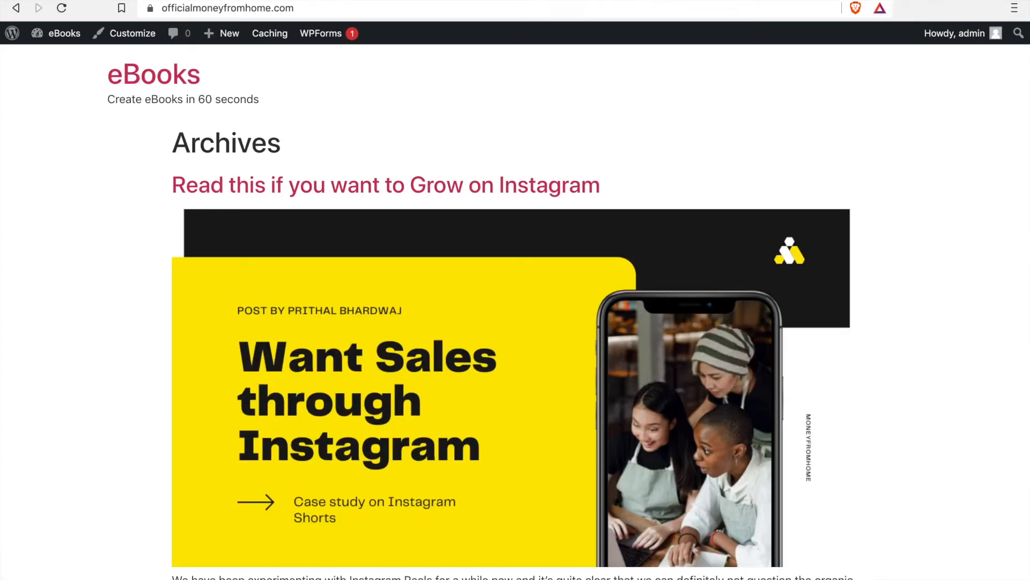
{"action": "left_click", "coordinate": [637, 1]}
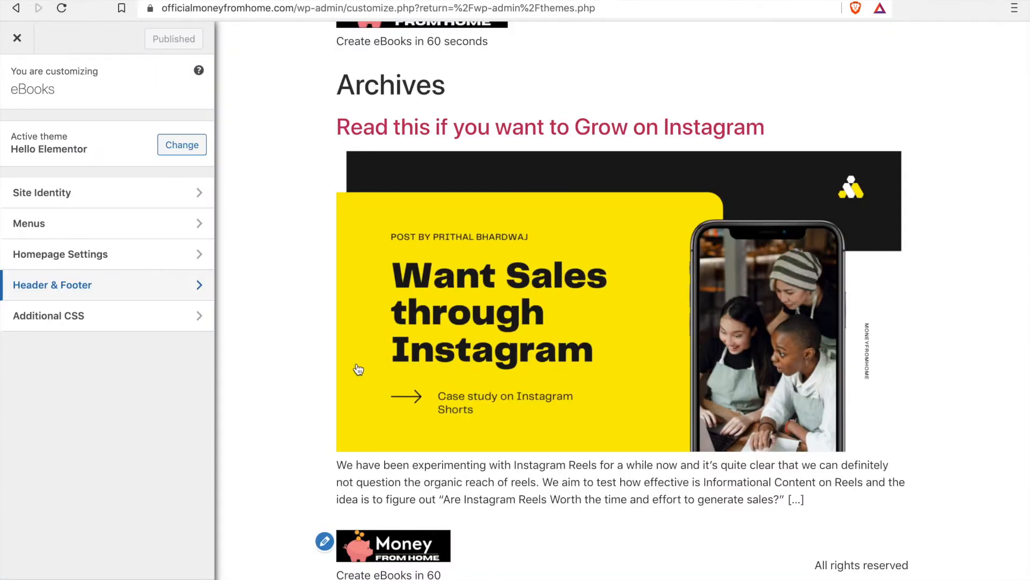
Step: View the customizer's Additional CSS section and its empty code editor, and return to the main customizer options
{"action": "left_click", "coordinate": [39, 313]}
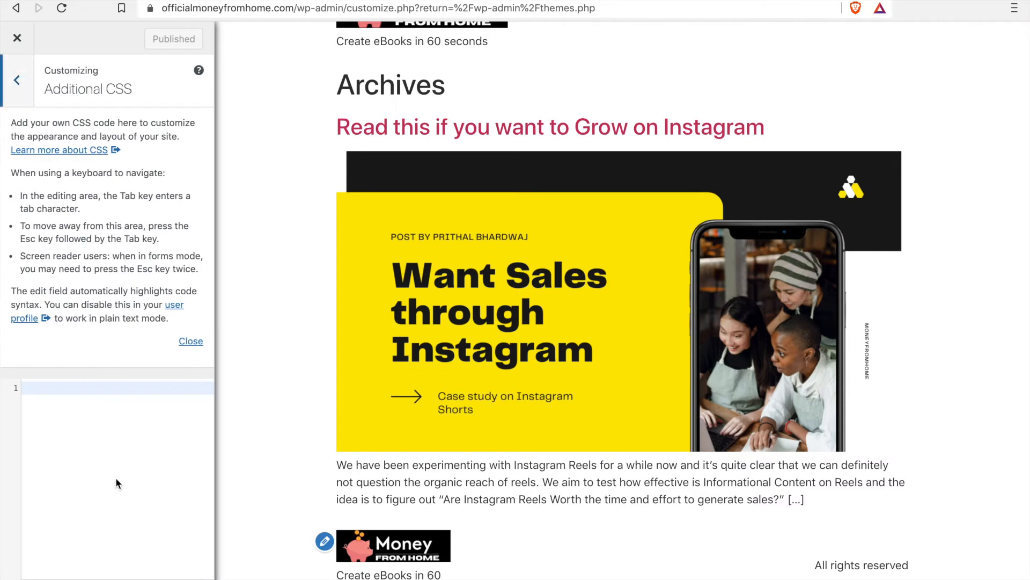
{"action": "left_click", "coordinate": [113, 385]}
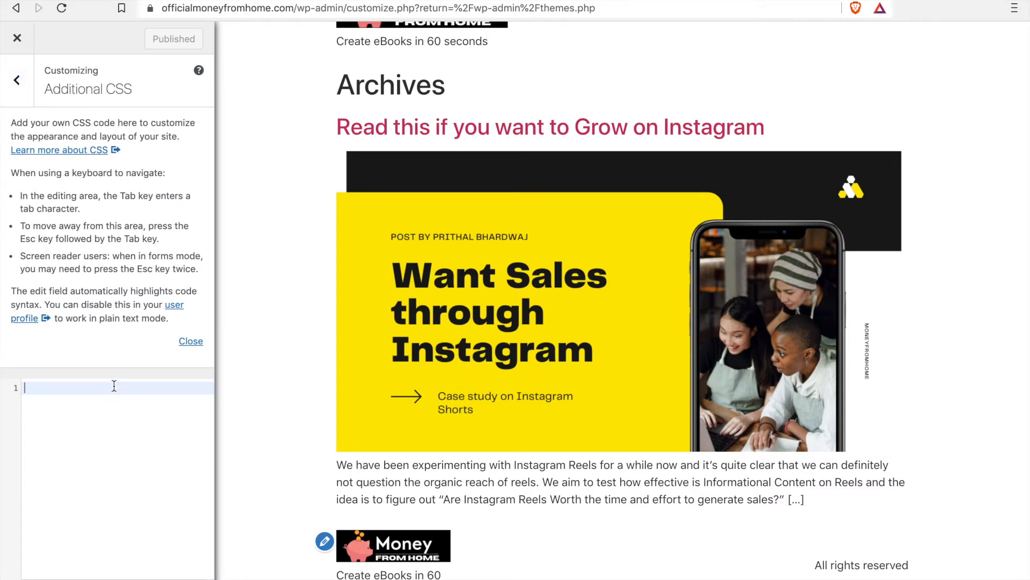
{"action": "left_click", "coordinate": [18, 85]}
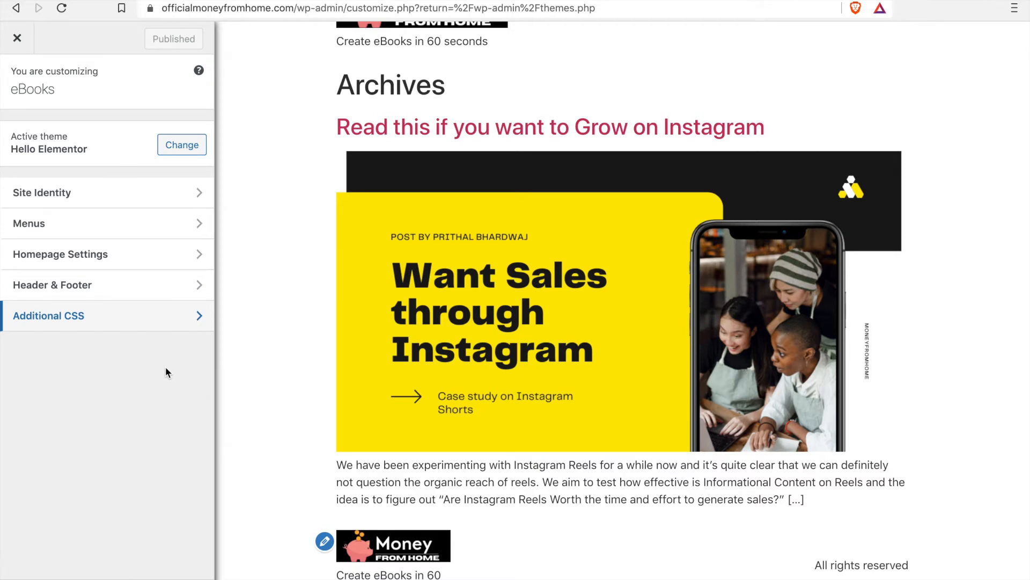
Step: Add the Uncategorized category to the hjhbasf header menu and publish the change
{"action": "left_click", "coordinate": [102, 231]}
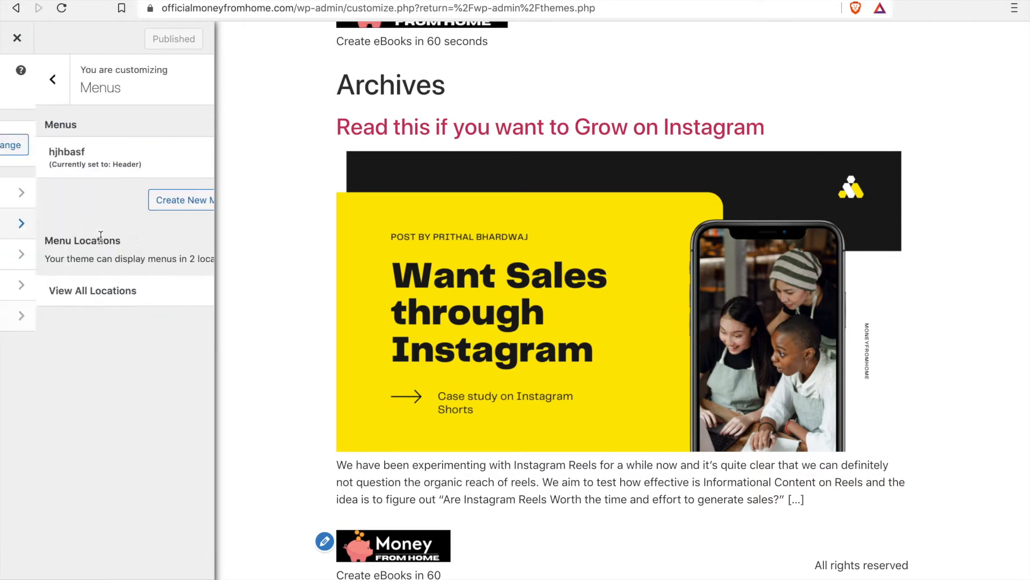
{"action": "left_click", "coordinate": [148, 175]}
{"action": "left_click", "coordinate": [158, 278]}
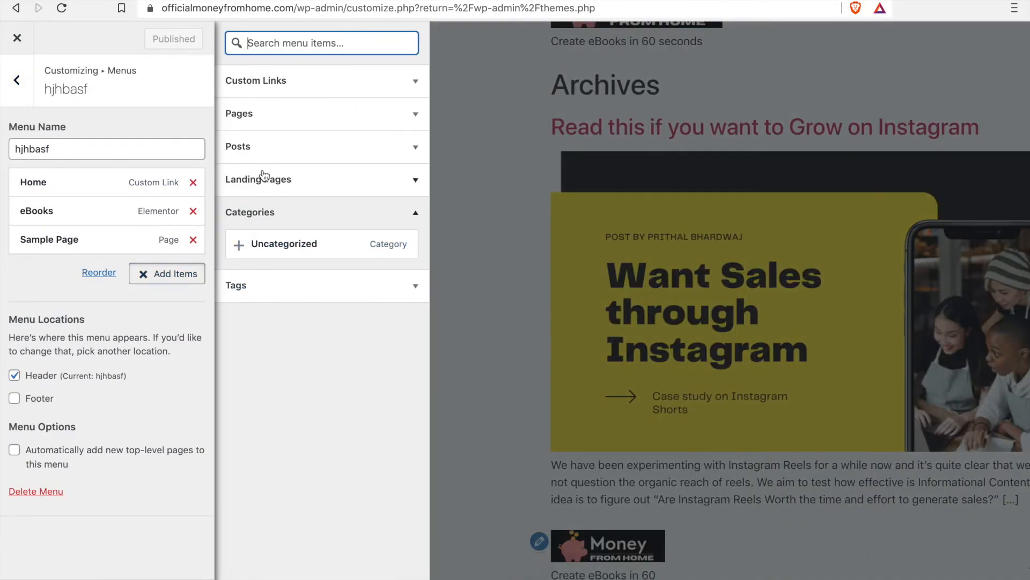
{"action": "left_click", "coordinate": [251, 245]}
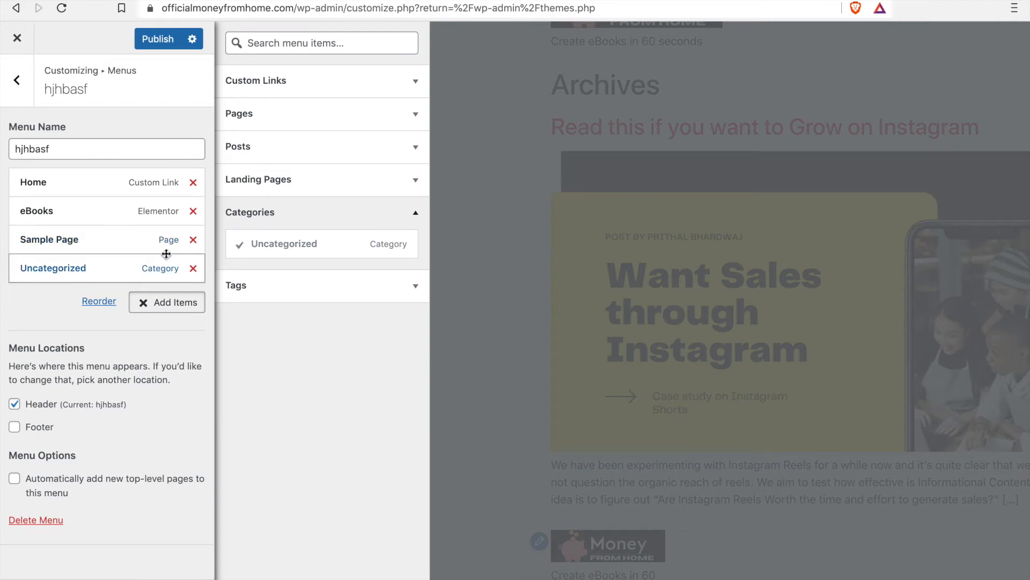
{"action": "left_click", "coordinate": [157, 39]}
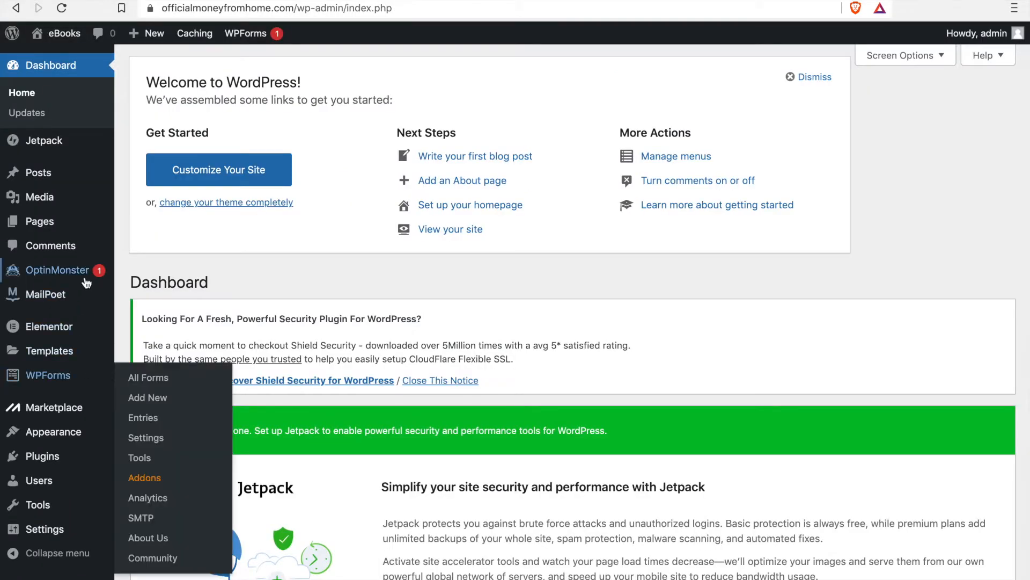
Step: Review the dashboard's Appearance options, and browse the featured plugins on the Add Plugins page
{"action": "mouse_move", "coordinate": [43, 429]}
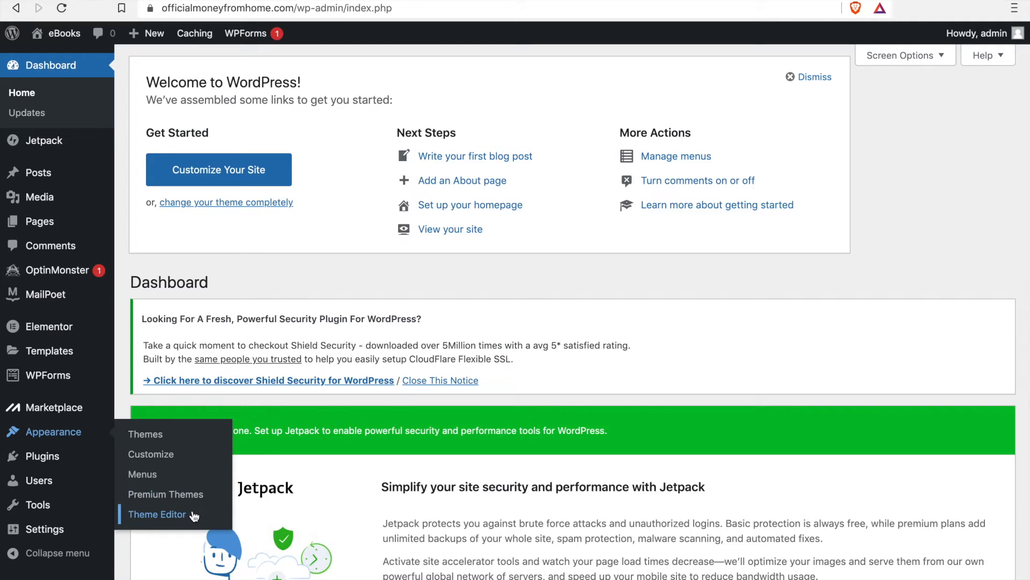
{"action": "scroll", "coordinate": [627, 206], "scroll_direction": "down", "scroll_amount": 1}
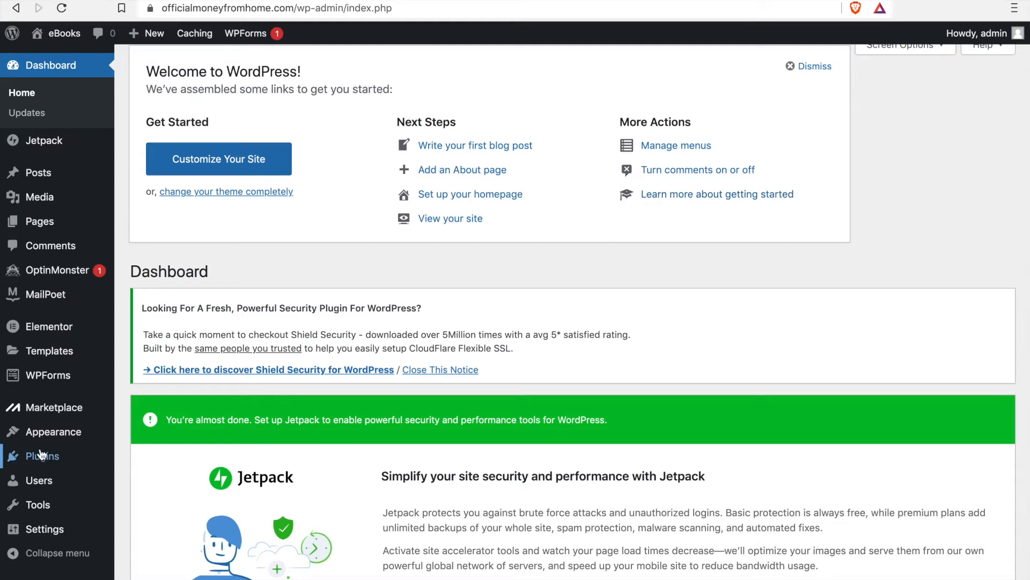
{"action": "mouse_move", "coordinate": [45, 455]}
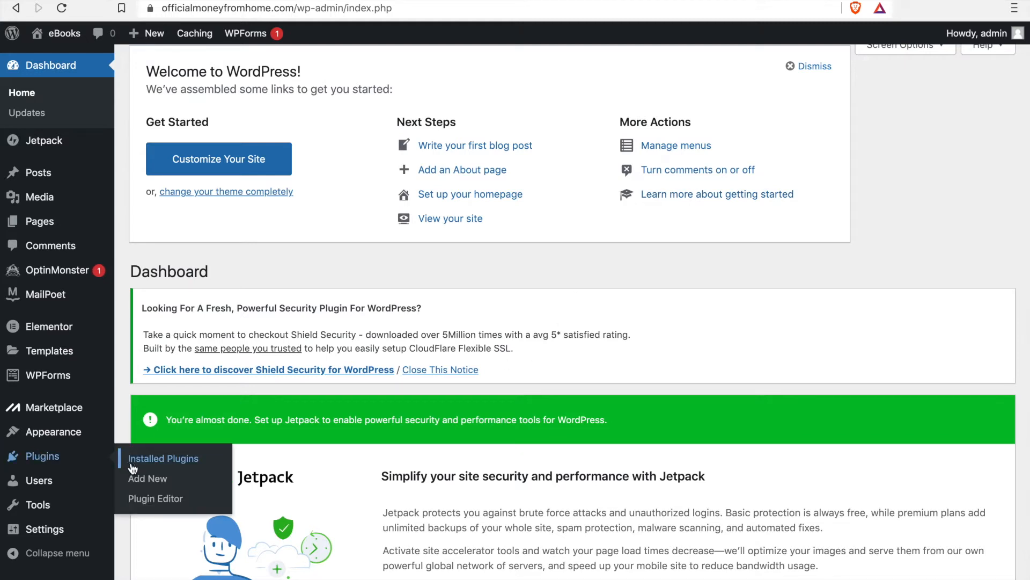
{"action": "left_click", "coordinate": [171, 478]}
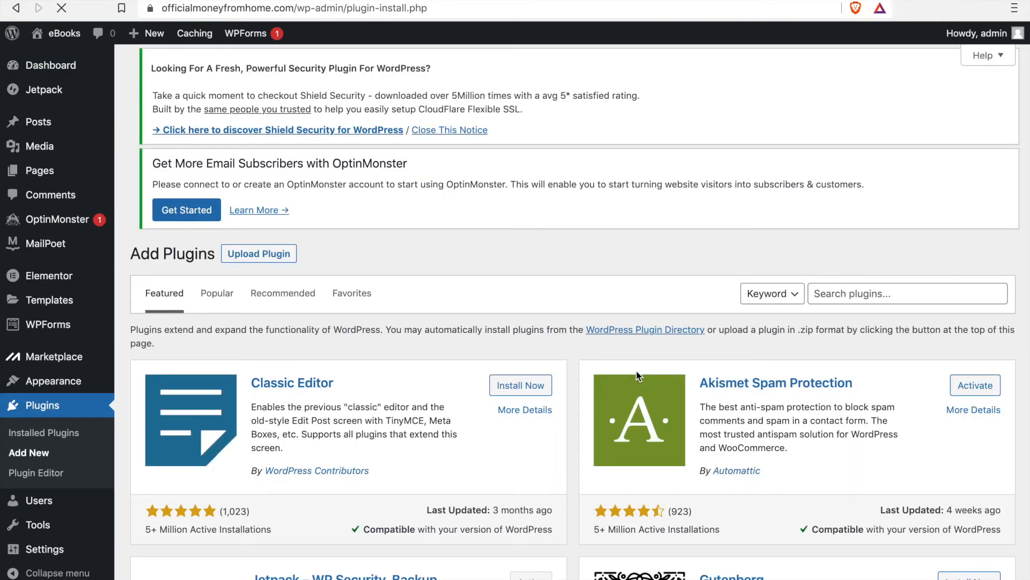
{"action": "scroll", "coordinate": [638, 375], "scroll_direction": "down", "scroll_amount": 12}
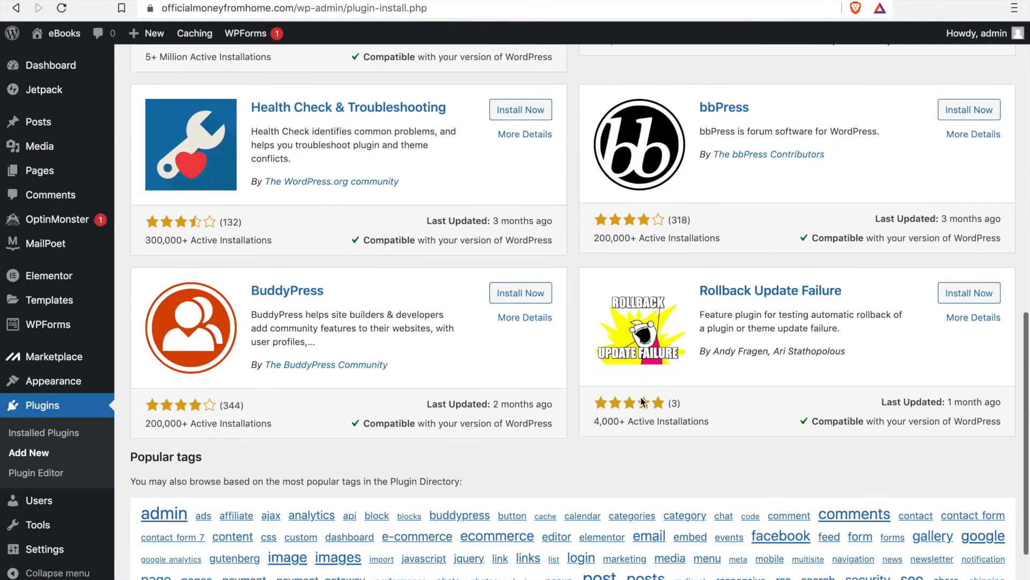
{"action": "scroll", "coordinate": [641, 402], "scroll_direction": "up", "scroll_amount": 1}
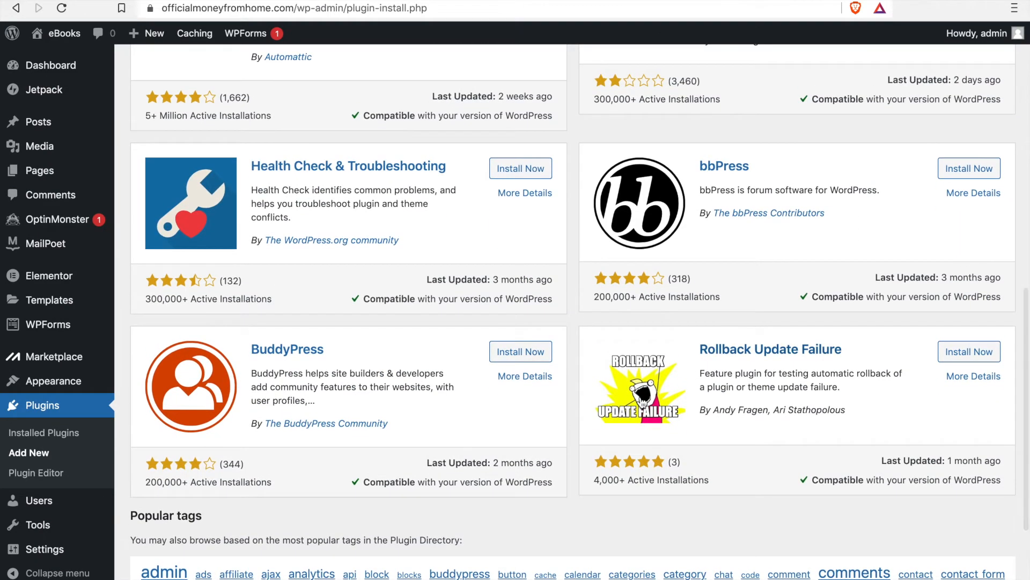
{"action": "scroll", "coordinate": [333, 409], "scroll_direction": "down", "scroll_amount": 4}
{"action": "scroll", "coordinate": [333, 411], "scroll_direction": "up", "scroll_amount": 4}
{"action": "scroll", "coordinate": [333, 410], "scroll_direction": "up", "scroll_amount": 9}
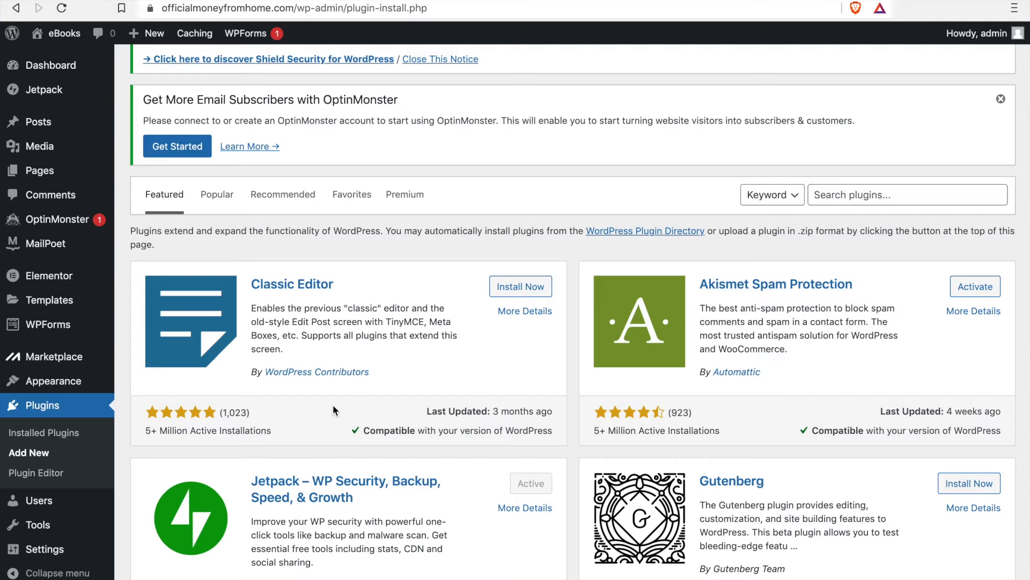
{"action": "scroll", "coordinate": [333, 404], "scroll_direction": "up", "scroll_amount": 3}
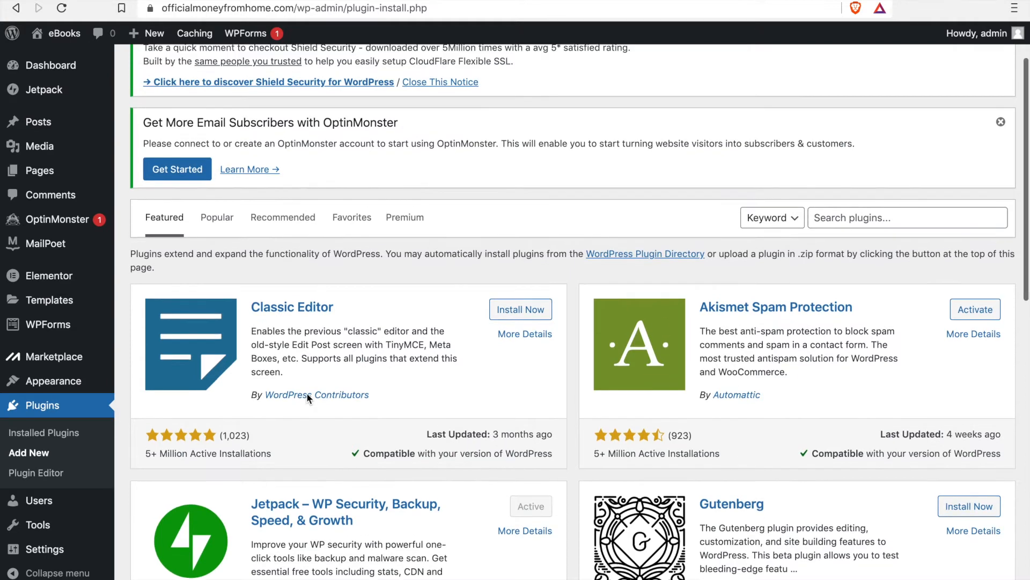
{"action": "mouse_move", "coordinate": [72, 250]}
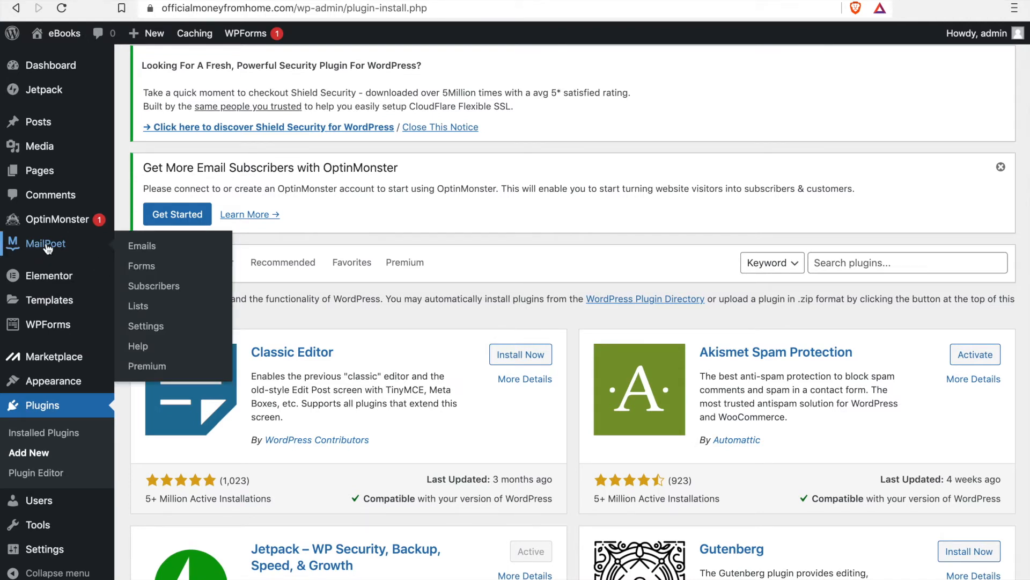
{"action": "mouse_move", "coordinate": [46, 275]}
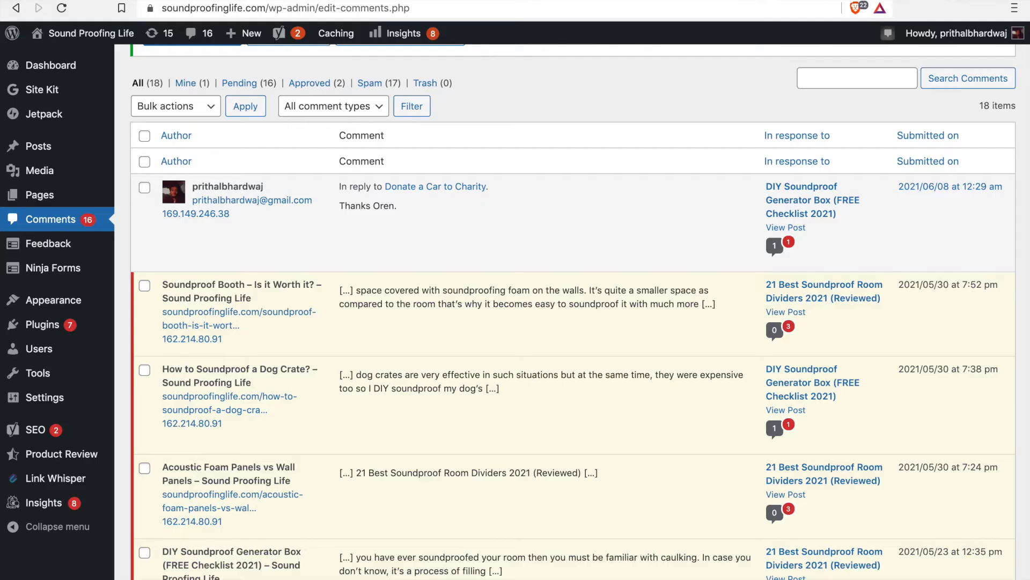
Step: Look through the installed plugins on soundproofinglife.com, including Easy Table of Contents, Google Analytics for WordPress and Insert Headers and Footers
{"action": "left_click", "coordinate": [155, 329]}
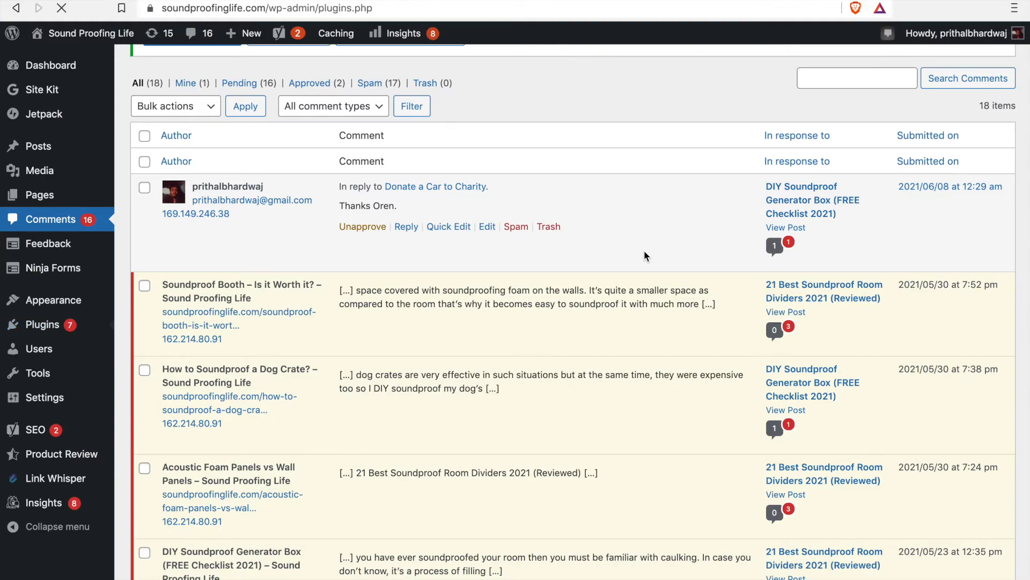
{"action": "scroll", "coordinate": [562, 385], "scroll_direction": "down", "scroll_amount": 6}
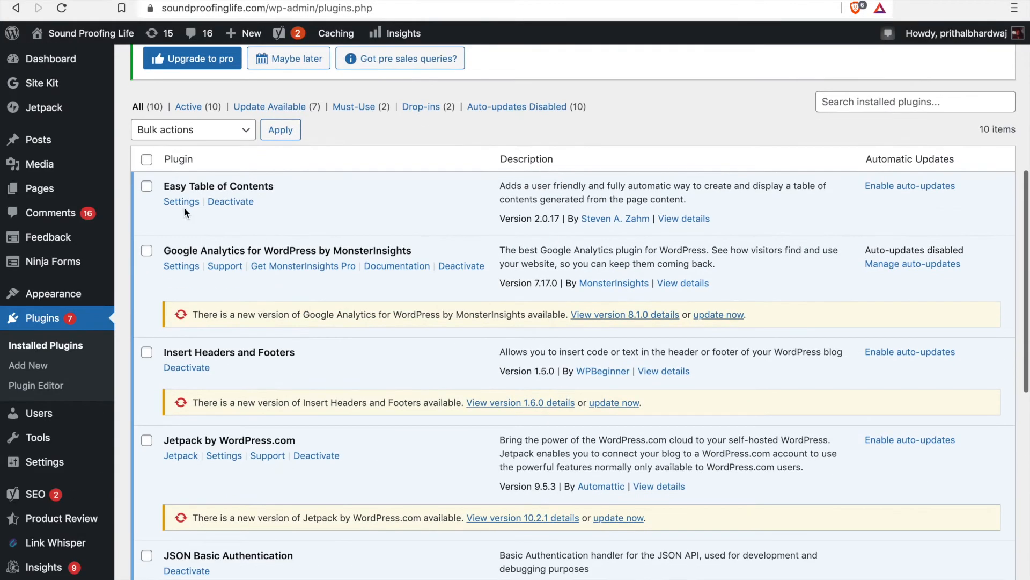
{"action": "left_click_drag", "start_coordinate": [163, 185], "coordinate": [280, 185]}
{"action": "scroll", "coordinate": [280, 185], "scroll_direction": "down", "scroll_amount": 1}
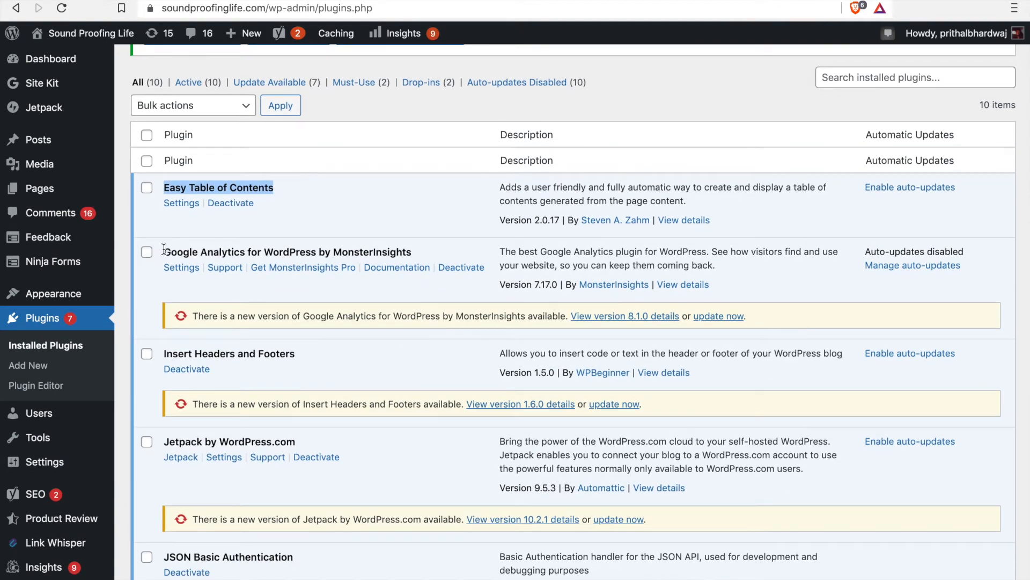
{"action": "left_click_drag", "start_coordinate": [163, 252], "coordinate": [412, 252]}
{"action": "scroll", "coordinate": [398, 330], "scroll_direction": "down", "scroll_amount": 3}
{"action": "left_click_drag", "start_coordinate": [296, 275], "coordinate": [165, 273]}
{"action": "scroll", "coordinate": [215, 322], "scroll_direction": "down", "scroll_amount": 10}
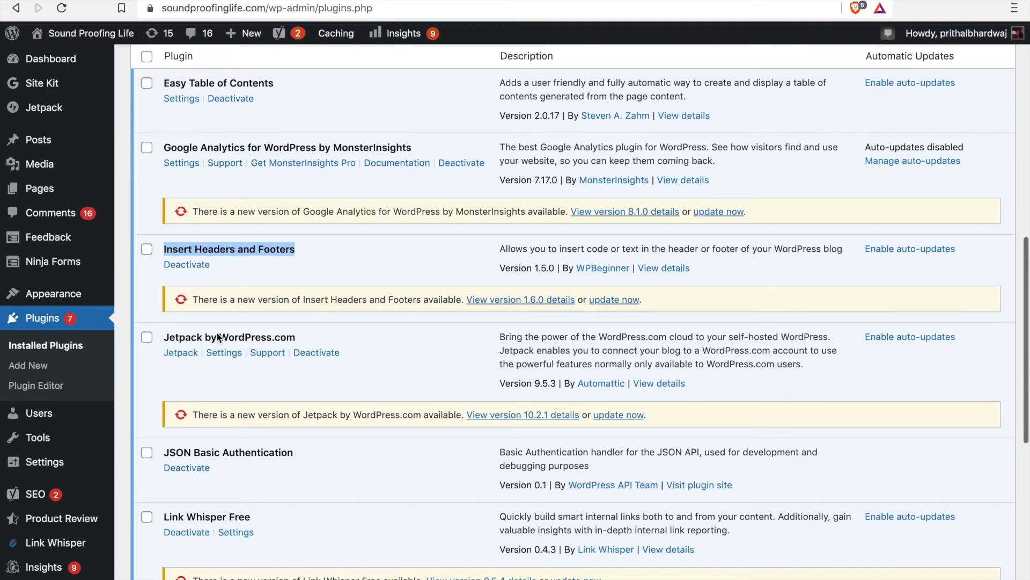
{"action": "scroll", "coordinate": [217, 331], "scroll_direction": "down", "scroll_amount": 3}
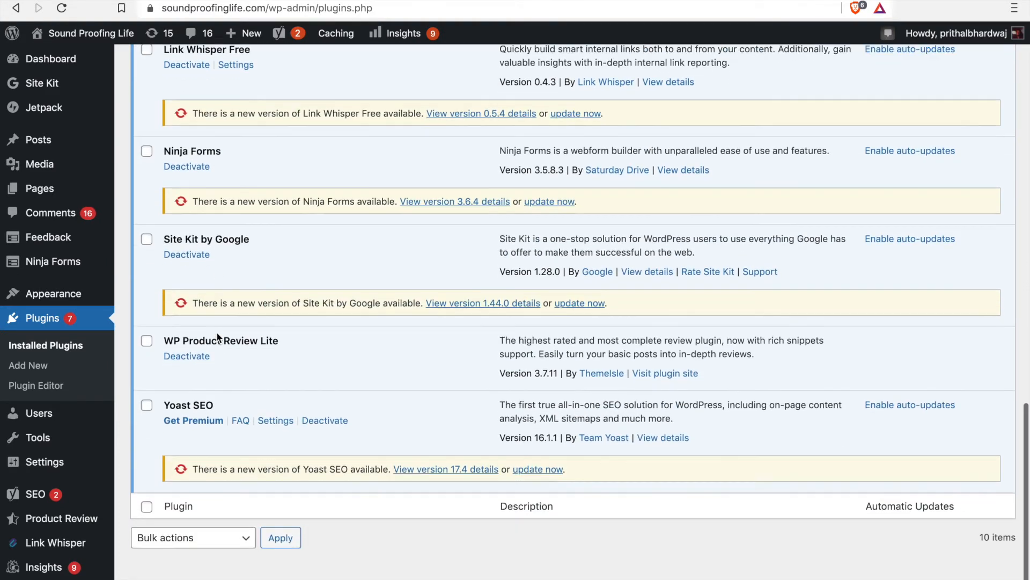
{"action": "scroll", "coordinate": [216, 332], "scroll_direction": "up", "scroll_amount": 15}
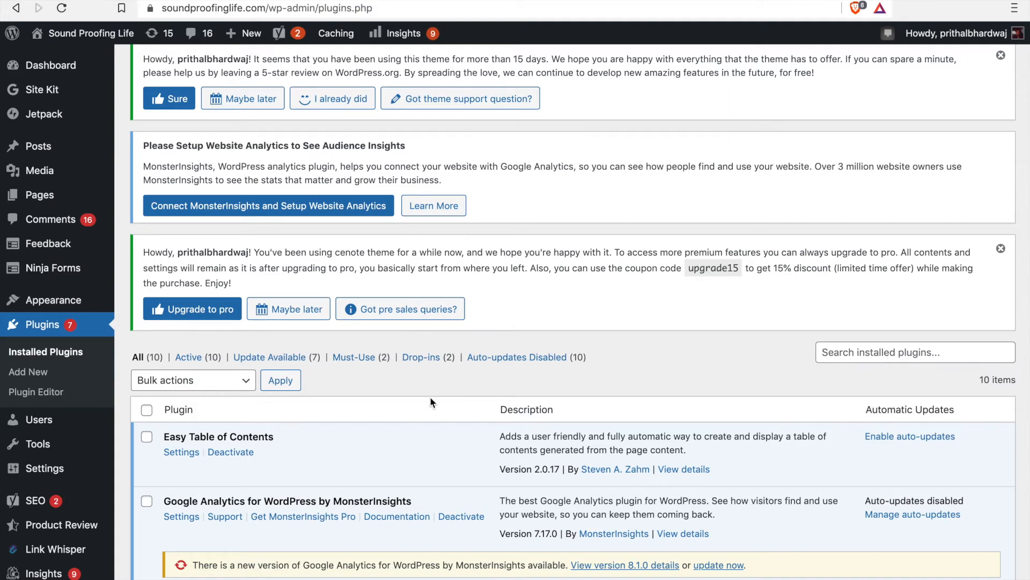
Step: Open the list of all users on soundproofinglife.com and examine the account's role
{"action": "mouse_move", "coordinate": [87, 420]}
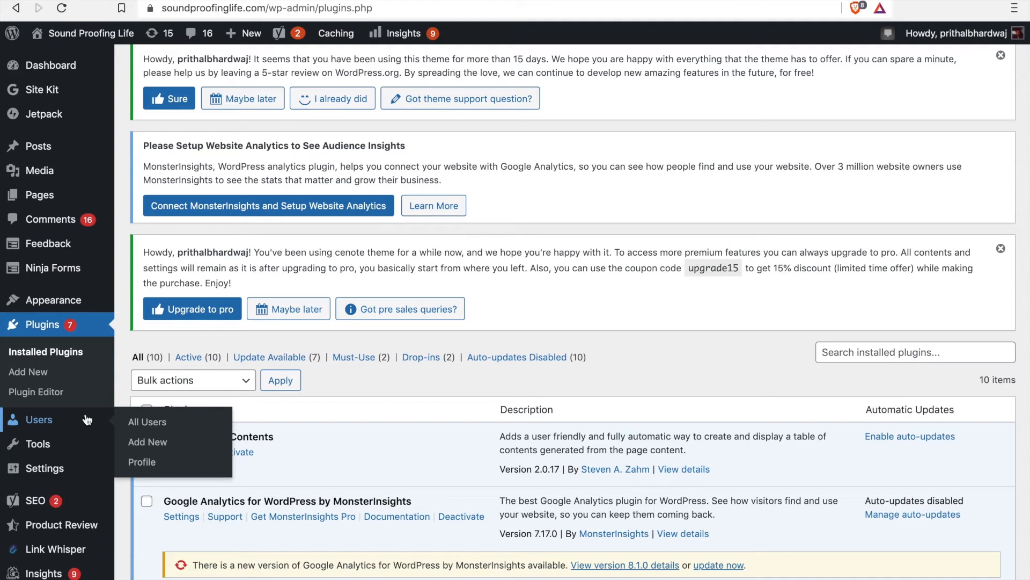
{"action": "left_click", "coordinate": [156, 427]}
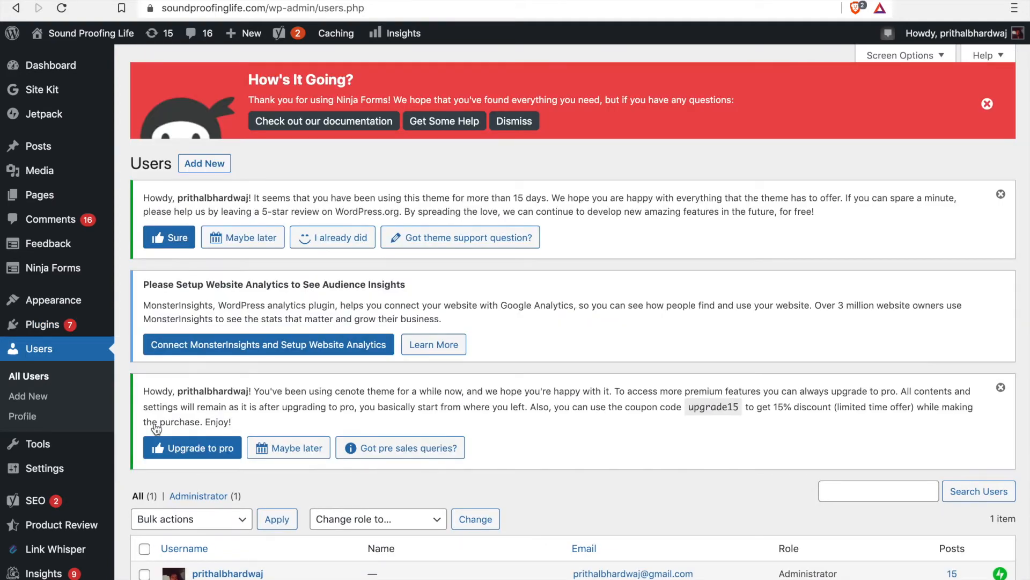
{"action": "scroll", "coordinate": [250, 471], "scroll_direction": "down", "scroll_amount": 2}
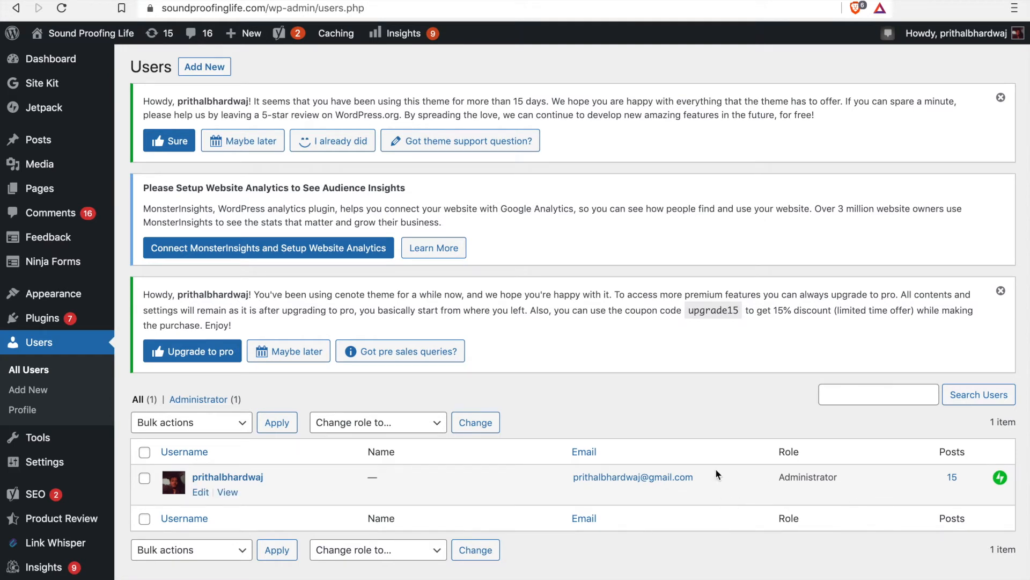
{"action": "left_click_drag", "start_coordinate": [778, 476], "coordinate": [843, 481]}
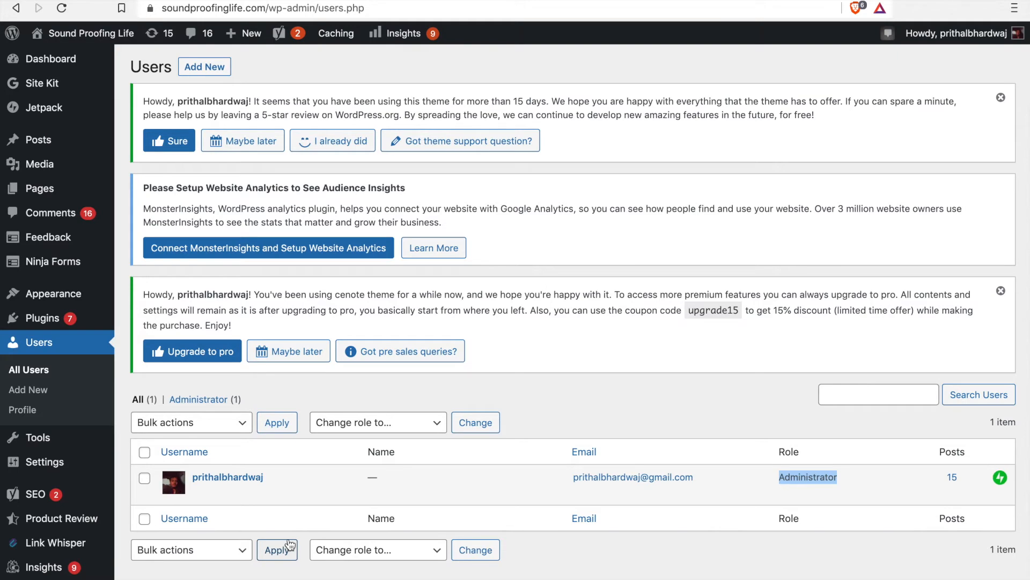
Step: Open the user profile page and look through its personal options, name, contact and account management fields
{"action": "left_click", "coordinate": [40, 408]}
{"action": "scroll", "coordinate": [417, 432], "scroll_direction": "down", "scroll_amount": 7}
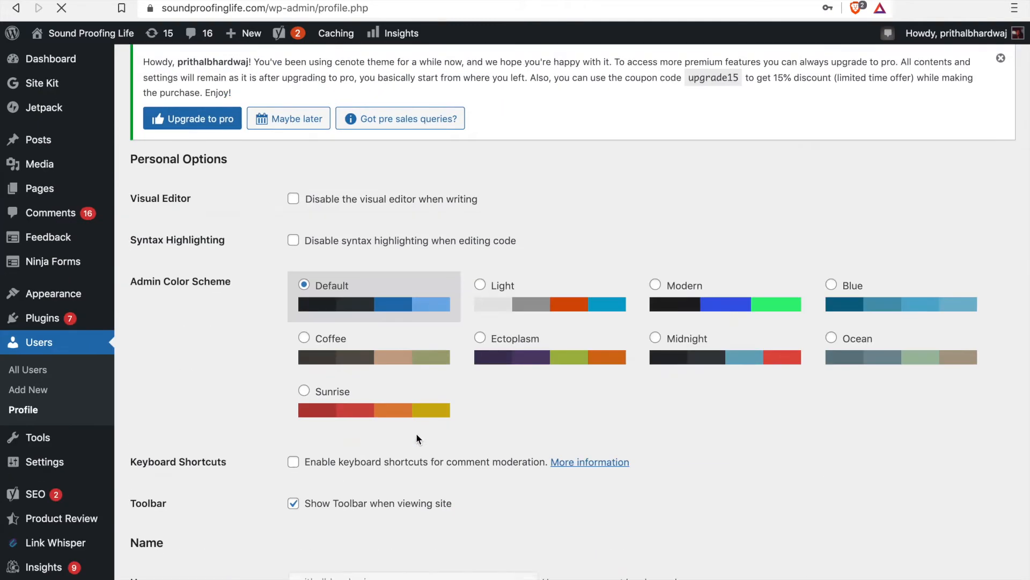
{"action": "scroll", "coordinate": [417, 439], "scroll_direction": "down", "scroll_amount": 15}
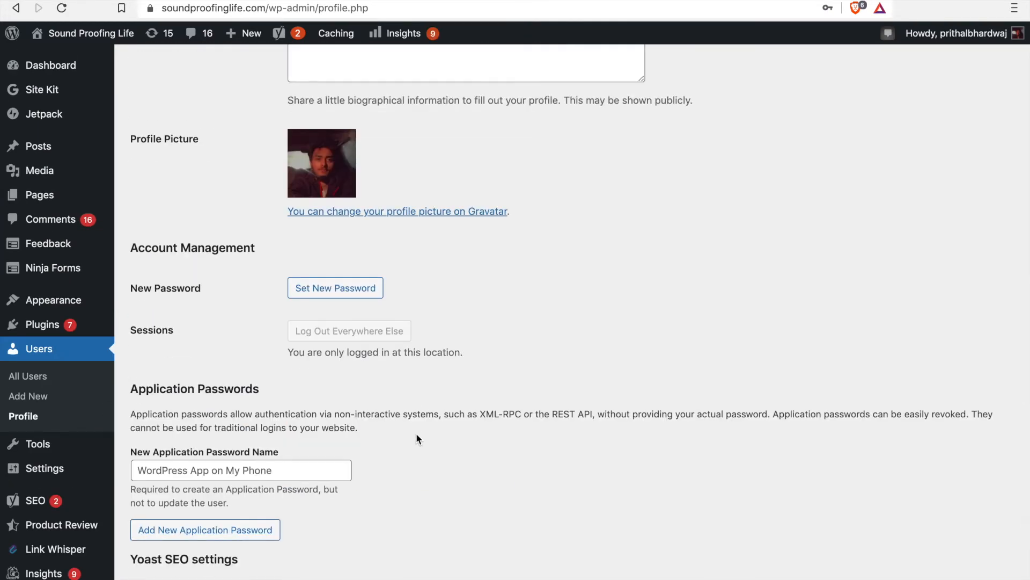
{"action": "scroll", "coordinate": [417, 437], "scroll_direction": "up", "scroll_amount": 20}
{"action": "scroll", "coordinate": [418, 439], "scroll_direction": "down", "scroll_amount": 5}
{"action": "scroll", "coordinate": [417, 439], "scroll_direction": "down", "scroll_amount": 5}
{"action": "scroll", "coordinate": [418, 439], "scroll_direction": "up", "scroll_amount": 5}
{"action": "scroll", "coordinate": [421, 450], "scroll_direction": "down", "scroll_amount": 5}
{"action": "scroll", "coordinate": [362, 361], "scroll_direction": "down", "scroll_amount": 1}
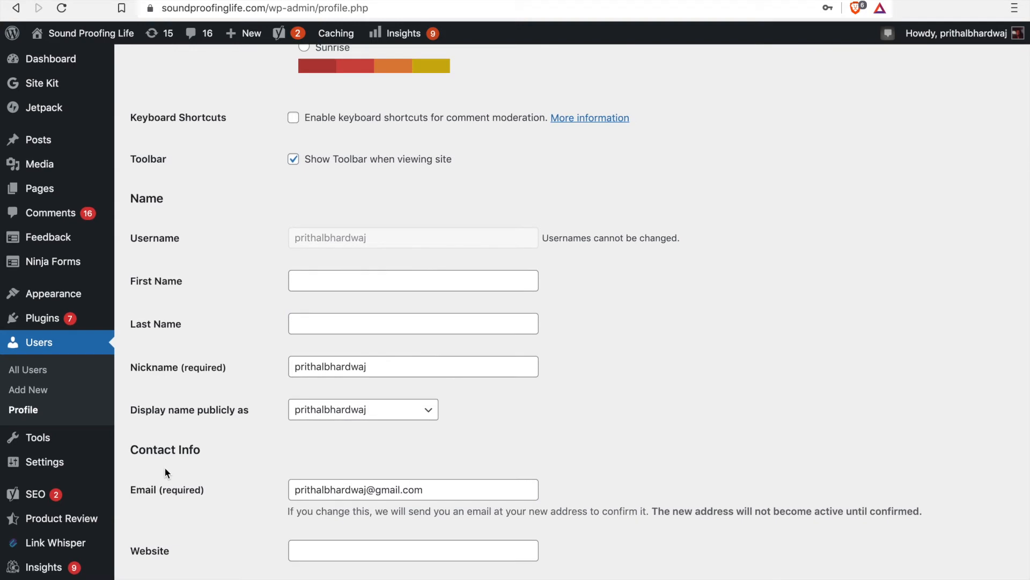
Step: Open the General Settings page and review the site title, checking it against the live soundproofinglife.com homepage
{"action": "mouse_move", "coordinate": [69, 470]}
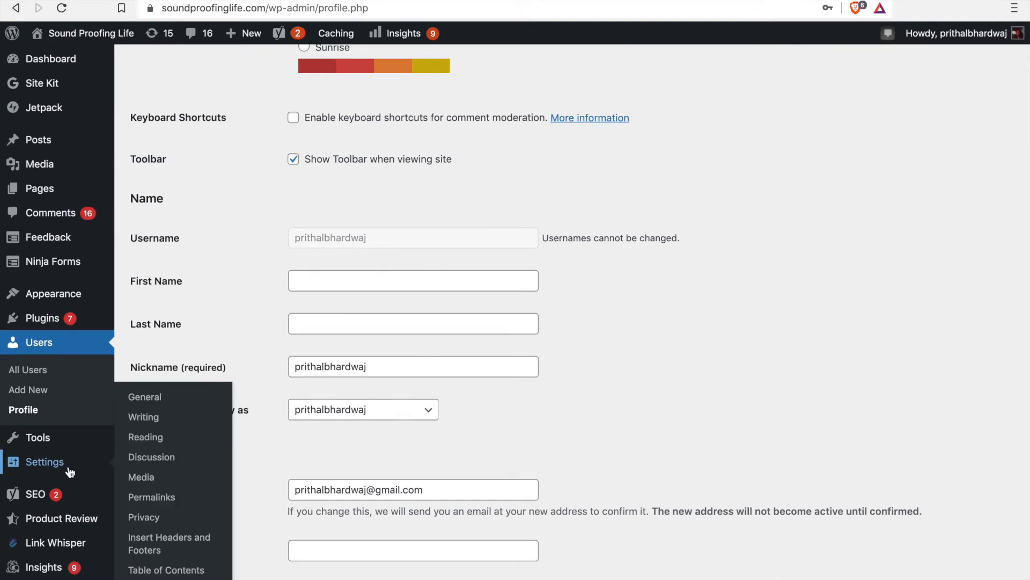
{"action": "scroll", "coordinate": [69, 470], "scroll_direction": "down", "scroll_amount": 1}
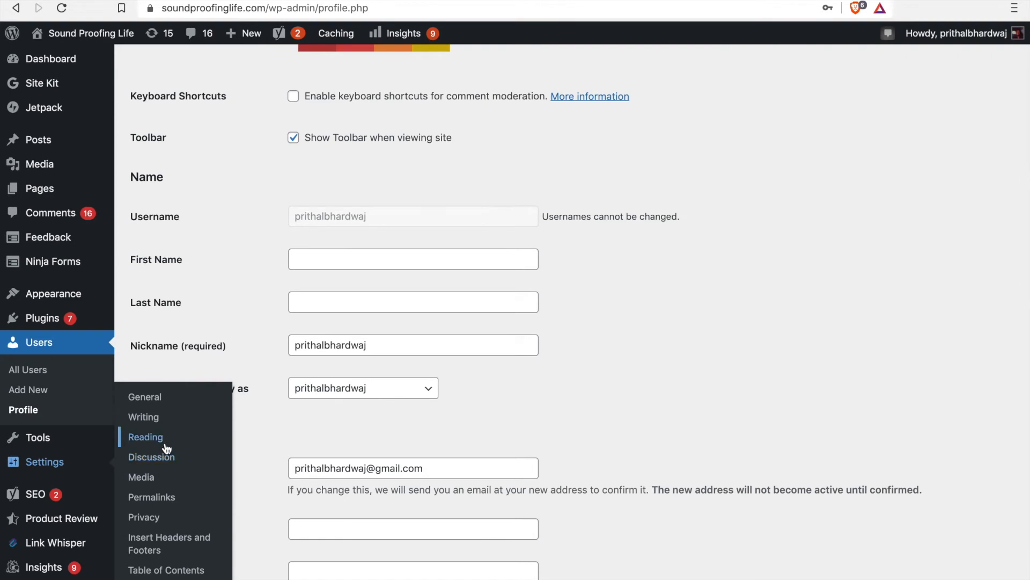
{"action": "left_click", "coordinate": [157, 401]}
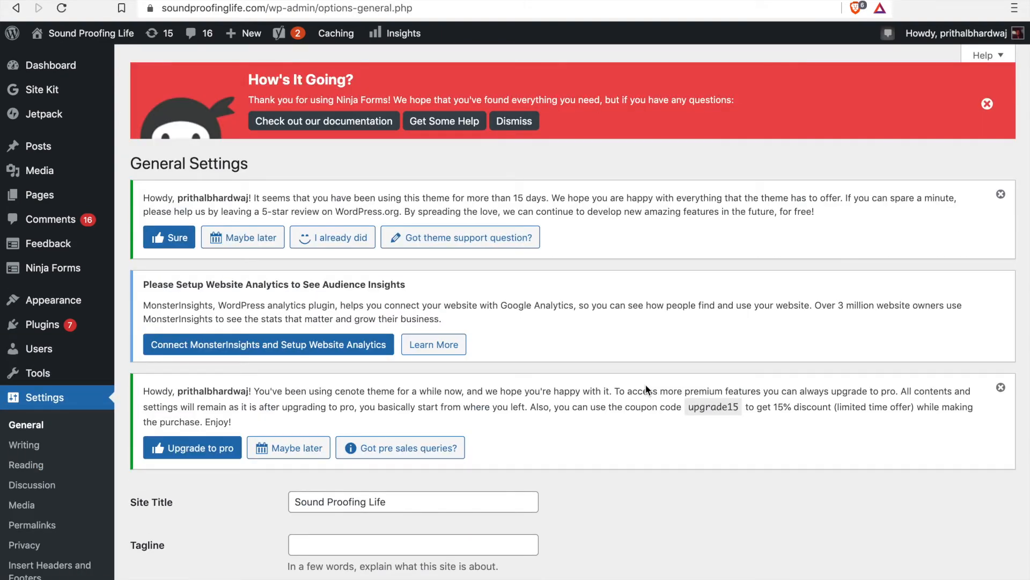
{"action": "scroll", "coordinate": [647, 390], "scroll_direction": "down", "scroll_amount": 5}
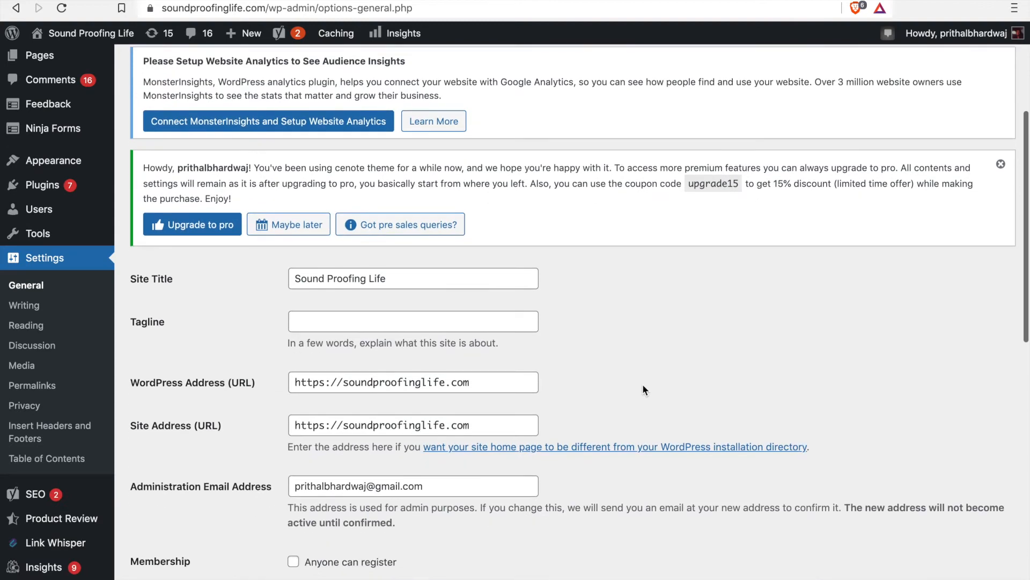
{"action": "left_click", "coordinate": [424, 285]}
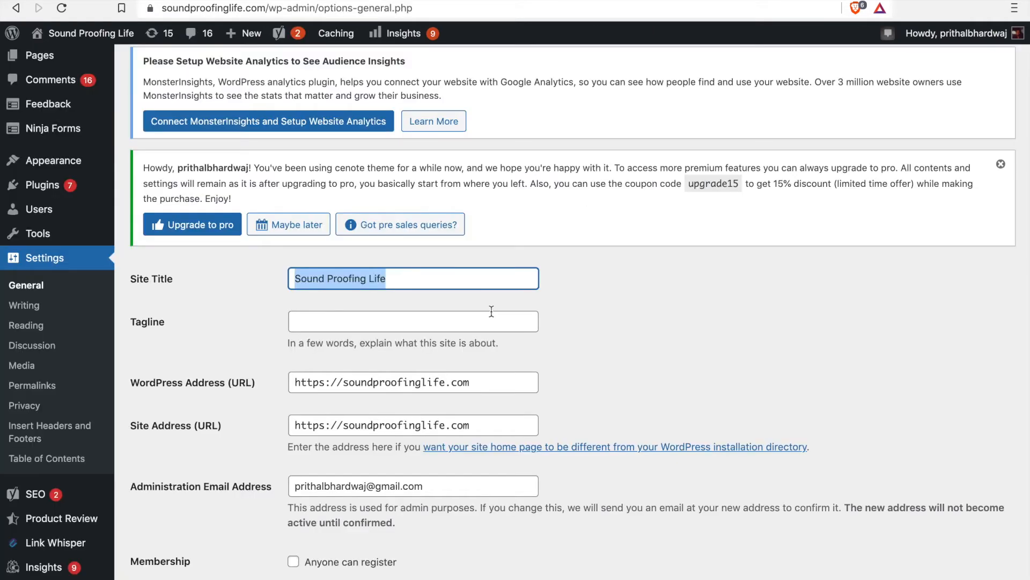
{"action": "scroll", "coordinate": [429, 297], "scroll_direction": "down", "scroll_amount": 1}
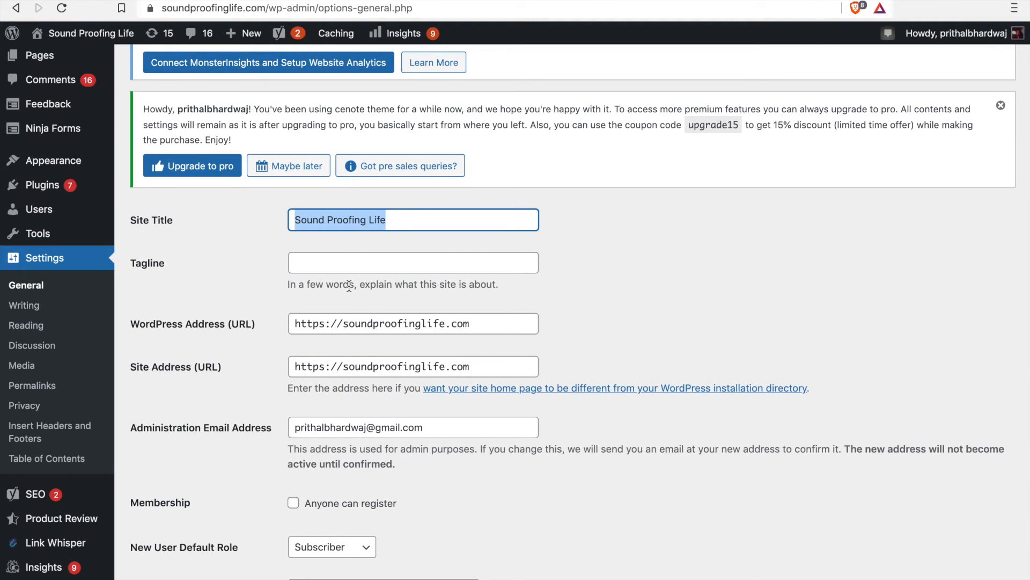
{"action": "scroll", "coordinate": [324, 340], "scroll_direction": "down", "scroll_amount": 2}
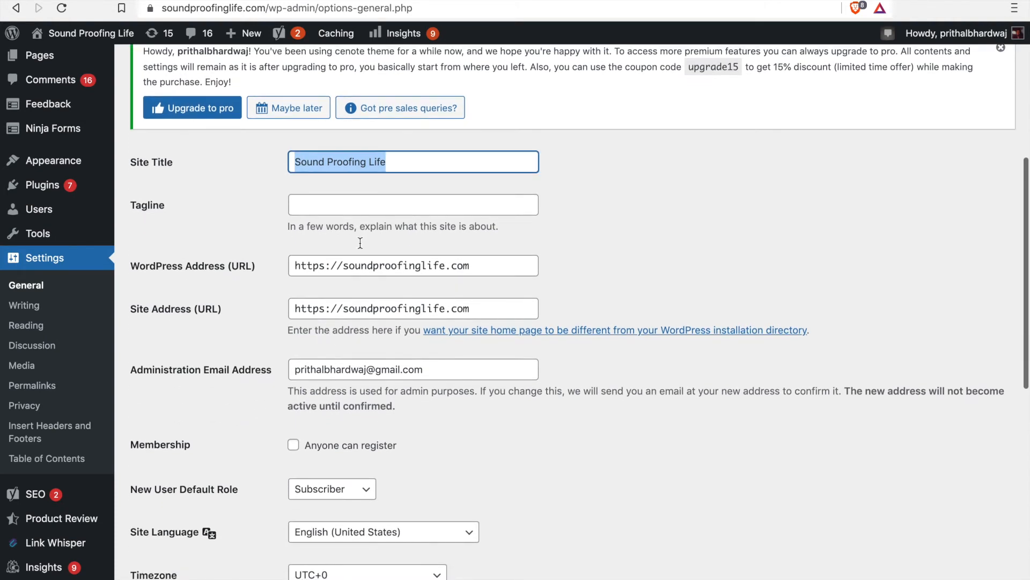
Step: Review the WordPress and site addresses, membership, language, timezone, and date and time formats in the General Settings
{"action": "double_click", "coordinate": [397, 266]}
{"action": "left_click_drag", "start_coordinate": [480, 263], "coordinate": [407, 289]}
{"action": "left_click_drag", "start_coordinate": [351, 311], "coordinate": [437, 311]}
{"action": "scroll", "coordinate": [436, 311], "scroll_direction": "down", "scroll_amount": 1}
{"action": "scroll", "coordinate": [412, 366], "scroll_direction": "down", "scroll_amount": 2}
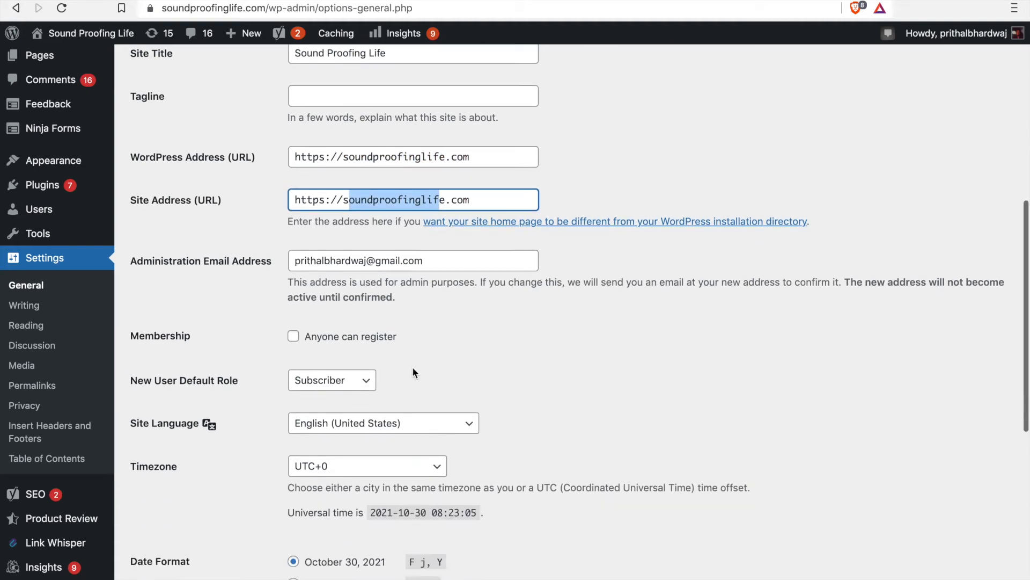
{"action": "scroll", "coordinate": [413, 370], "scroll_direction": "down", "scroll_amount": 6}
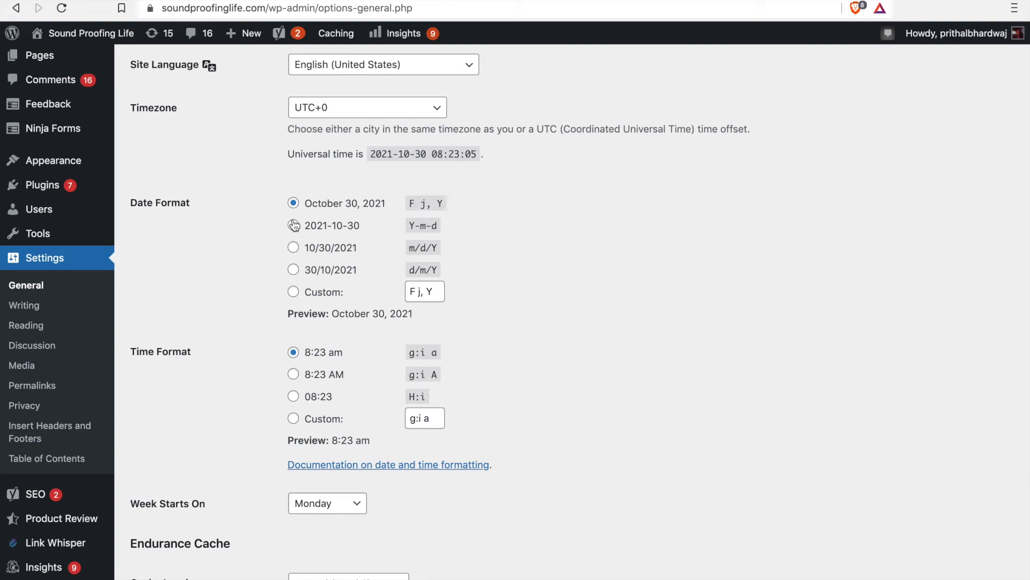
{"action": "scroll", "coordinate": [299, 382], "scroll_direction": "down", "scroll_amount": 1}
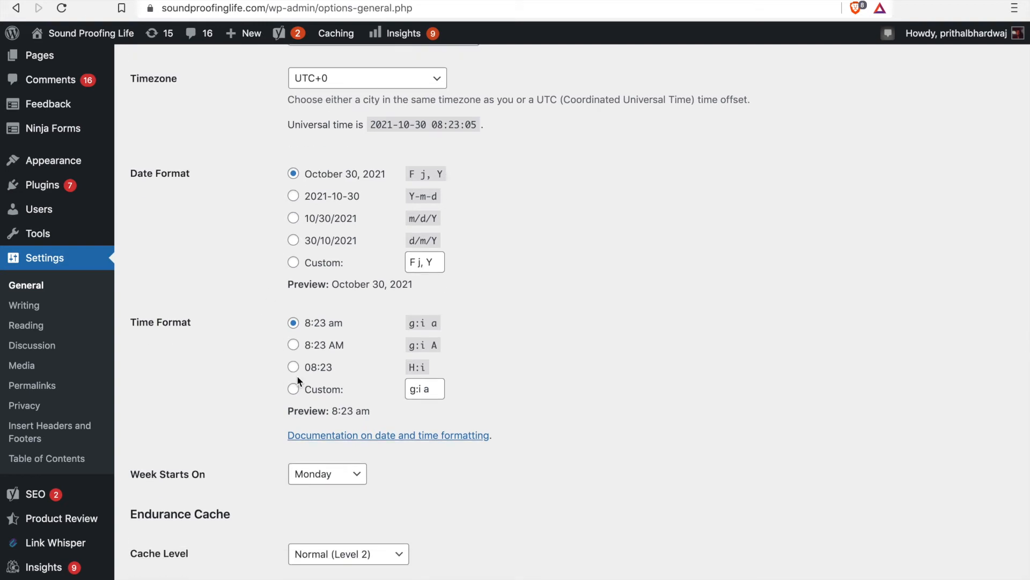
{"action": "scroll", "coordinate": [297, 375], "scroll_direction": "down", "scroll_amount": 2}
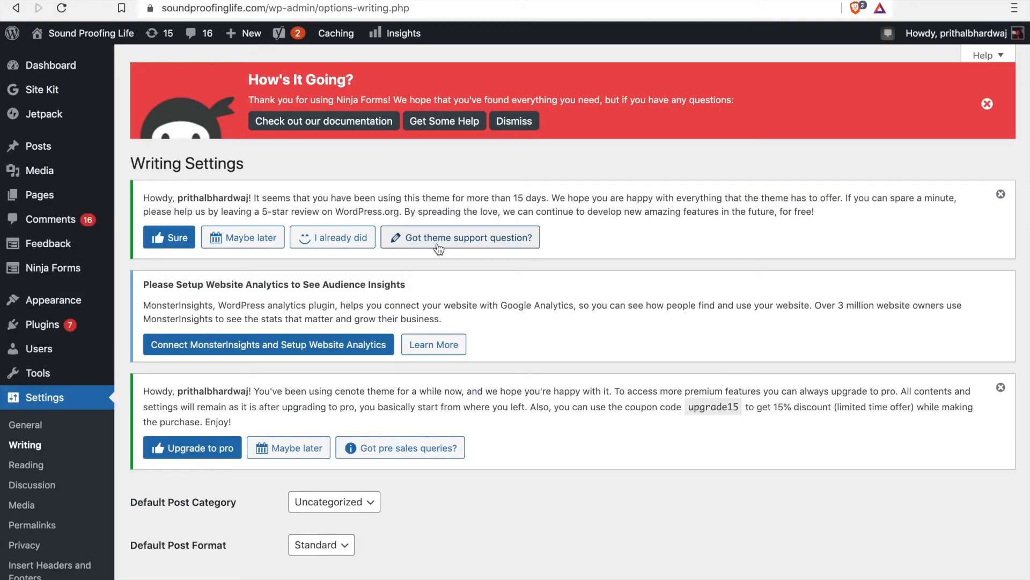
Step: Look through the Writing Settings, viewing the available choices for the default post category and default post format
{"action": "scroll", "coordinate": [353, 254], "scroll_direction": "down", "scroll_amount": 6}
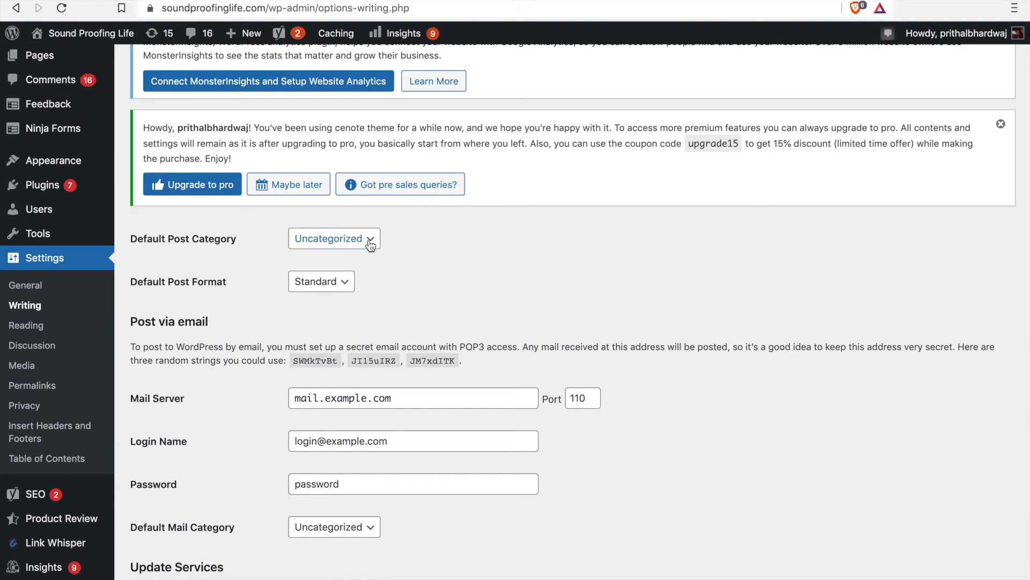
{"action": "left_click", "coordinate": [370, 244]}
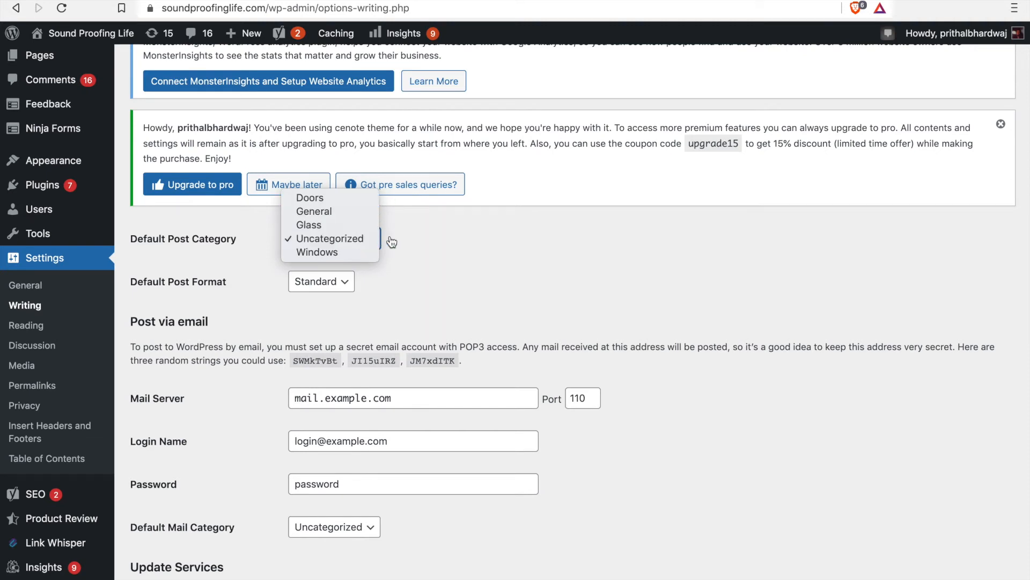
{"action": "left_click", "coordinate": [459, 279]}
{"action": "left_click", "coordinate": [340, 281]}
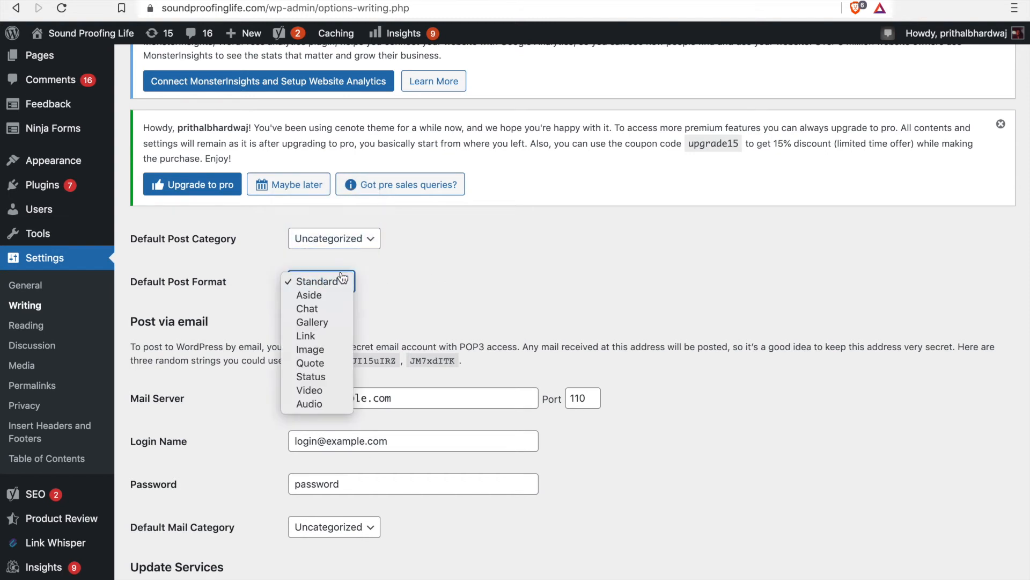
{"action": "left_click", "coordinate": [503, 279]}
{"action": "scroll", "coordinate": [502, 279], "scroll_direction": "down", "scroll_amount": 3}
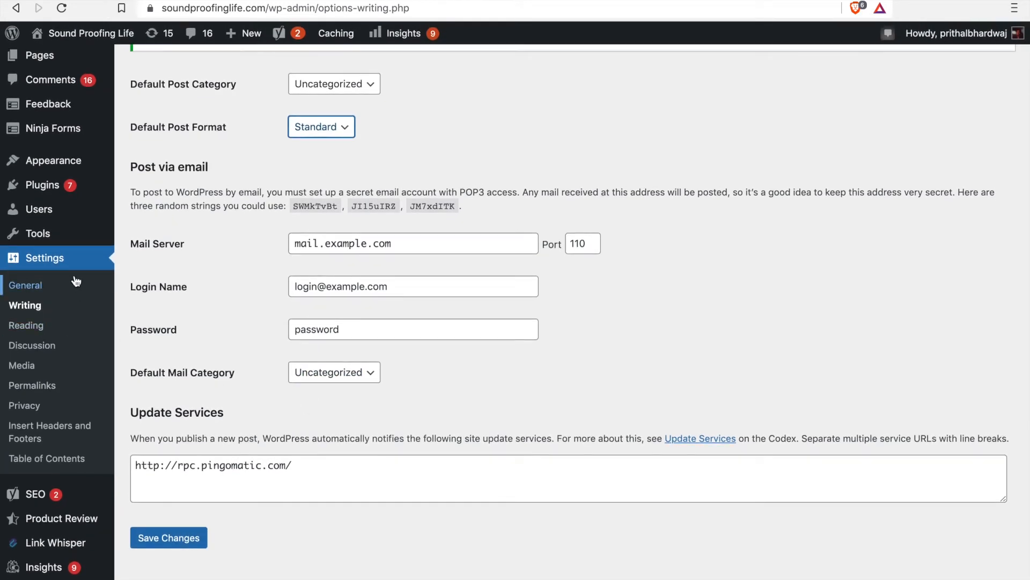
Step: Open the Reading Settings and examine the latest posts and static page options for the homepage display
{"action": "left_click", "coordinate": [31, 329]}
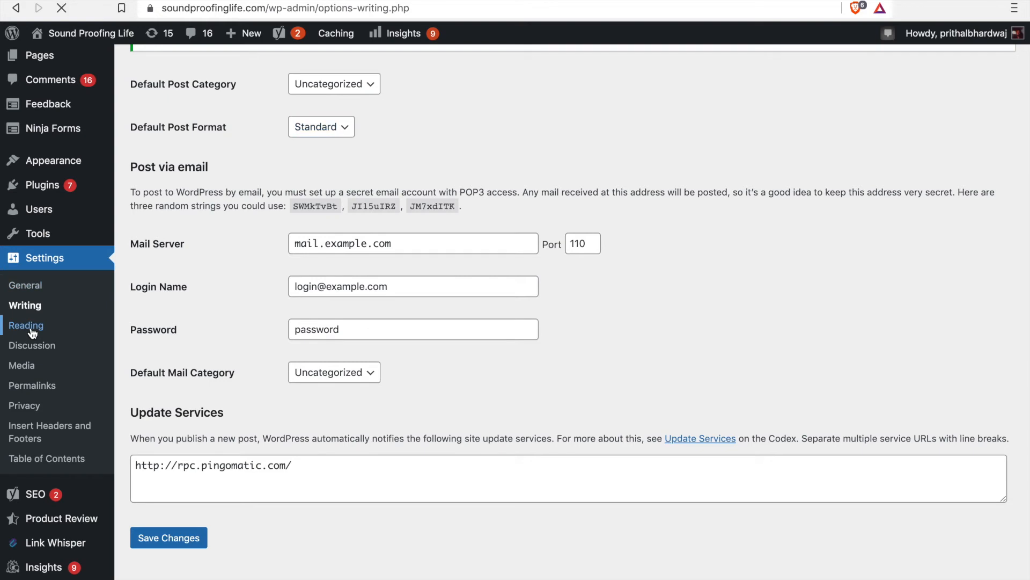
{"action": "scroll", "coordinate": [365, 401], "scroll_direction": "down", "scroll_amount": 5}
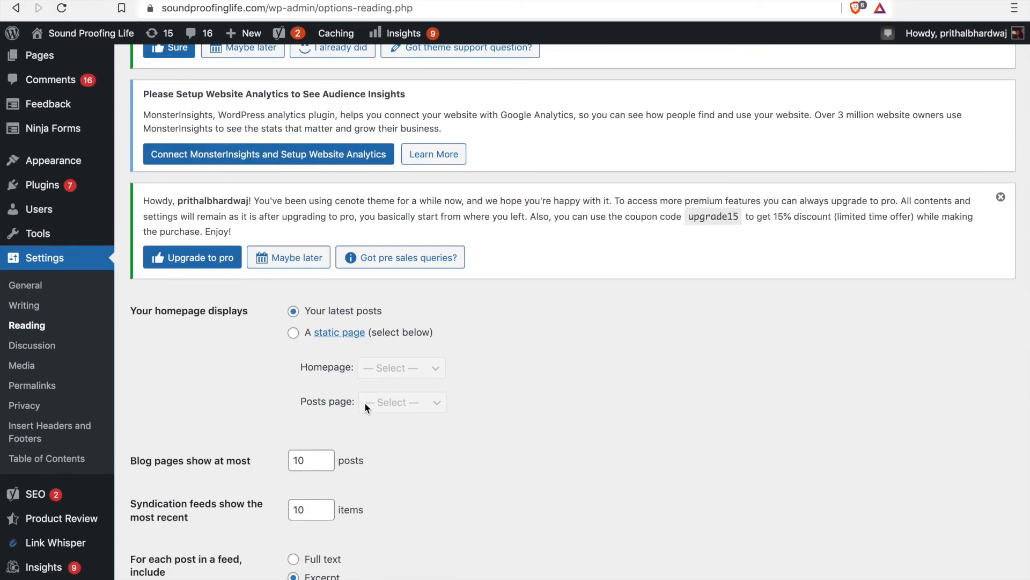
{"action": "left_click_drag", "start_coordinate": [419, 307], "coordinate": [304, 314]}
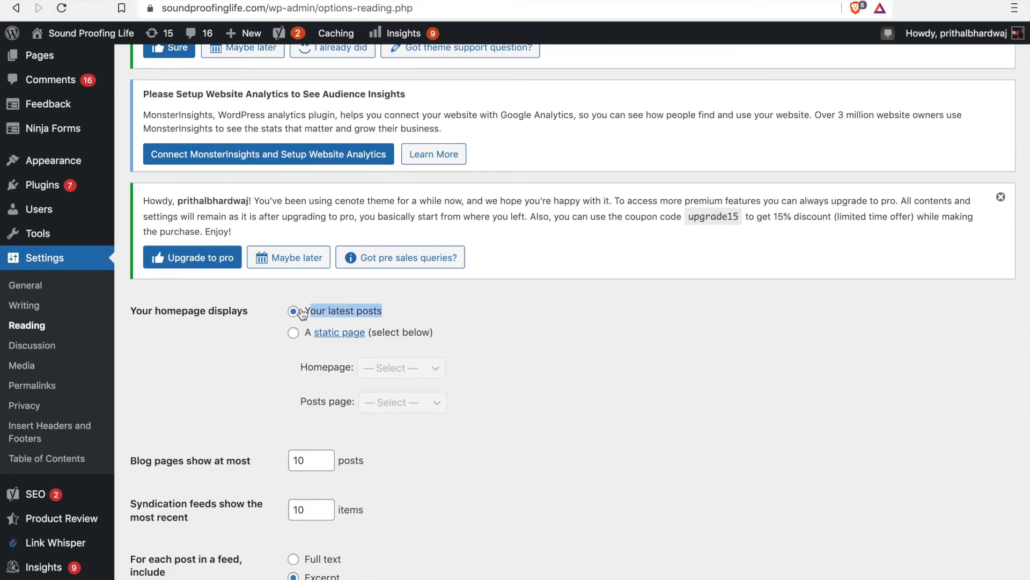
{"action": "left_click_drag", "start_coordinate": [435, 333], "coordinate": [335, 335]}
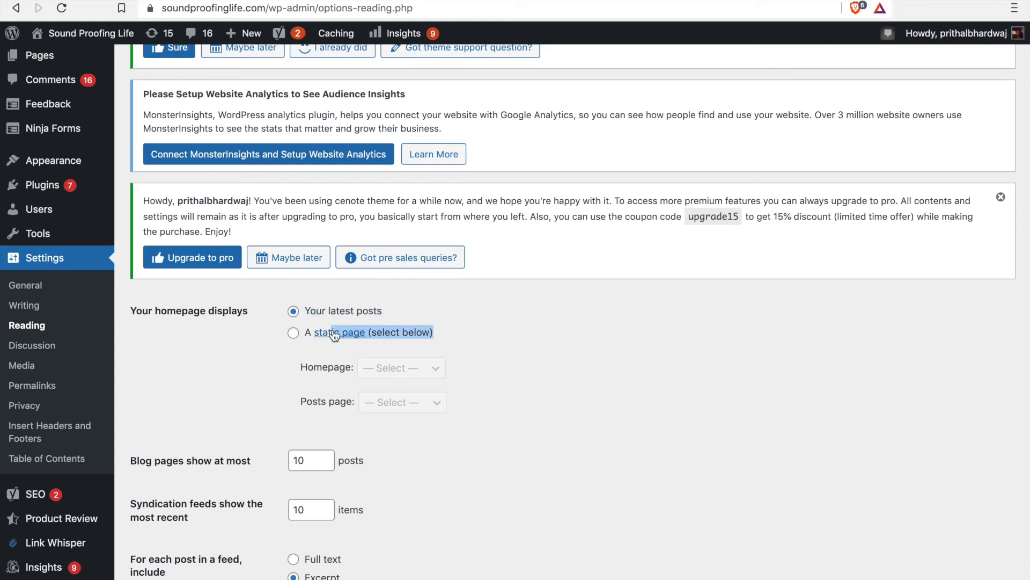
Step: Try the static page homepage option and view its page choices, and switch back to the latest posts
{"action": "left_click", "coordinate": [293, 333]}
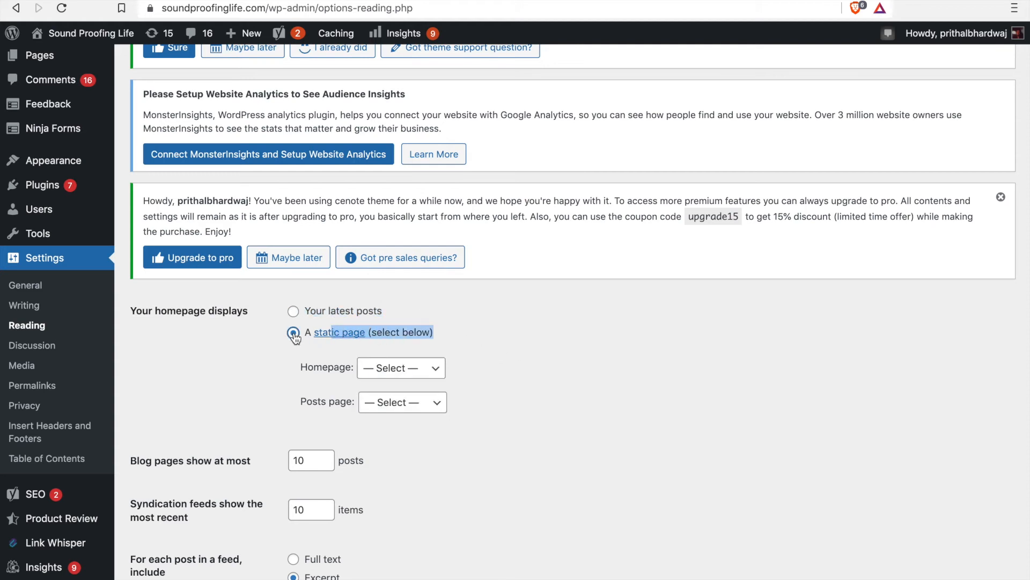
{"action": "left_click", "coordinate": [407, 379]}
{"action": "left_click", "coordinate": [494, 419]}
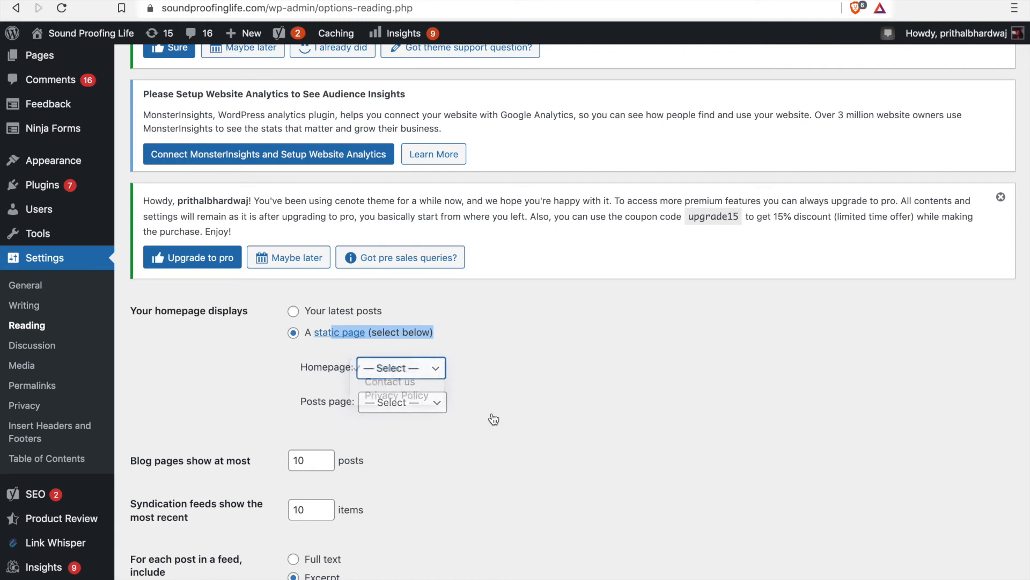
{"action": "left_click", "coordinate": [293, 310]}
Step: Review the blog page post limit, feed and search engine visibility options in the Reading Settings, comparing them with the live blog
{"action": "scroll", "coordinate": [343, 541], "scroll_direction": "down", "scroll_amount": 1}
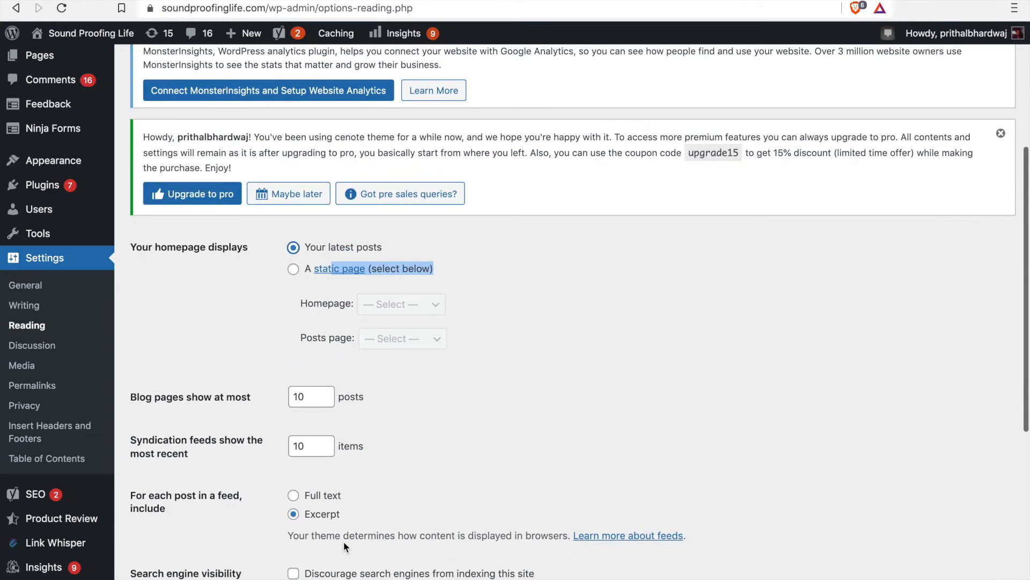
{"action": "scroll", "coordinate": [249, 424], "scroll_direction": "down", "scroll_amount": 1}
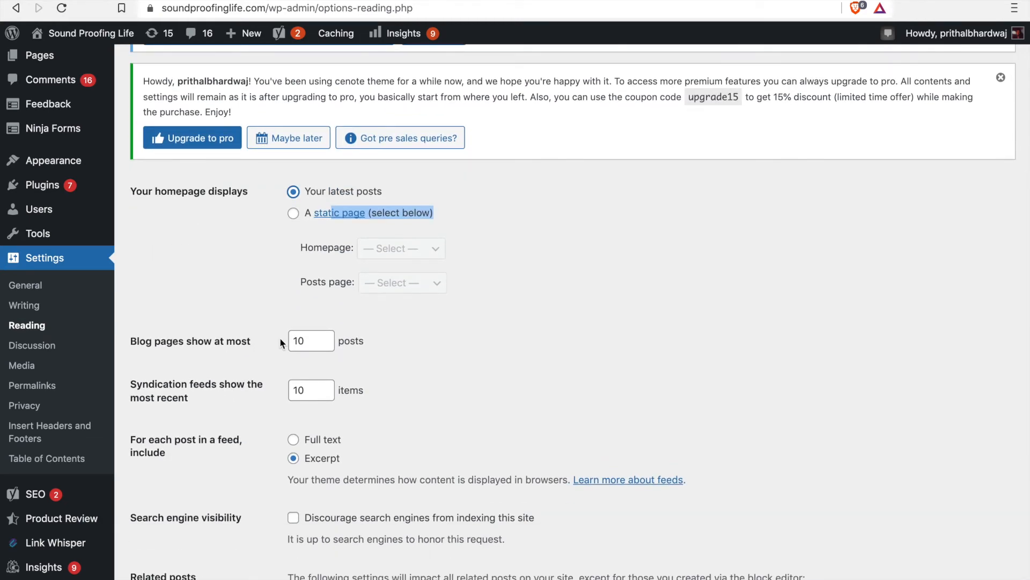
{"action": "left_click_drag", "start_coordinate": [317, 343], "coordinate": [291, 342]}
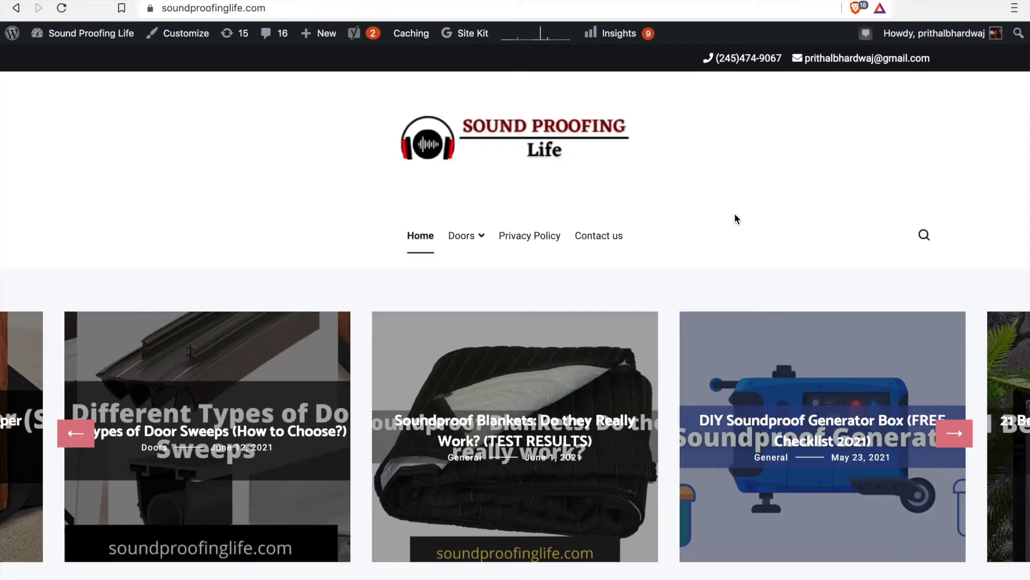
{"action": "scroll", "coordinate": [734, 213], "scroll_direction": "down", "scroll_amount": 15}
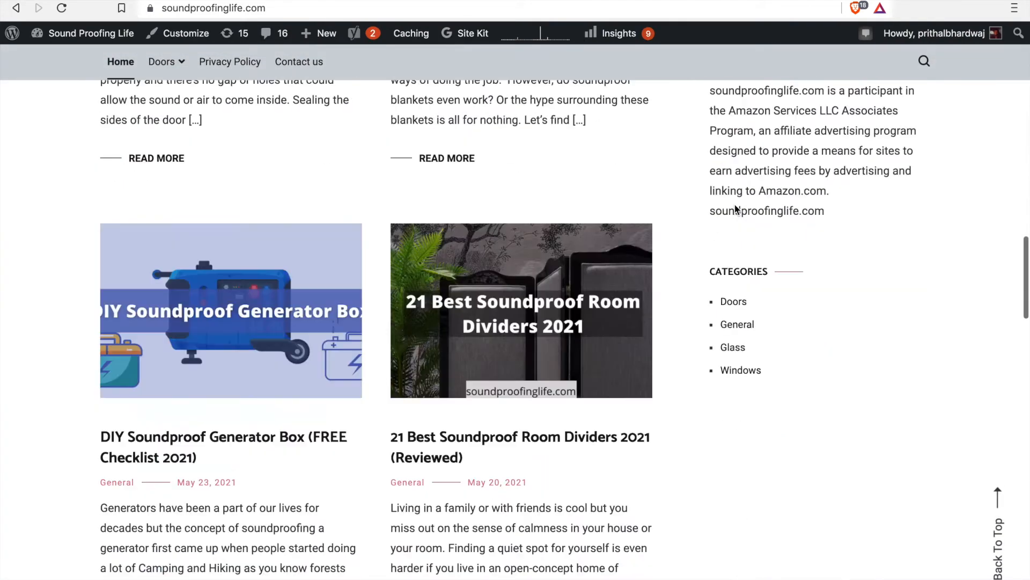
{"action": "scroll", "coordinate": [734, 209], "scroll_direction": "down", "scroll_amount": 8}
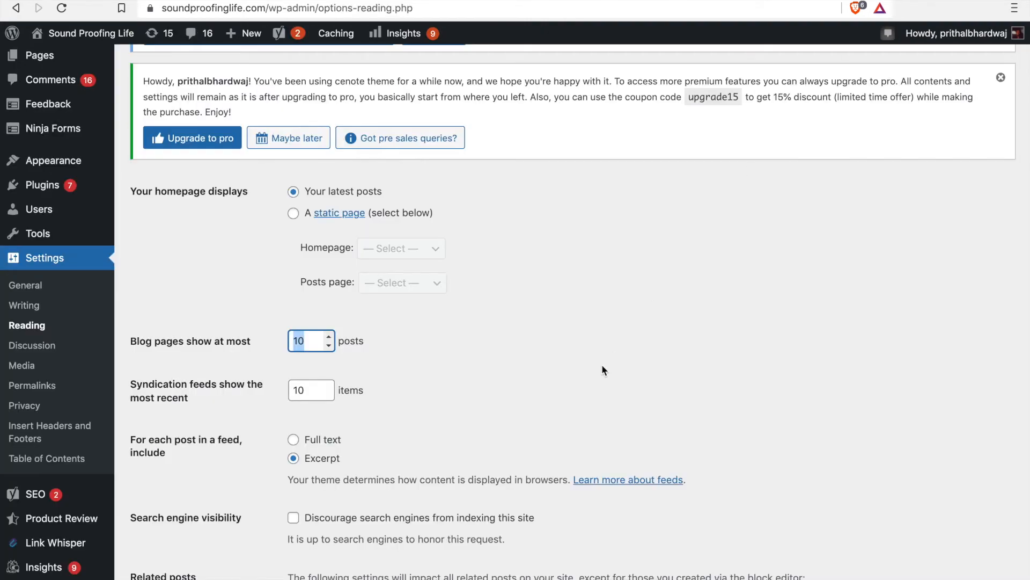
{"action": "scroll", "coordinate": [601, 364], "scroll_direction": "down", "scroll_amount": 1}
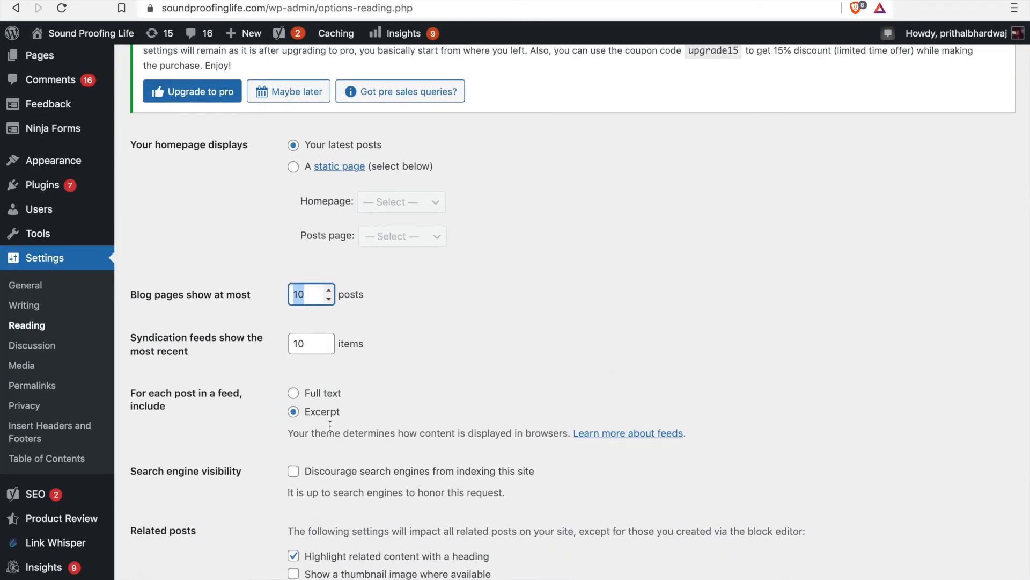
{"action": "scroll", "coordinate": [367, 365], "scroll_direction": "down", "scroll_amount": 5}
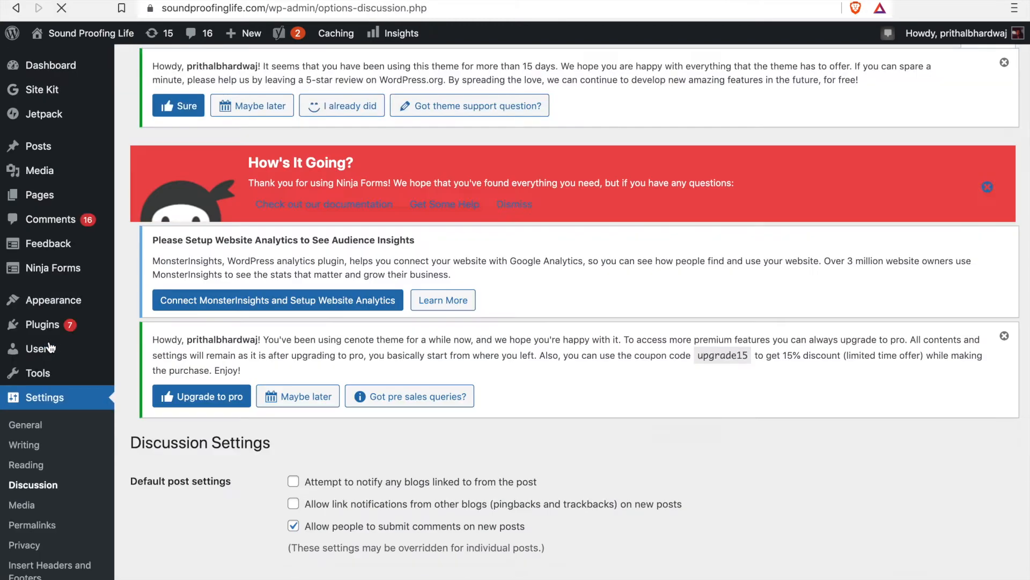
Step: Look through the Discussion Settings, including the default post, comment, email notification and moderation options
{"action": "scroll", "coordinate": [405, 325], "scroll_direction": "down", "scroll_amount": 10}
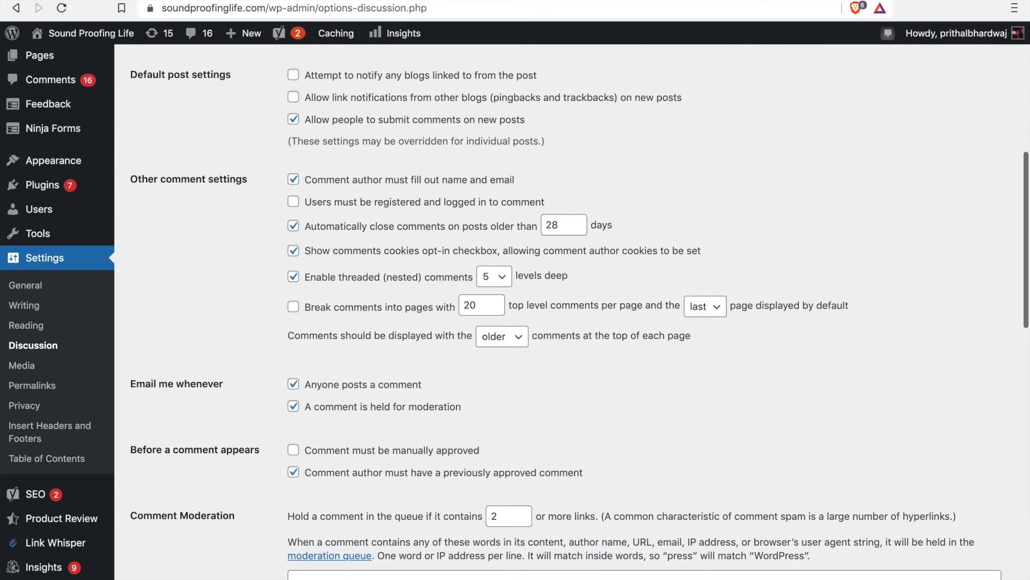
{"action": "scroll", "coordinate": [404, 325], "scroll_direction": "up", "scroll_amount": 3}
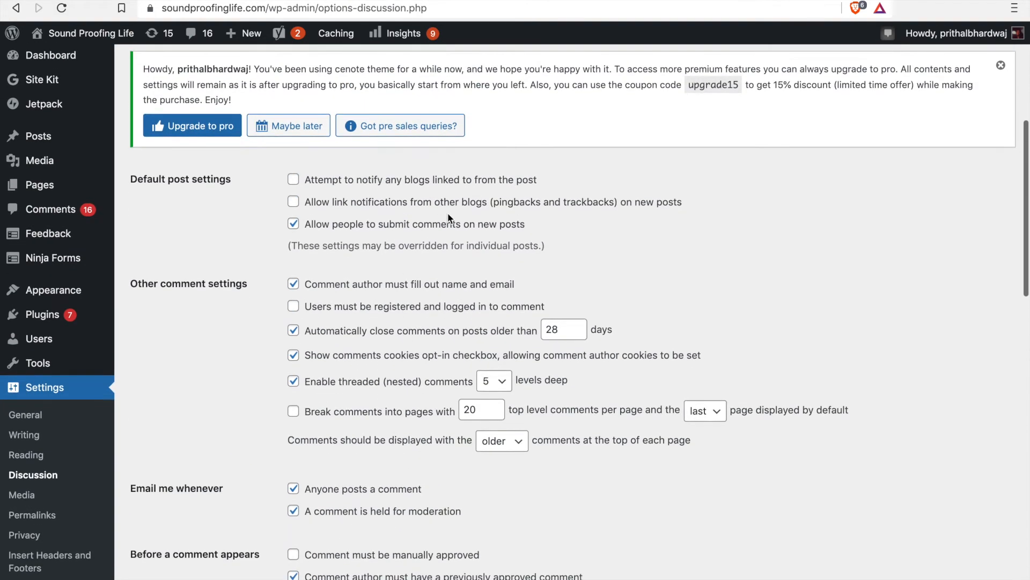
{"action": "scroll", "coordinate": [677, 241], "scroll_direction": "down", "scroll_amount": 1}
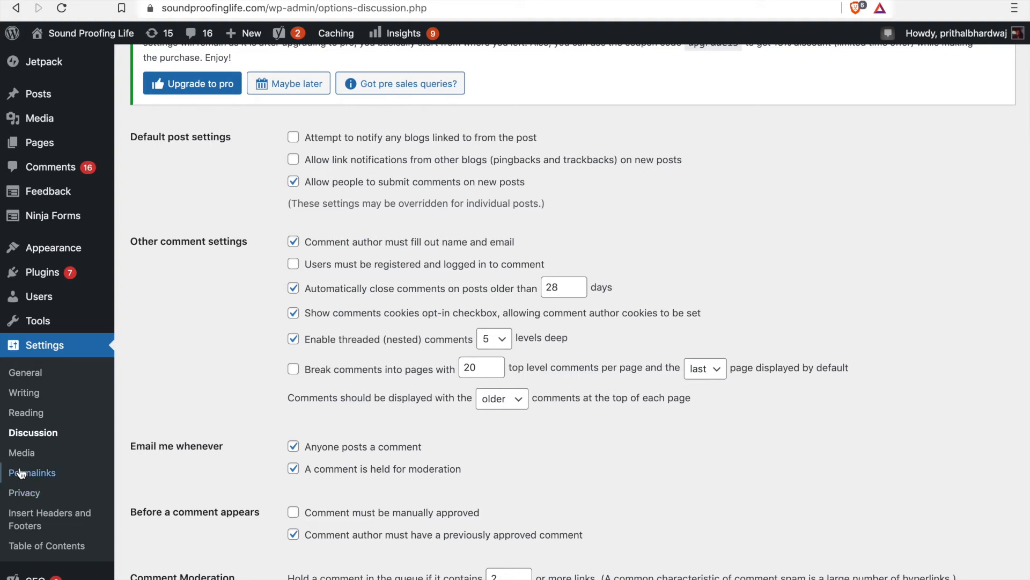
Step: Open the Media Settings and review the thumbnail, medium and large image sizes
{"action": "left_click", "coordinate": [31, 455]}
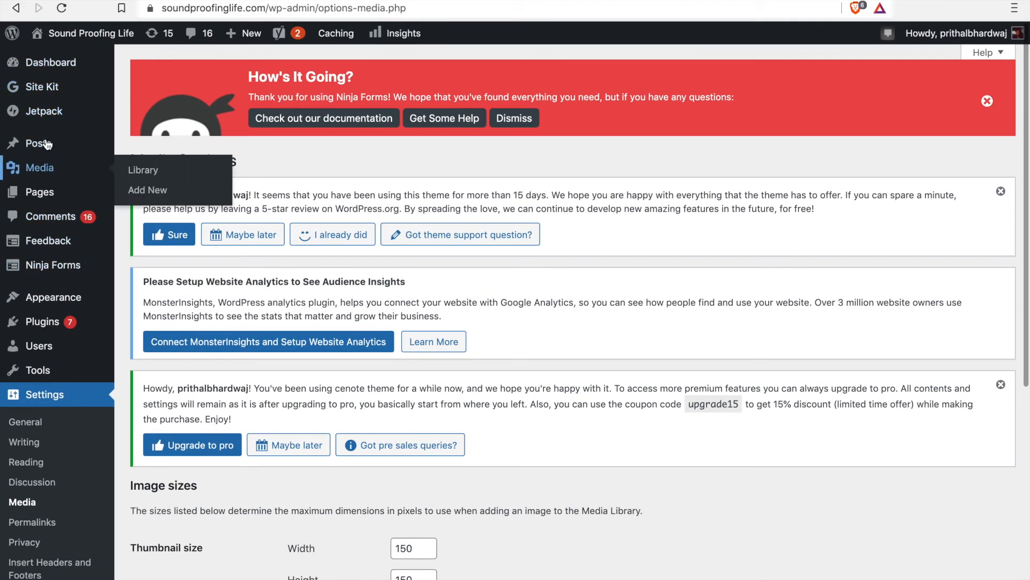
{"action": "scroll", "coordinate": [104, 312], "scroll_direction": "down", "scroll_amount": 6}
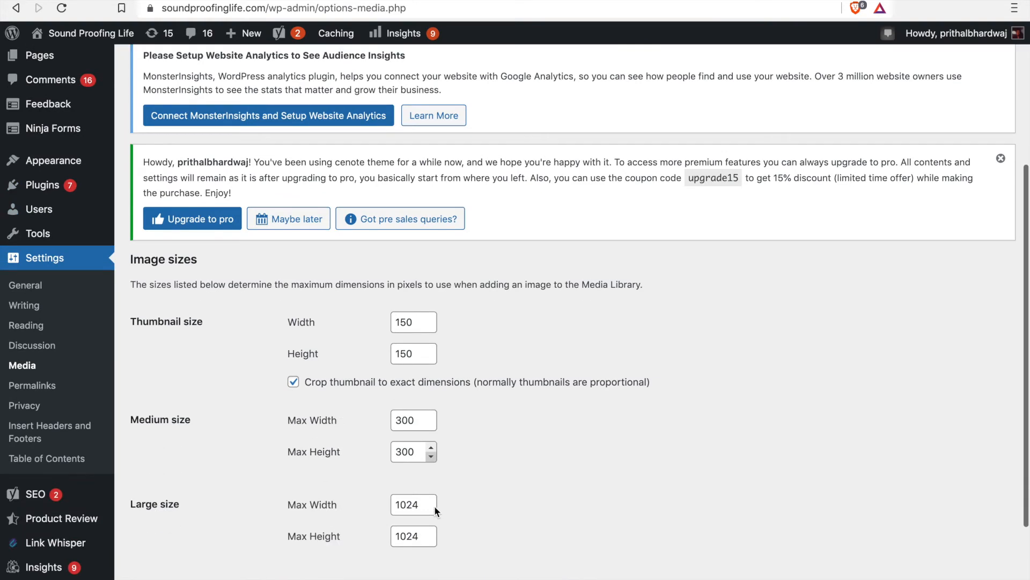
{"action": "scroll", "coordinate": [408, 462], "scroll_direction": "down", "scroll_amount": 1}
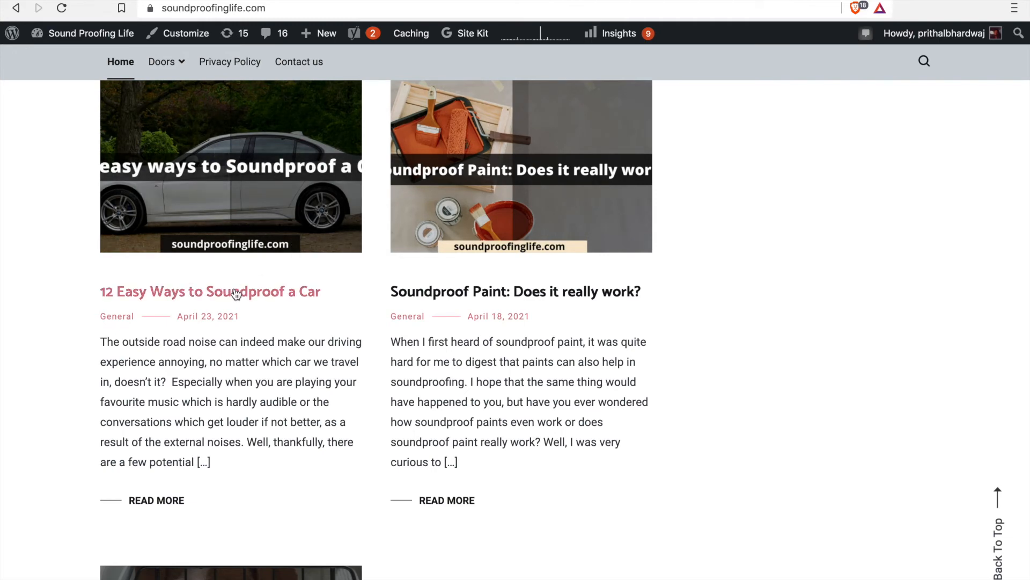
Step: Open the live post "12 Easy Ways to Soundproof a Car" and examine the slug part of its URL
{"action": "left_click", "coordinate": [237, 294]}
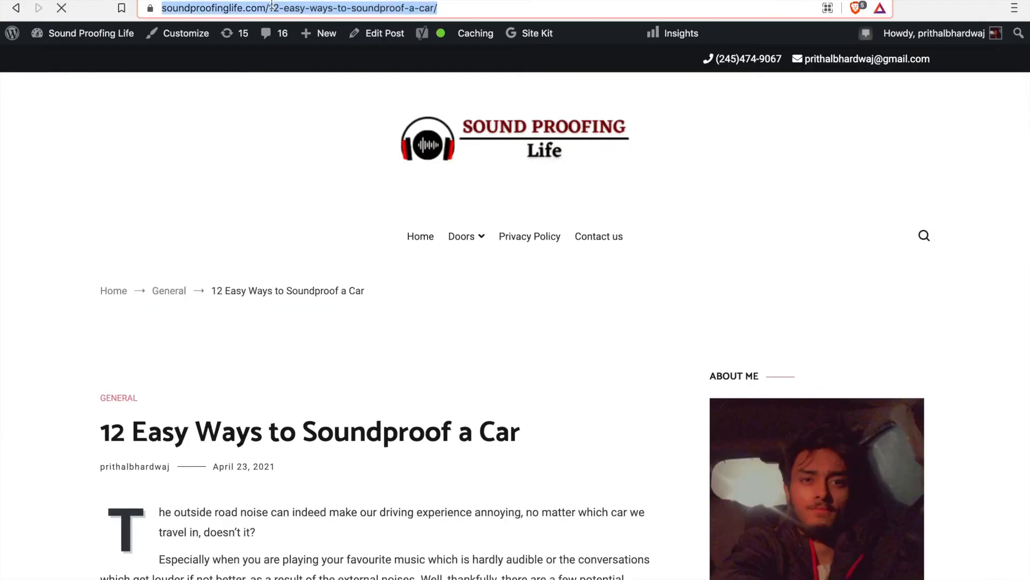
{"action": "double_click", "coordinate": [271, 6]}
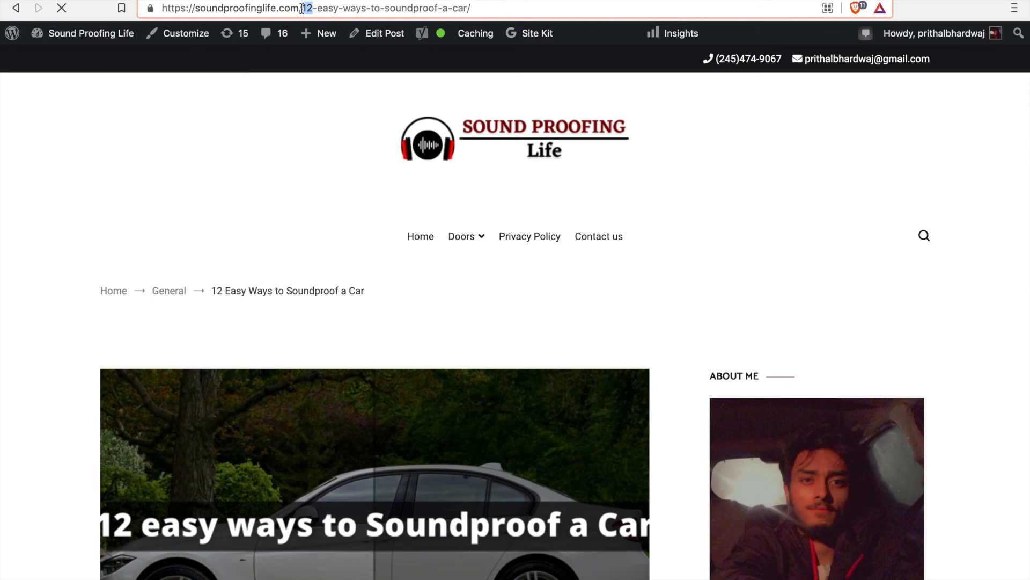
{"action": "left_click_drag", "start_coordinate": [302, 8], "coordinate": [471, 7]}
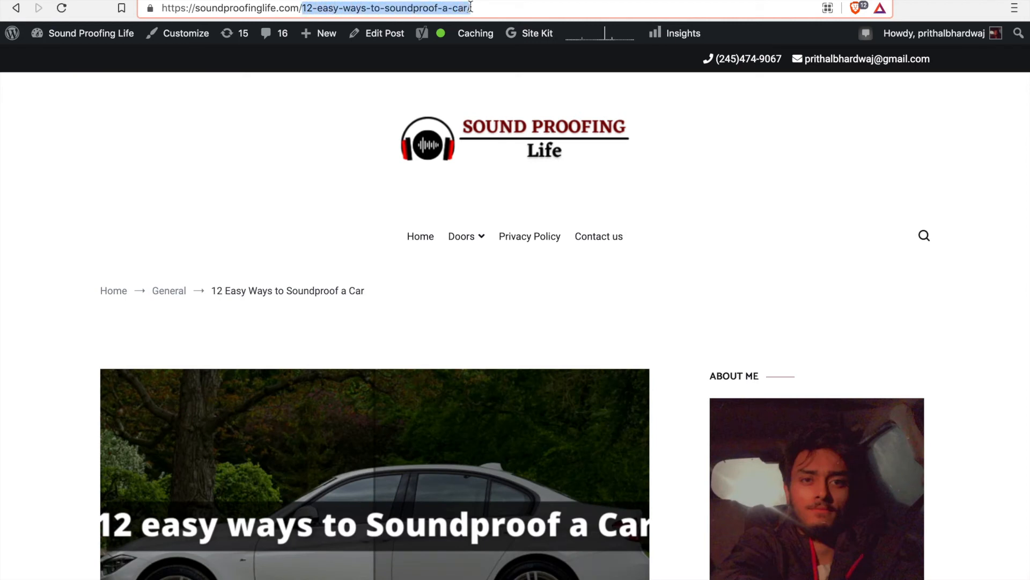
{"action": "scroll", "coordinate": [220, 333], "scroll_direction": "down", "scroll_amount": 5}
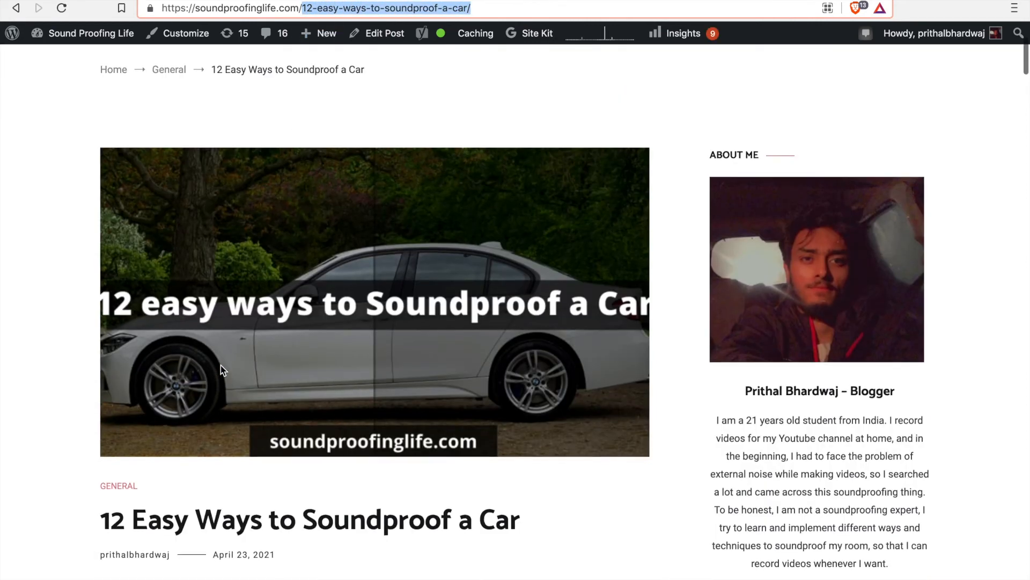
{"action": "scroll", "coordinate": [319, 526], "scroll_direction": "up", "scroll_amount": 5}
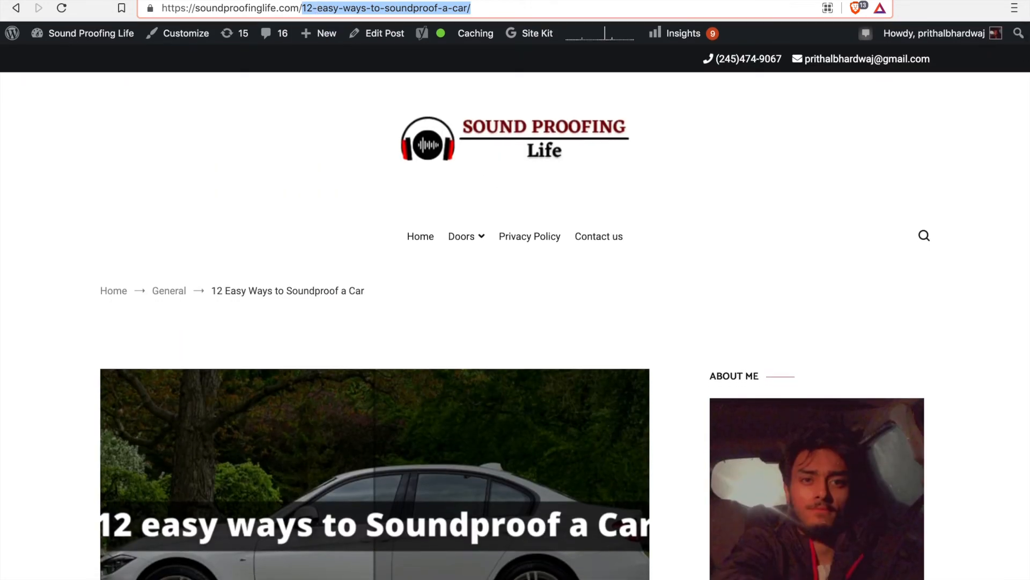
Step: Review the common permalink structures in the Permalink Settings, including the day and name, month and name, and custom structure options
{"action": "left_click", "coordinate": [917, 0]}
{"action": "scroll", "coordinate": [432, 412], "scroll_direction": "down", "scroll_amount": 8}
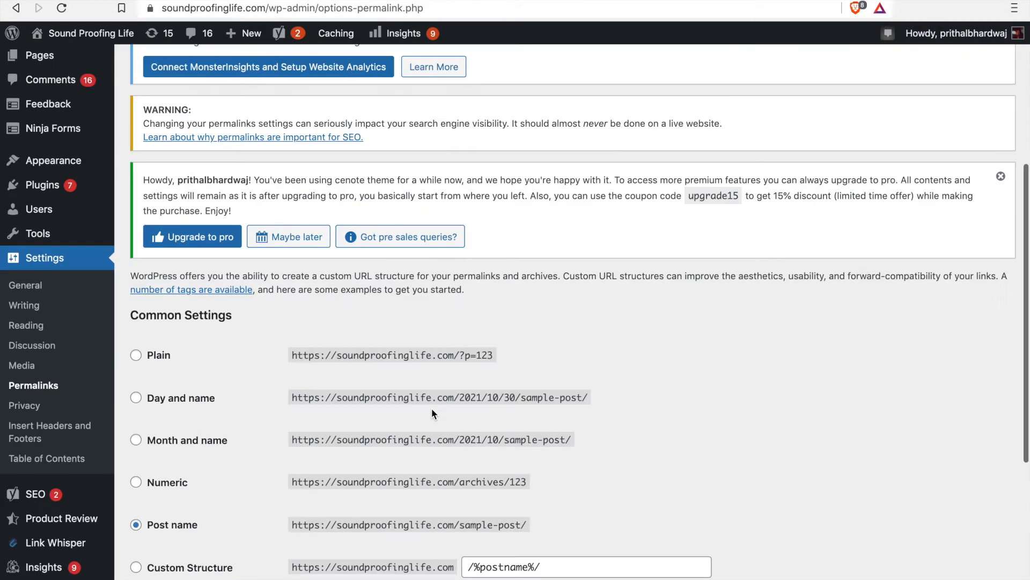
{"action": "scroll", "coordinate": [433, 414], "scroll_direction": "up", "scroll_amount": 1}
{"action": "left_click_drag", "start_coordinate": [589, 233], "coordinate": [292, 234]}
{"action": "left_click_drag", "start_coordinate": [572, 275], "coordinate": [291, 276]}
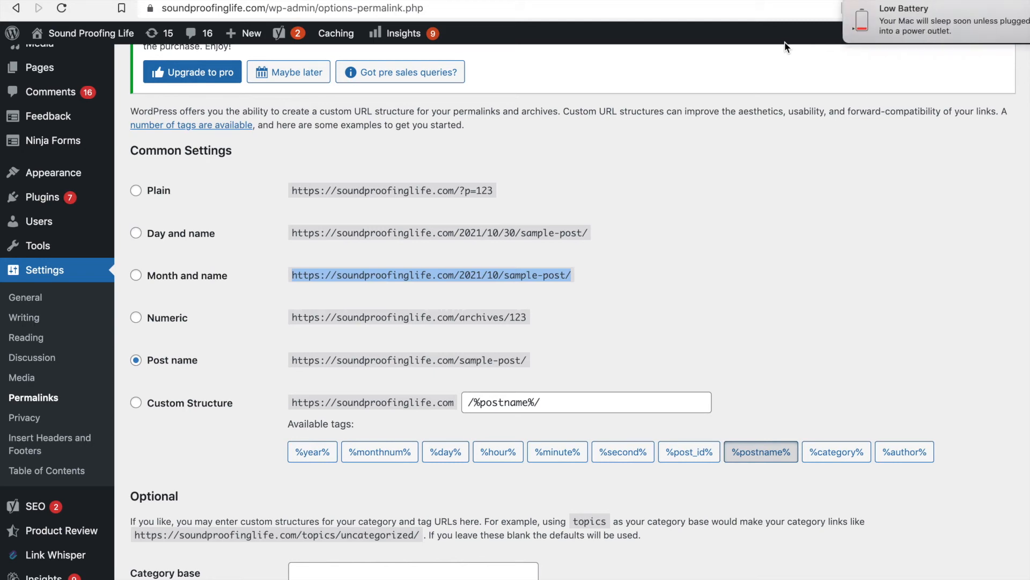
{"action": "scroll", "coordinate": [784, 43], "scroll_direction": "up", "scroll_amount": 8}
{"action": "scroll", "coordinate": [670, 191], "scroll_direction": "down", "scroll_amount": 3}
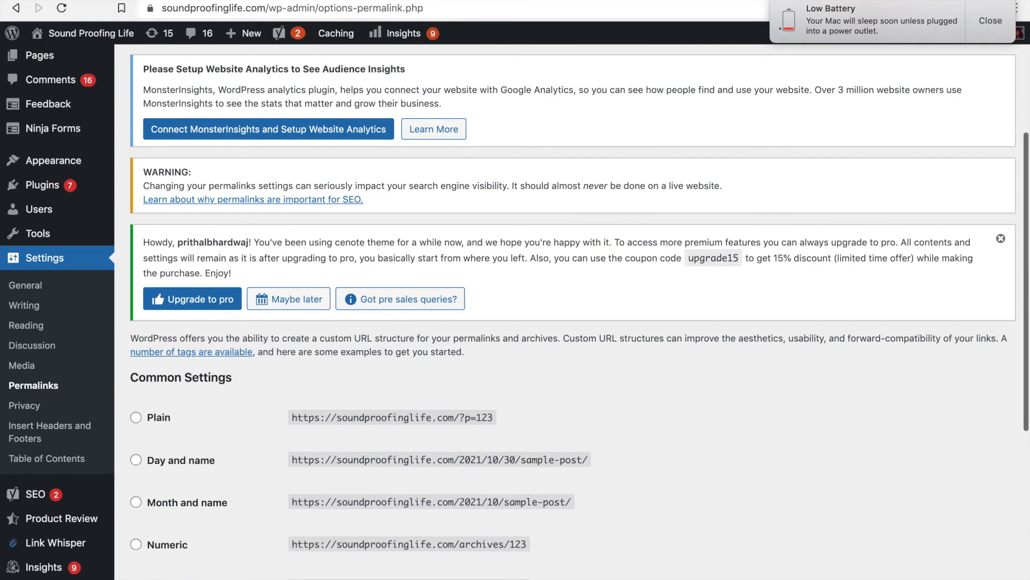
{"action": "left_click", "coordinate": [991, 21]}
{"action": "scroll", "coordinate": [751, 283], "scroll_direction": "down", "scroll_amount": 8}
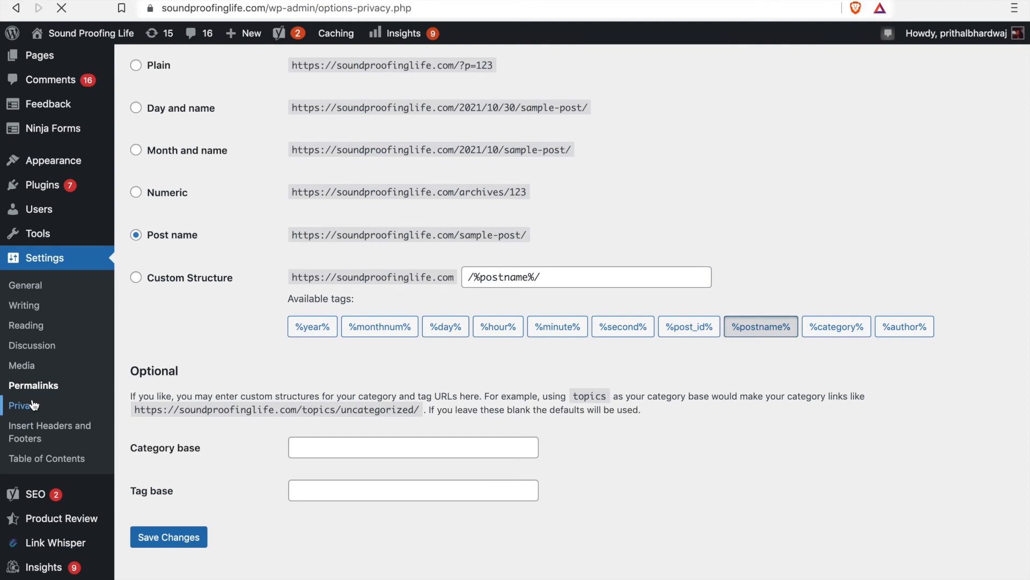
Step: Set the existing "Privacy Policy" page as the site's privacy policy page in the Privacy Settings
{"action": "scroll", "coordinate": [235, 529], "scroll_direction": "down", "scroll_amount": 4}
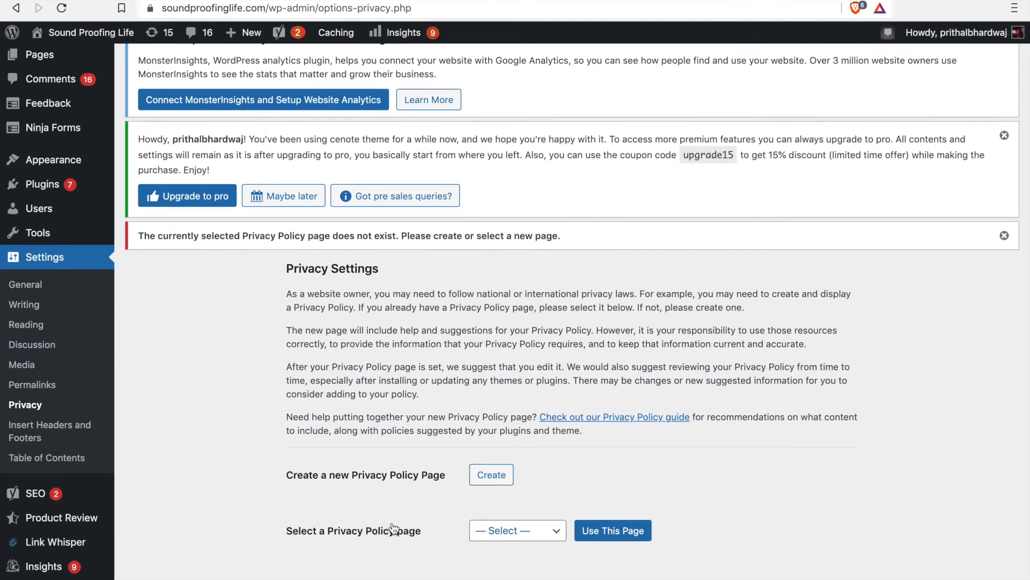
{"action": "left_click", "coordinate": [519, 530]}
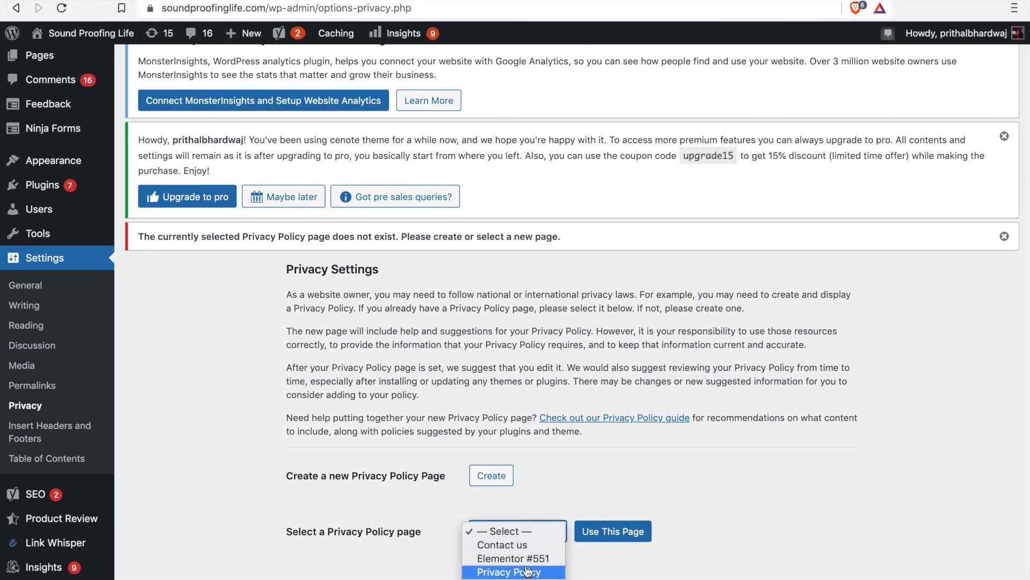
{"action": "left_click", "coordinate": [668, 569]}
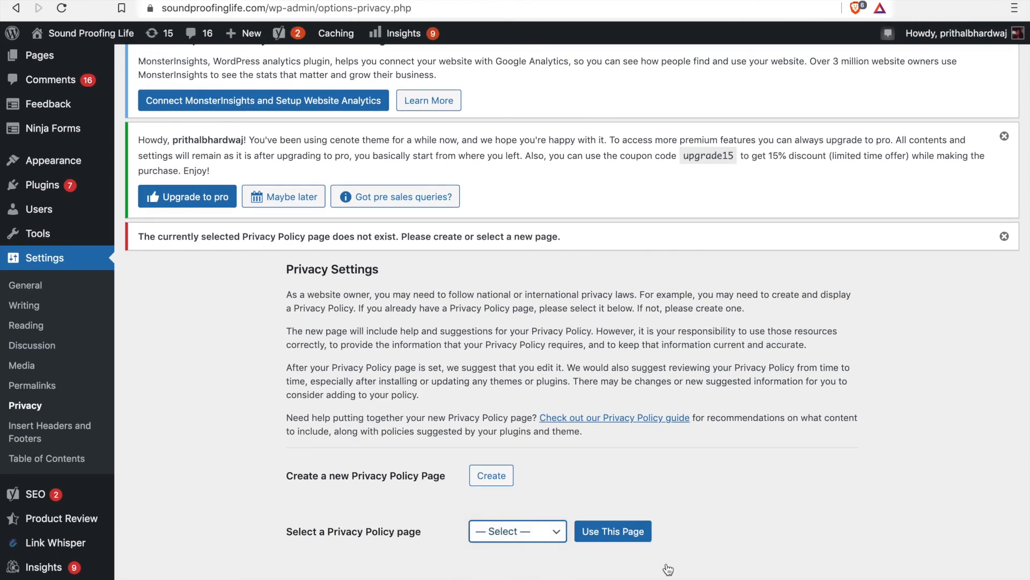
{"action": "left_click", "coordinate": [528, 531]}
{"action": "left_click", "coordinate": [508, 572]}
{"action": "left_click", "coordinate": [613, 540]}
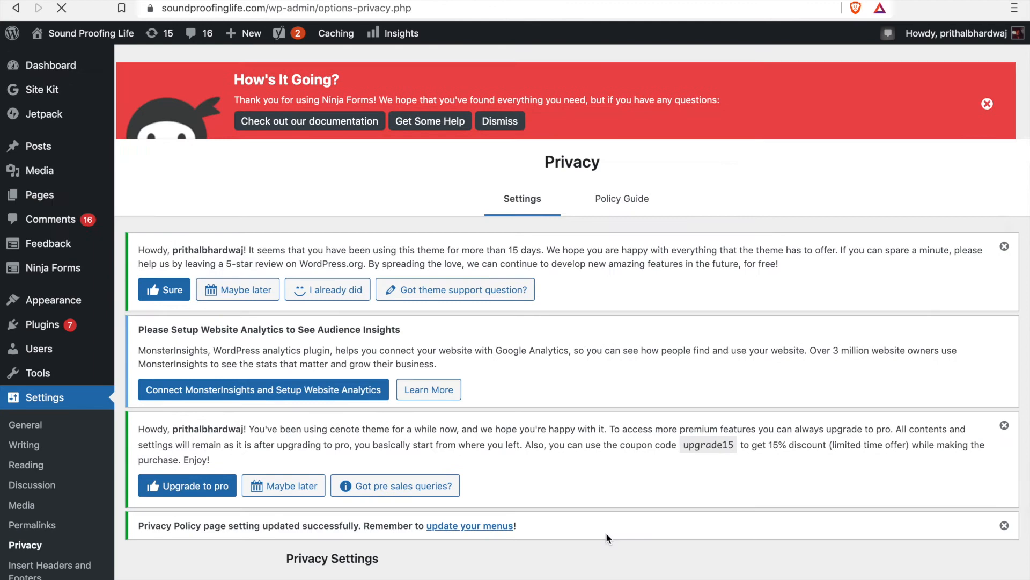
{"action": "scroll", "coordinate": [255, 410], "scroll_direction": "down", "scroll_amount": 5}
{"action": "scroll", "coordinate": [255, 407], "scroll_direction": "down", "scroll_amount": 1}
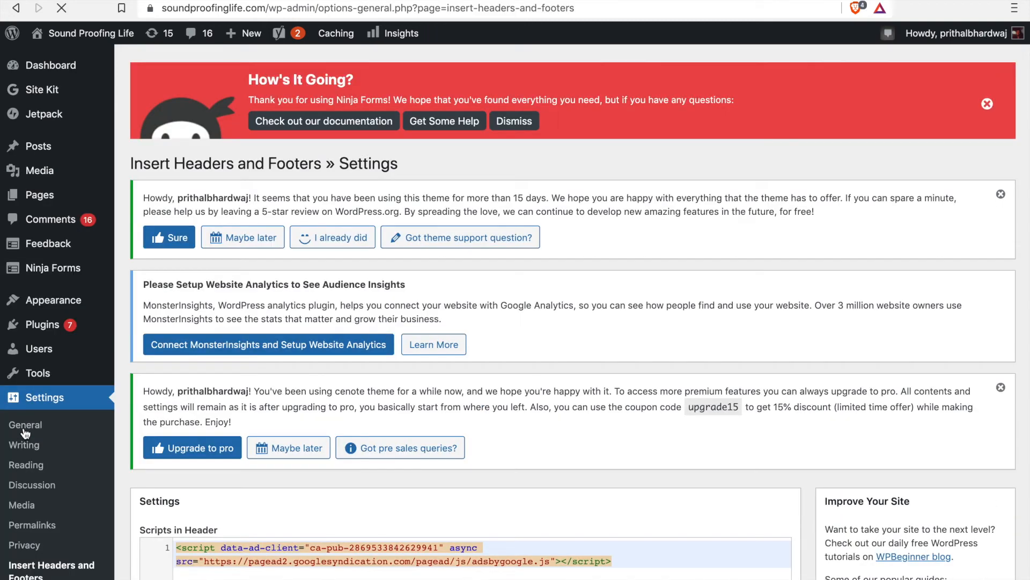
Step: Examine the Insert Headers and Footers settings, highlighting the AdSense script in the header scripts field
{"action": "scroll", "coordinate": [272, 498], "scroll_direction": "down", "scroll_amount": 5}
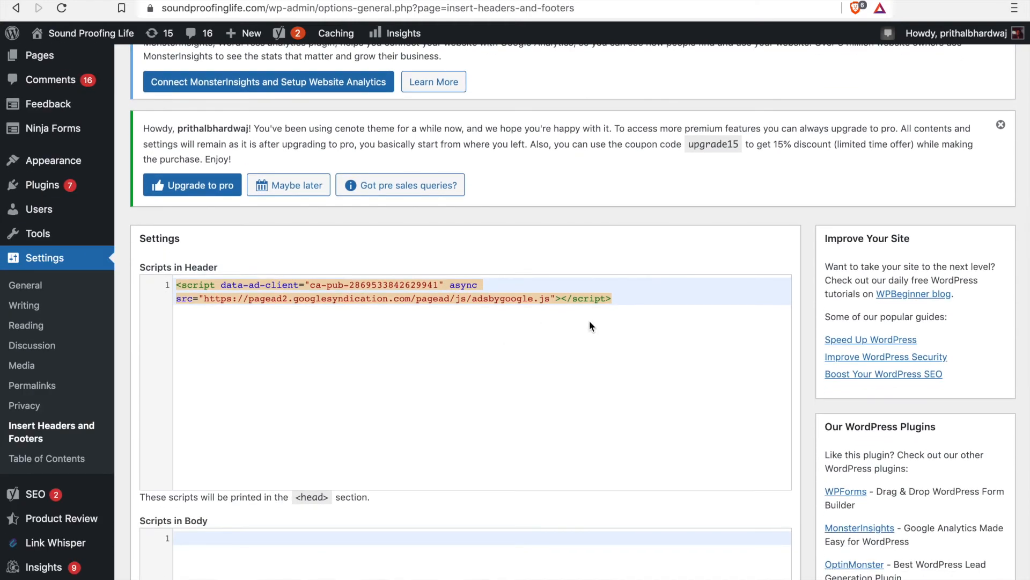
{"action": "left_click_drag", "start_coordinate": [690, 299], "coordinate": [127, 285]}
{"action": "left_click", "coordinate": [255, 343]}
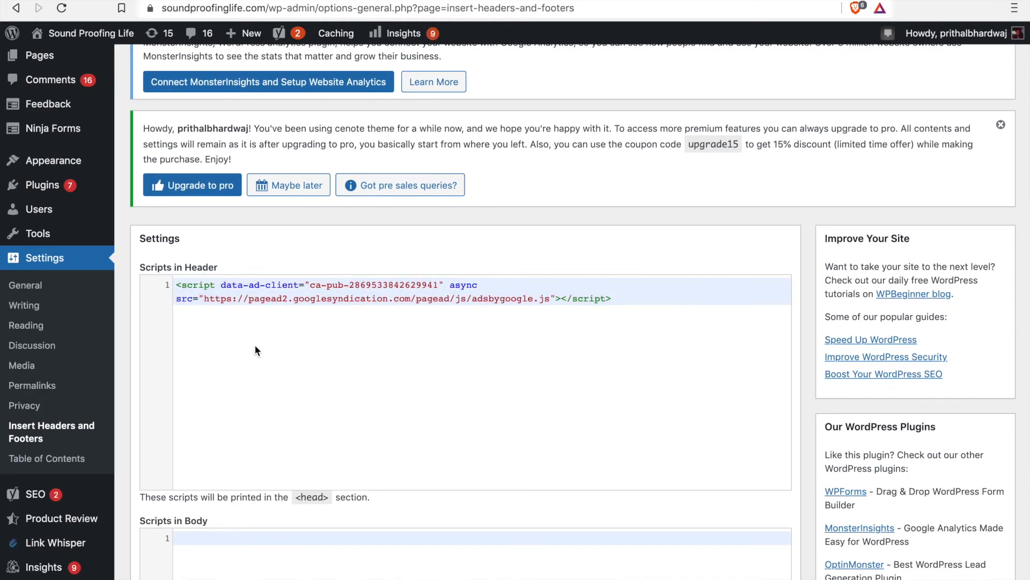
{"action": "scroll", "coordinate": [239, 357], "scroll_direction": "down", "scroll_amount": 1}
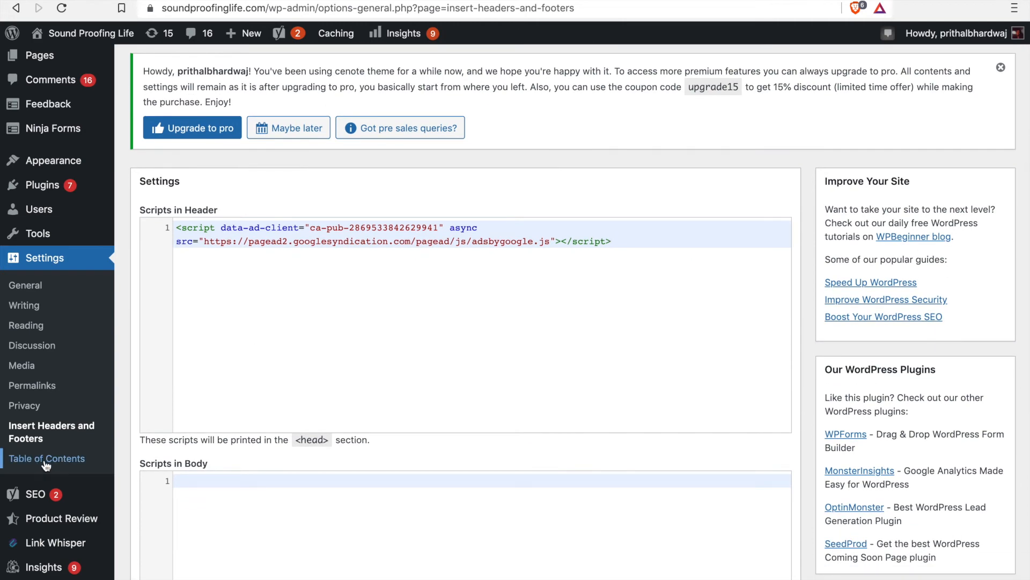
Step: Go back to the live blog's homepage and open the post "13 Types of Door Sweeps (How to Choose?)"
{"action": "key", "text": "ctrl+Tab"}
{"action": "scroll", "coordinate": [521, 372], "scroll_direction": "up", "scroll_amount": 1}
{"action": "scroll", "coordinate": [520, 372], "scroll_direction": "down", "scroll_amount": 10}
{"action": "scroll", "coordinate": [329, 307], "scroll_direction": "down", "scroll_amount": 8}
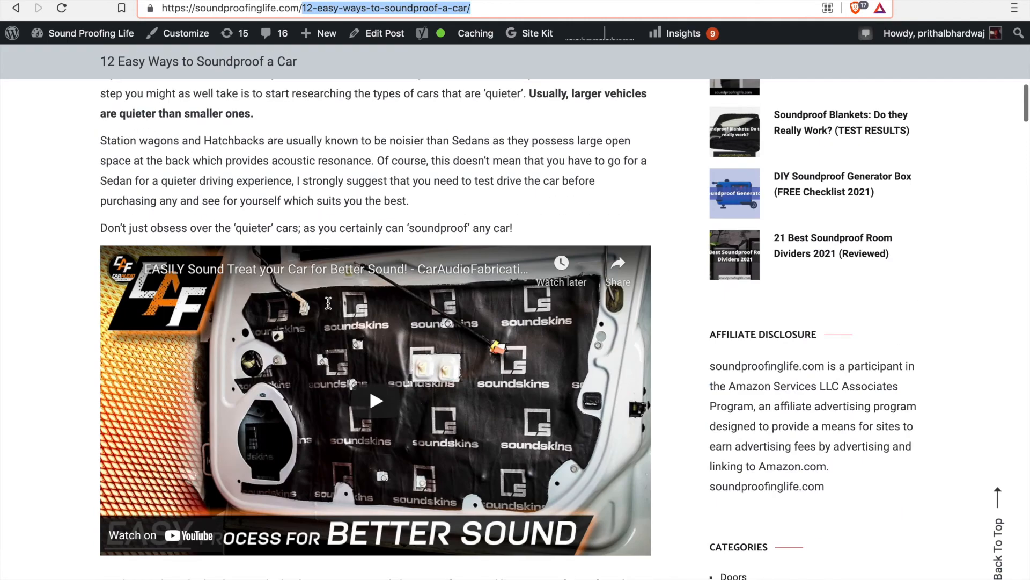
{"action": "scroll", "coordinate": [329, 303], "scroll_direction": "left", "scroll_amount": 5}
{"action": "scroll", "coordinate": [328, 303], "scroll_direction": "up", "scroll_amount": 20}
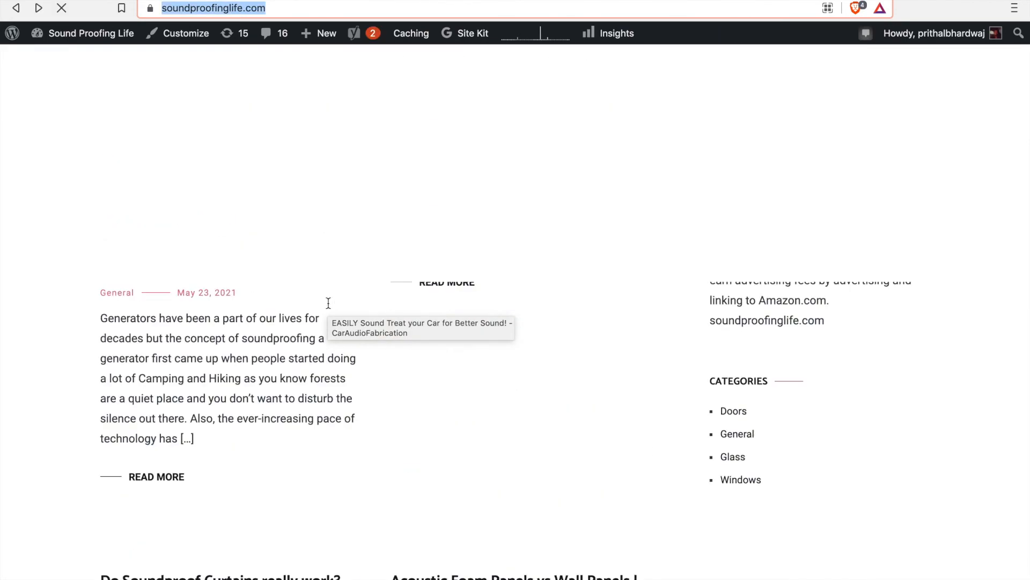
{"action": "scroll", "coordinate": [328, 303], "scroll_direction": "down", "scroll_amount": 10}
{"action": "scroll", "coordinate": [309, 303], "scroll_direction": "up", "scroll_amount": 1}
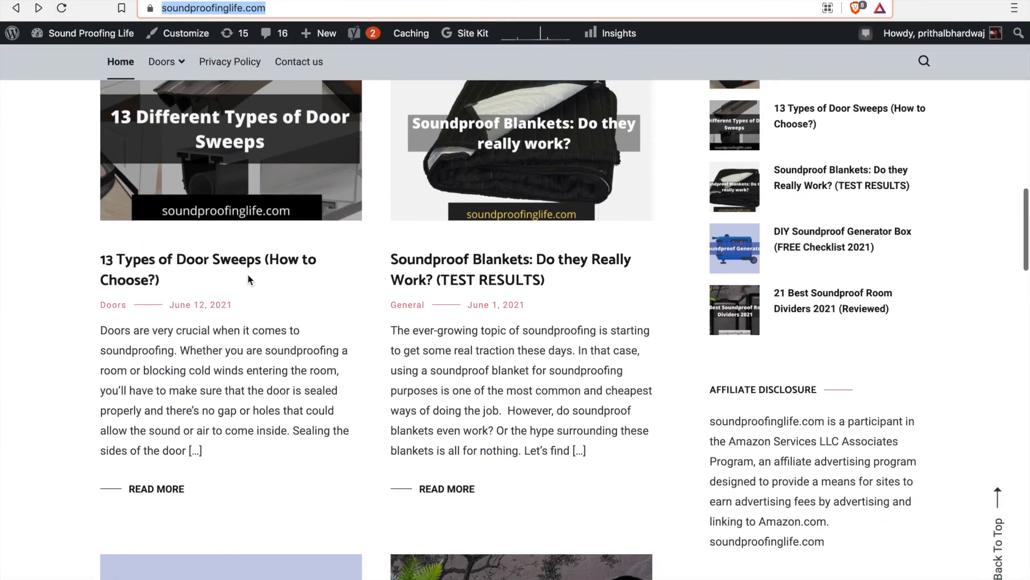
{"action": "left_click", "coordinate": [246, 269]}
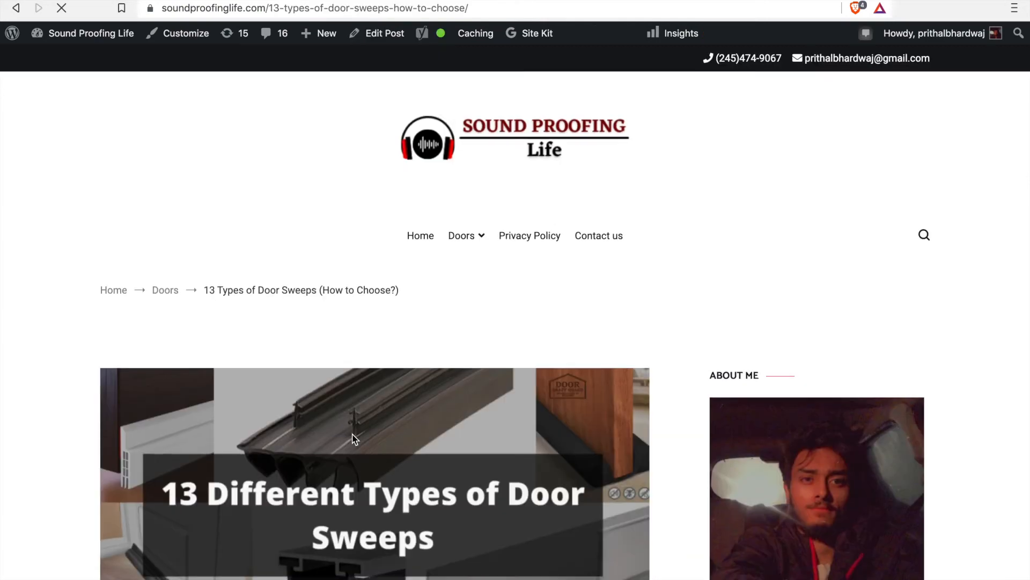
Step: Examine the door sweeps post's table of contents and follow its "9. Drip Cap Door Bottom" entry
{"action": "scroll", "coordinate": [352, 436], "scroll_direction": "down", "scroll_amount": 10}
{"action": "scroll", "coordinate": [352, 433], "scroll_direction": "down", "scroll_amount": 5}
{"action": "left_click_drag", "start_coordinate": [107, 132], "coordinate": [190, 418]}
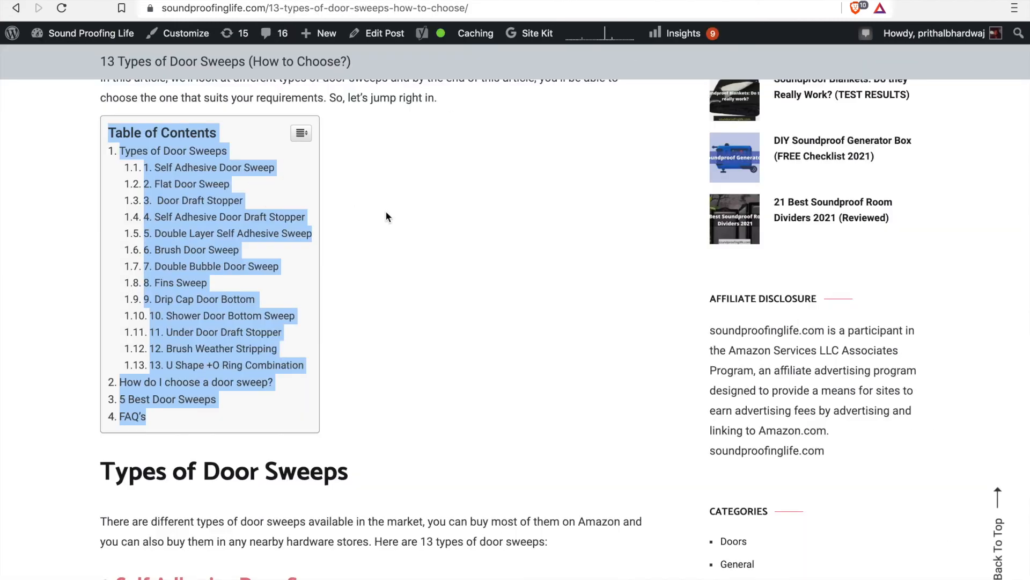
{"action": "left_click", "coordinate": [387, 216]}
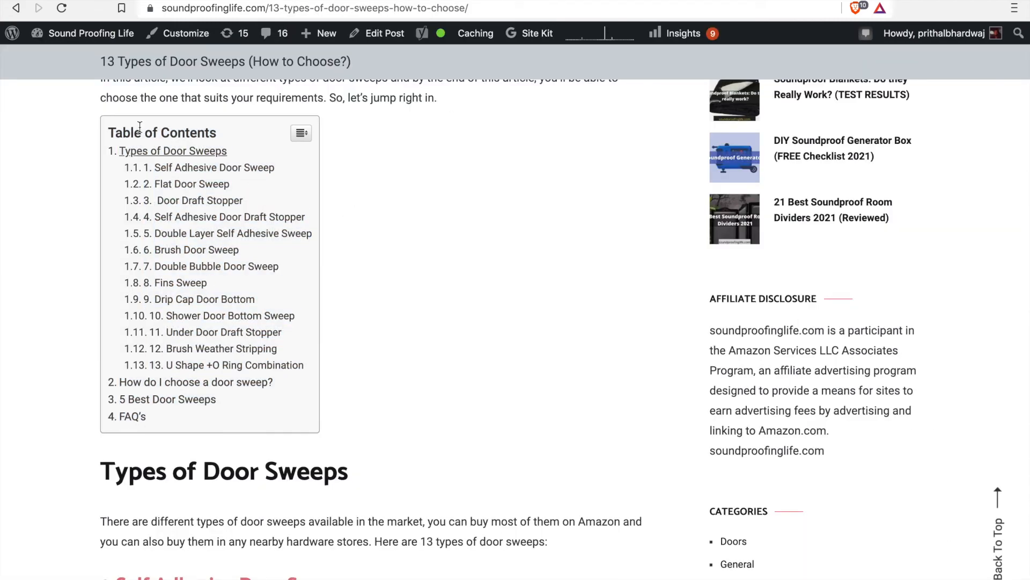
{"action": "left_click", "coordinate": [212, 301]}
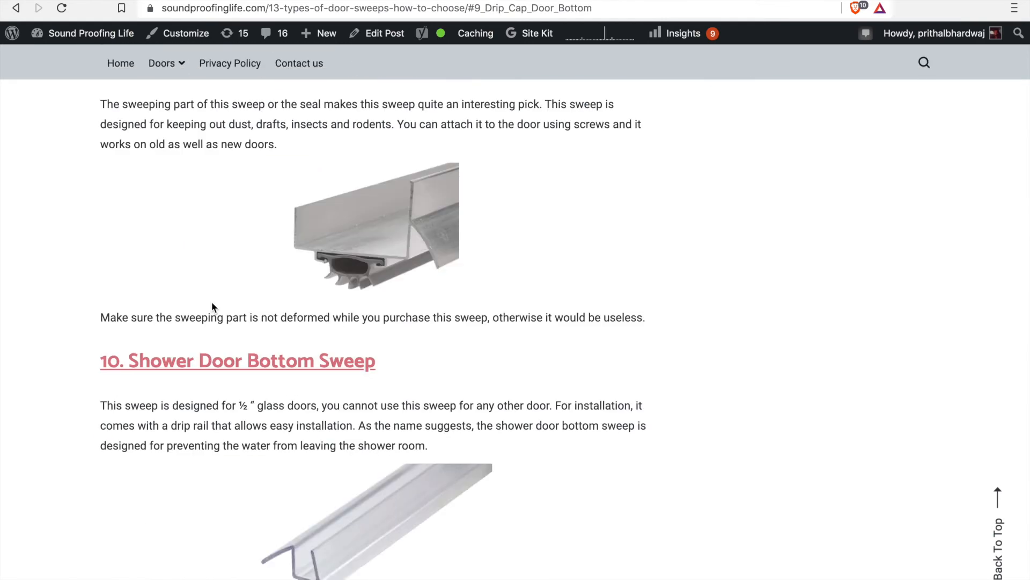
{"action": "scroll", "coordinate": [212, 301], "scroll_direction": "up", "scroll_amount": 20}
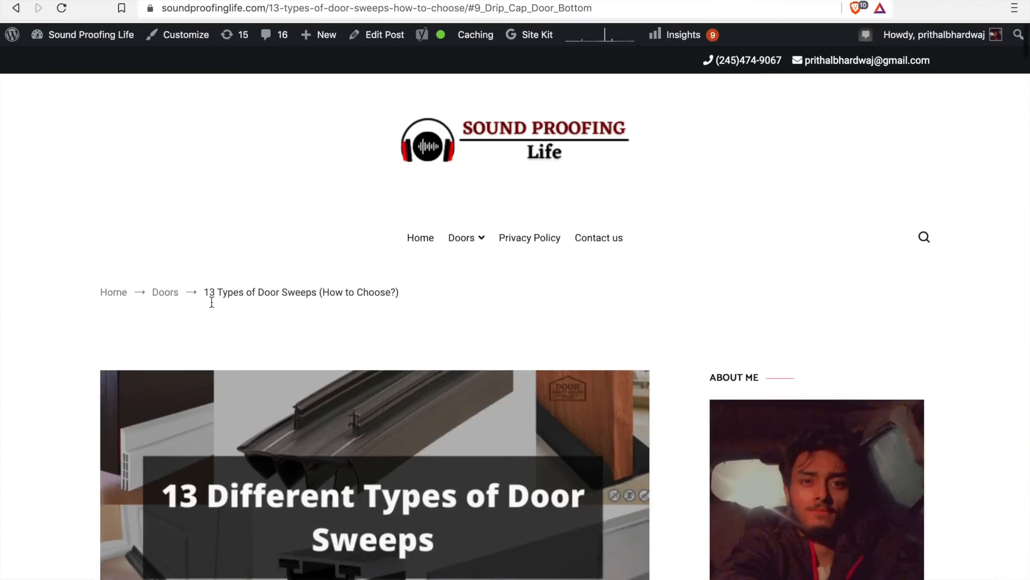
{"action": "scroll", "coordinate": [212, 301], "scroll_direction": "down", "scroll_amount": 10}
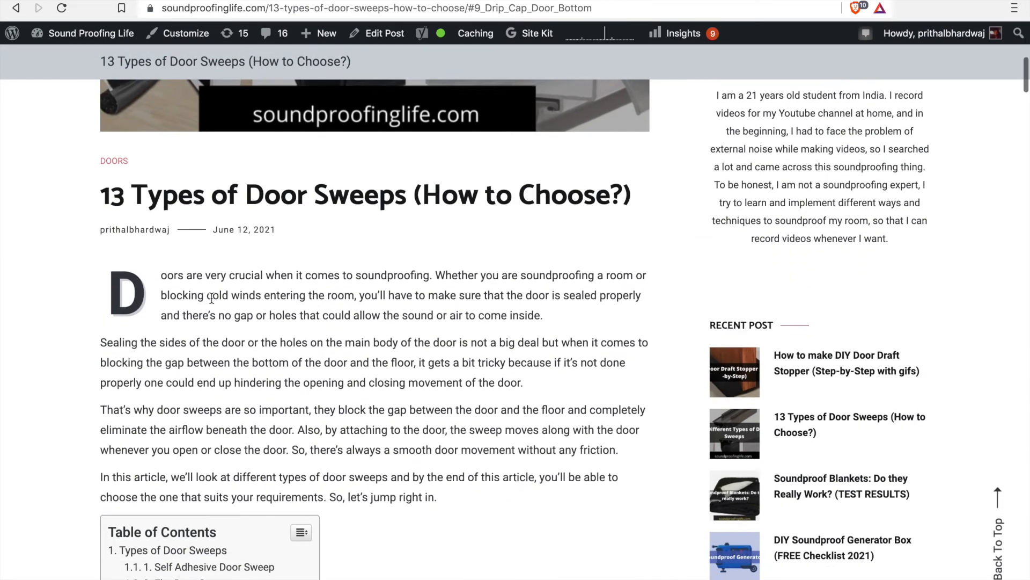
{"action": "scroll", "coordinate": [184, 363], "scroll_direction": "down", "scroll_amount": 5}
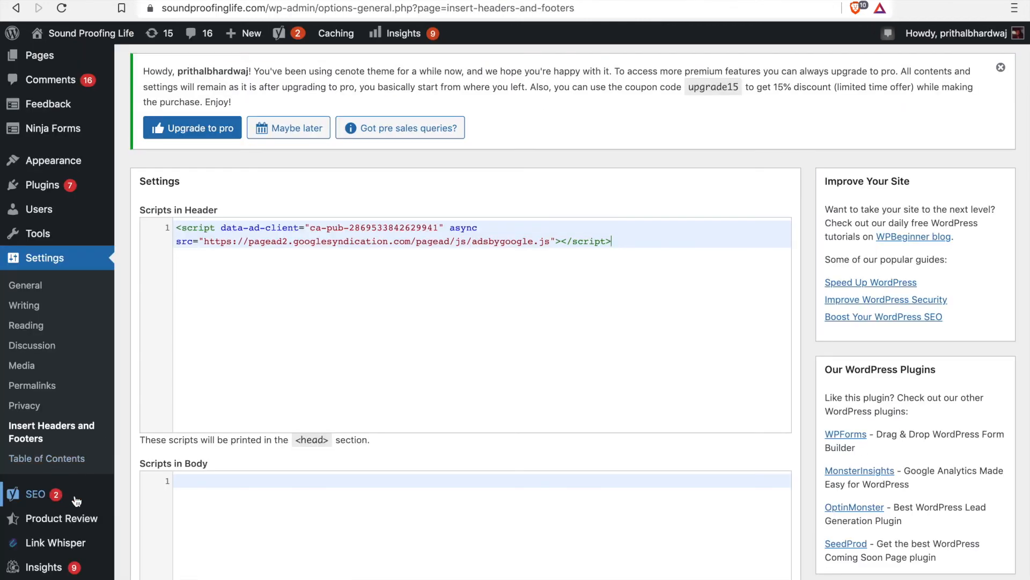
Step: Visit the Yoast SEO General page and open the post "How to make DIY Door Draft Stopper (Step-by-Step with gifs)" in the editor
{"action": "mouse_move", "coordinate": [50, 504]}
{"action": "left_click", "coordinate": [31, 495]}
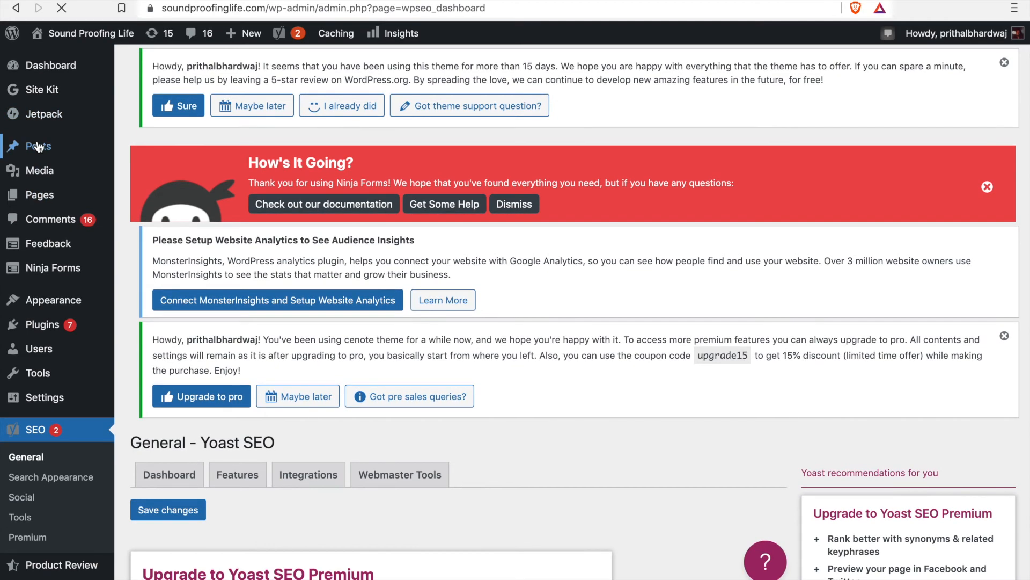
{"action": "left_click", "coordinate": [151, 146]}
{"action": "scroll", "coordinate": [249, 373], "scroll_direction": "down", "scroll_amount": 5}
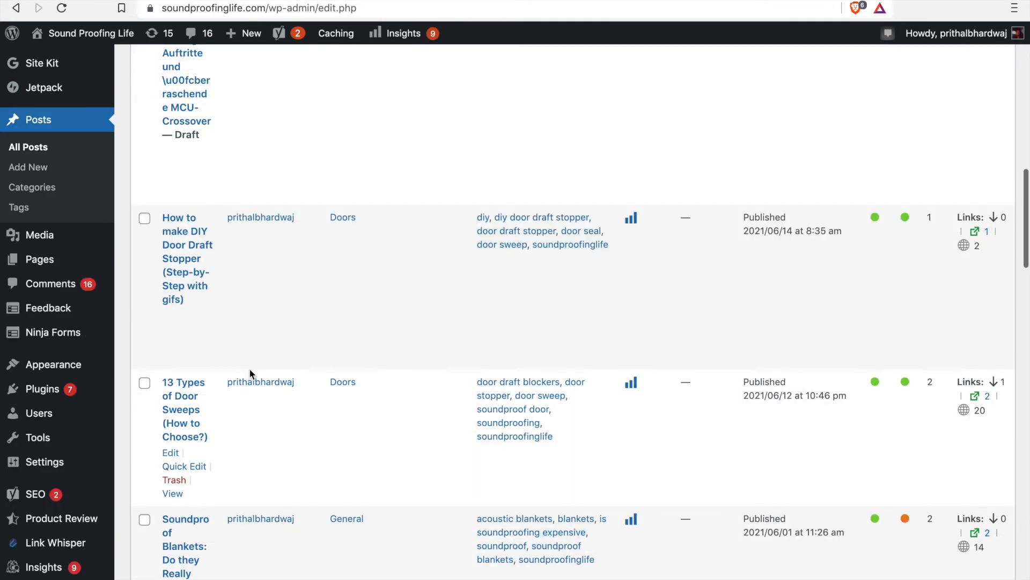
{"action": "left_click", "coordinate": [188, 248]}
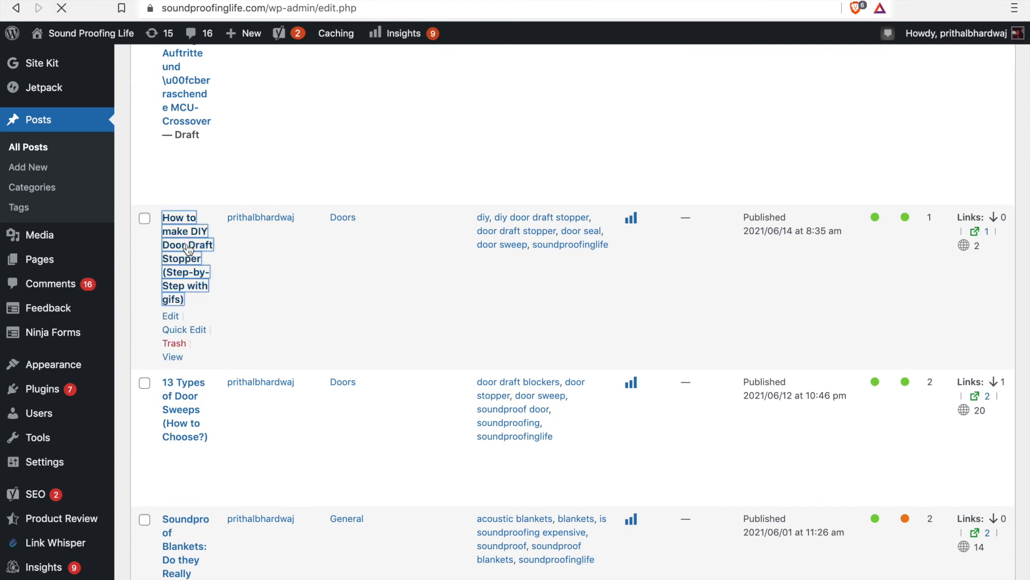
{"action": "scroll", "coordinate": [316, 323], "scroll_direction": "up", "scroll_amount": 11}
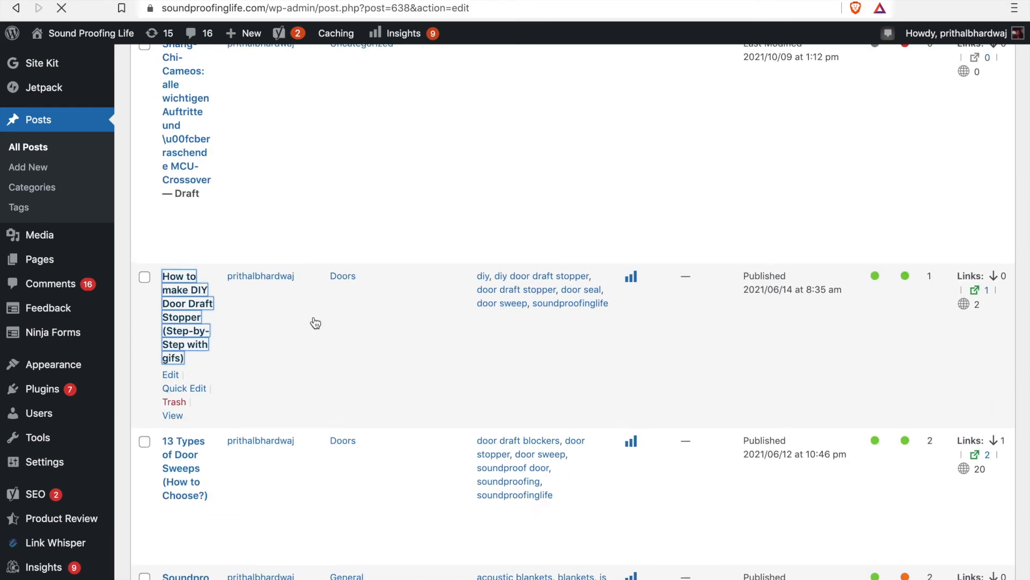
{"action": "scroll", "coordinate": [315, 322], "scroll_direction": "down", "scroll_amount": 4}
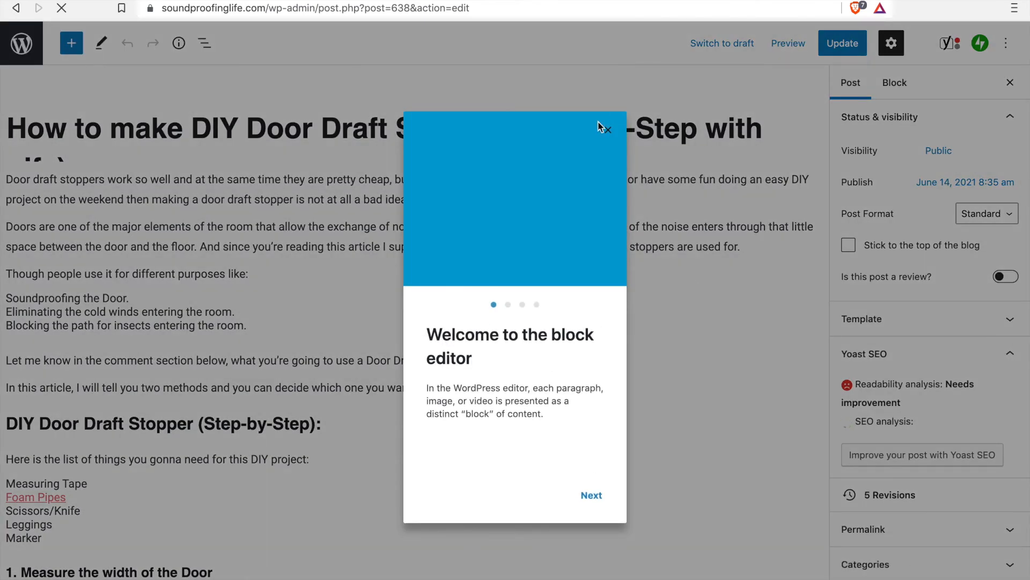
Step: Dismiss the block editor welcome guide and expand the post's Yoast SEO analysis for the keyphrase "DIY door draft stopper"
{"action": "left_click", "coordinate": [607, 130]}
{"action": "scroll", "coordinate": [562, 414], "scroll_direction": "down", "scroll_amount": 3}
{"action": "scroll", "coordinate": [564, 415], "scroll_direction": "down", "scroll_amount": 15}
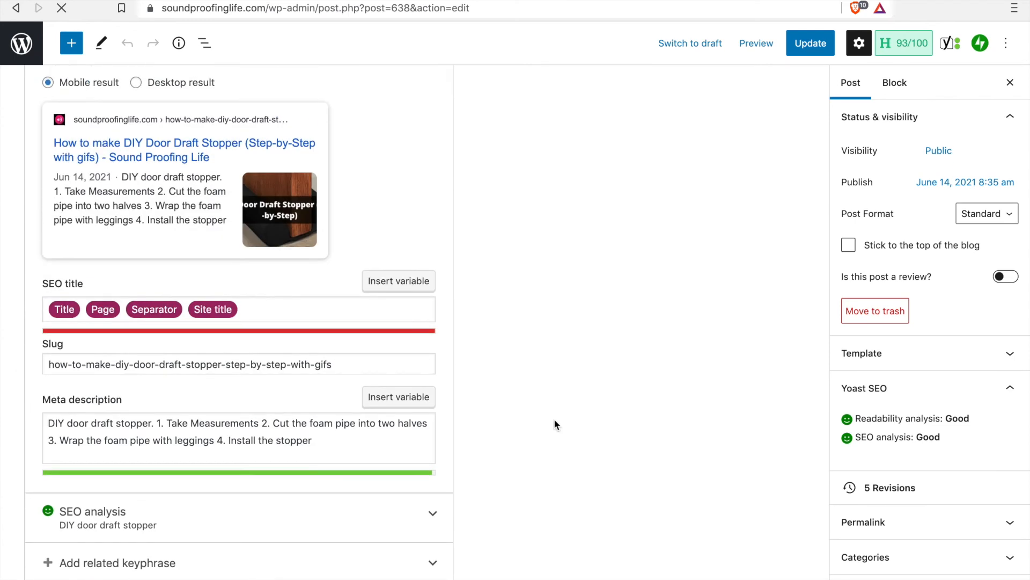
{"action": "left_click", "coordinate": [134, 522]}
{"action": "scroll", "coordinate": [134, 521], "scroll_direction": "down", "scroll_amount": 2}
{"action": "left_click", "coordinate": [183, 408]}
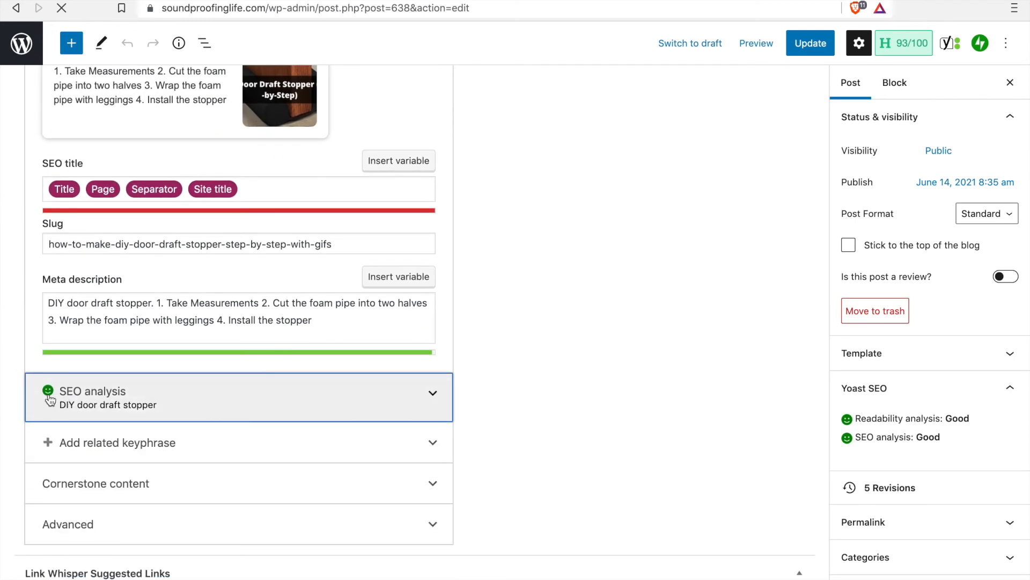
{"action": "scroll", "coordinate": [48, 399], "scroll_direction": "down", "scroll_amount": 2}
{"action": "left_click", "coordinate": [424, 332]}
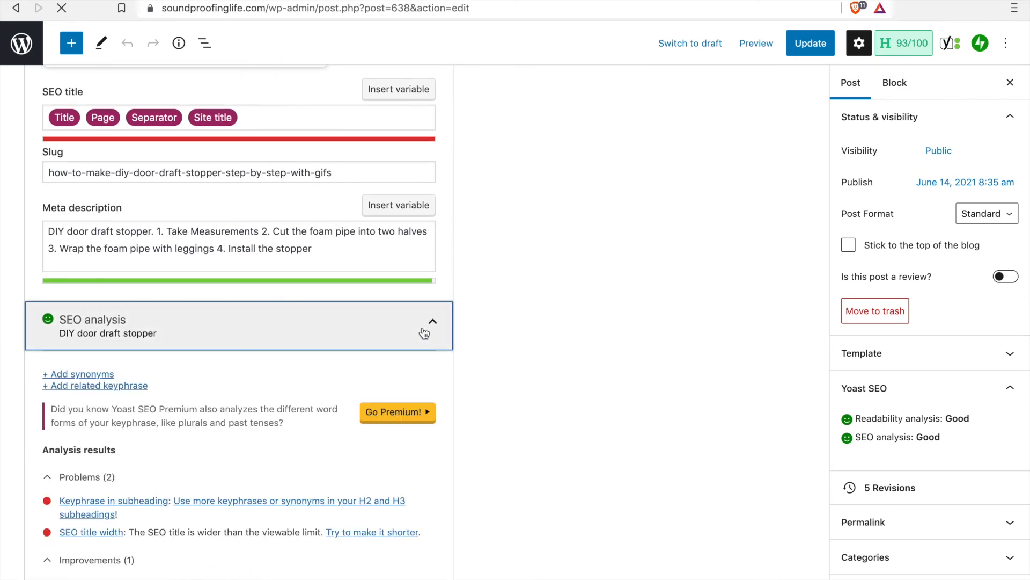
Step: Examine the post's SEO analysis results, including problems, improvements and good results, and its readability rating in the Yoast SEO summary
{"action": "scroll", "coordinate": [207, 437], "scroll_direction": "down", "scroll_amount": 6}
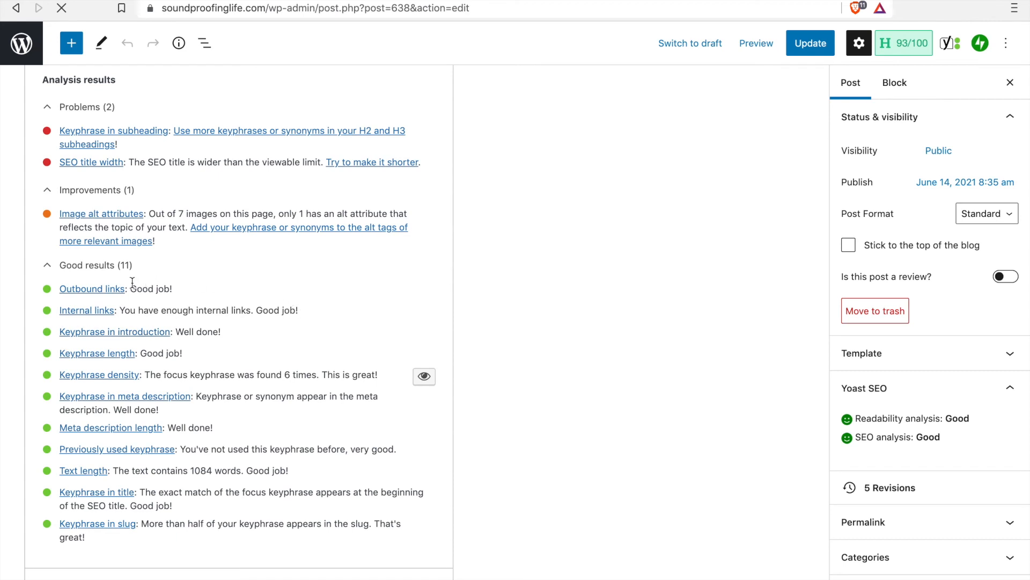
{"action": "scroll", "coordinate": [141, 302], "scroll_direction": "down", "scroll_amount": 1}
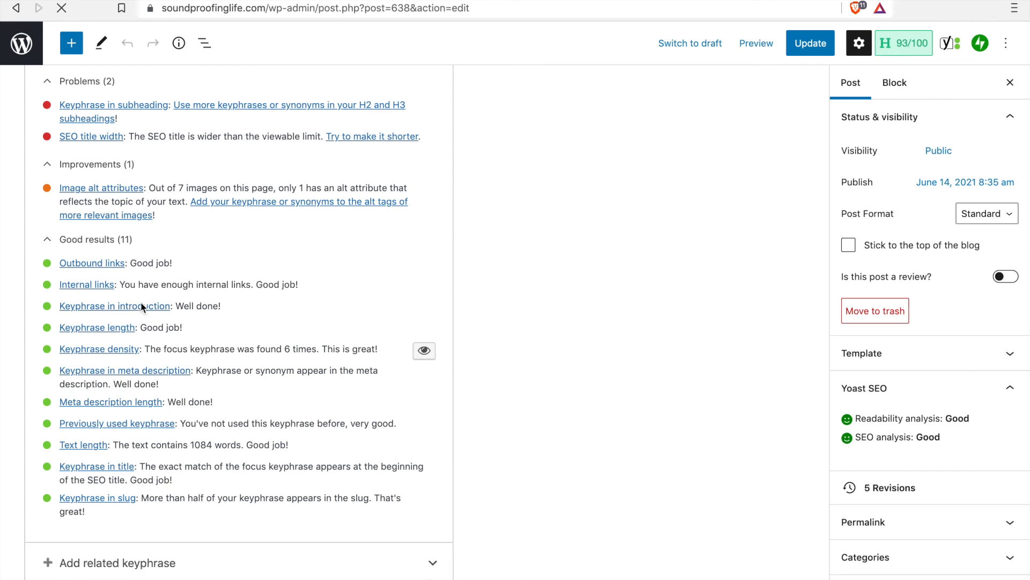
{"action": "scroll", "coordinate": [108, 108], "scroll_direction": "up", "scroll_amount": 3}
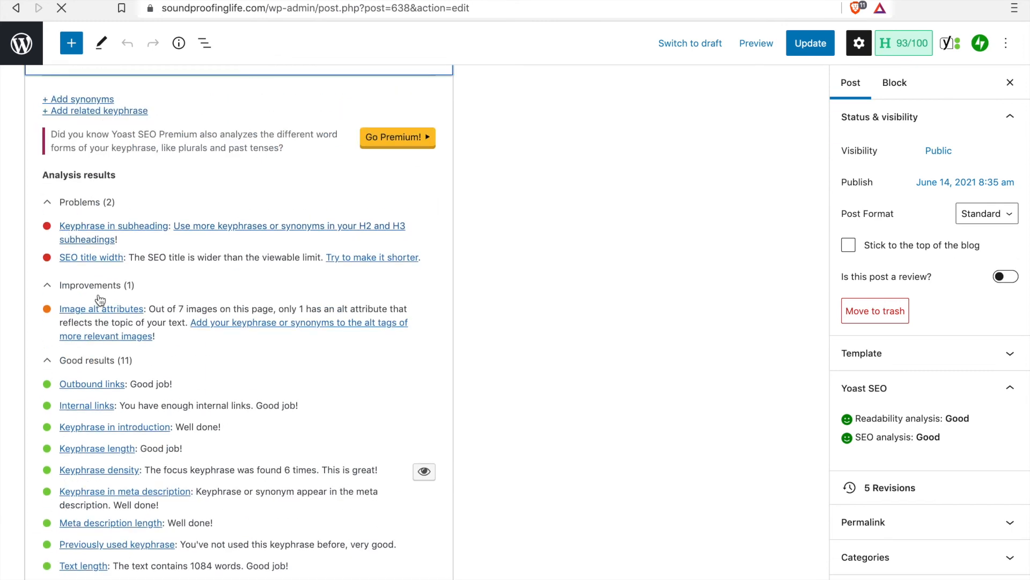
{"action": "scroll", "coordinate": [99, 299], "scroll_direction": "up", "scroll_amount": 1}
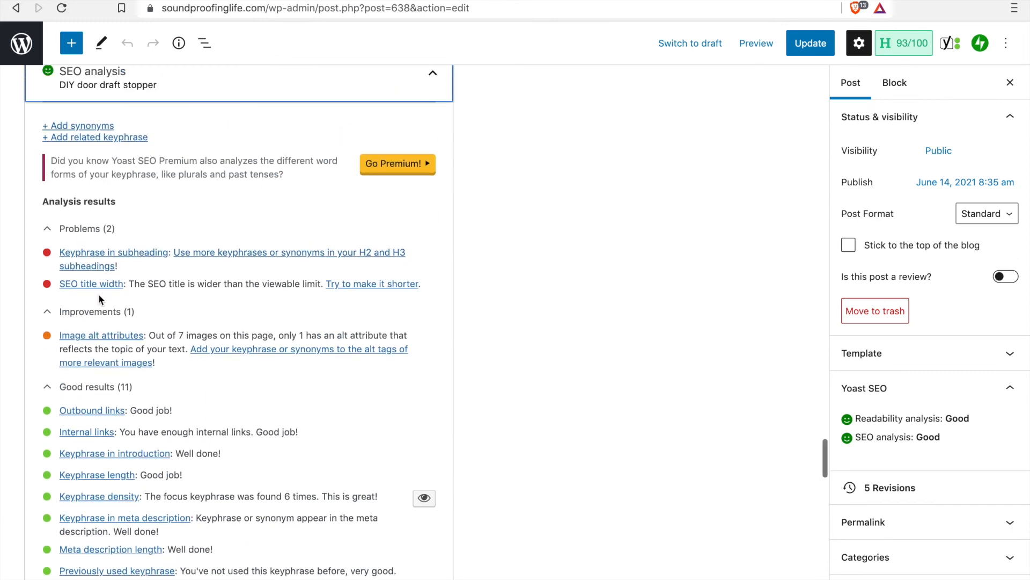
{"action": "scroll", "coordinate": [98, 294], "scroll_direction": "up", "scroll_amount": 8}
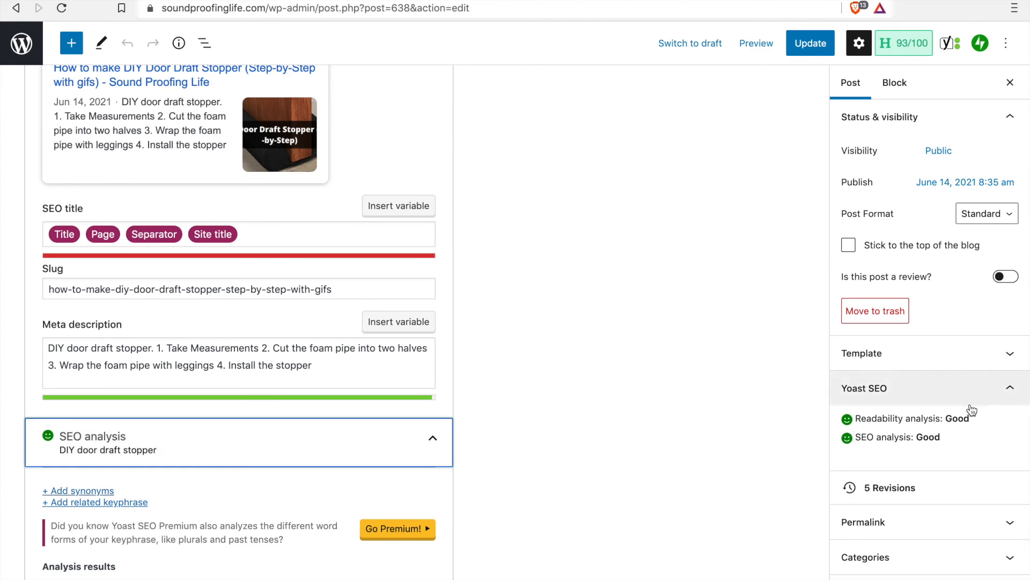
{"action": "left_click_drag", "start_coordinate": [979, 416], "coordinate": [911, 417]}
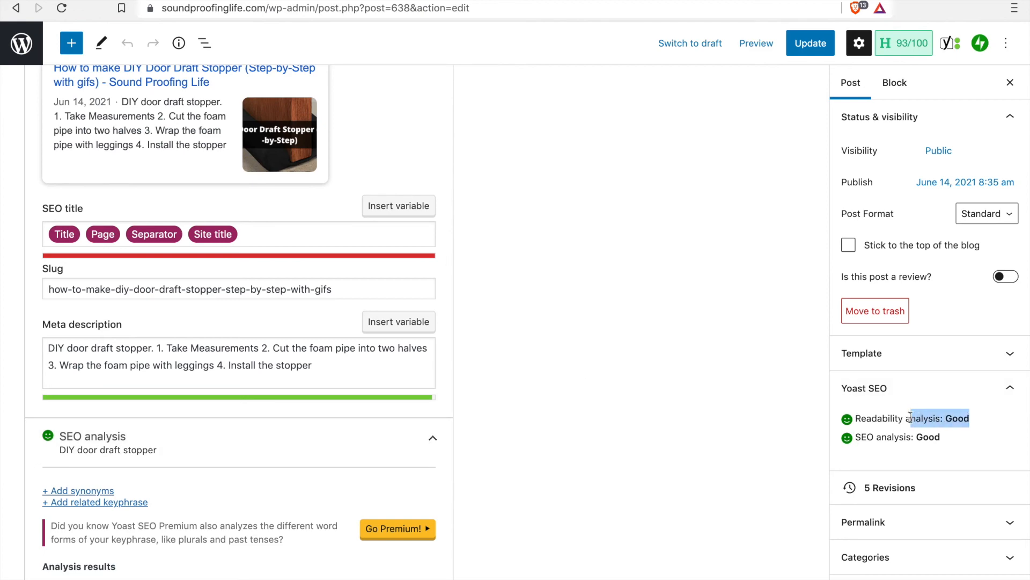
{"action": "scroll", "coordinate": [641, 414], "scroll_direction": "down", "scroll_amount": 7}
{"action": "scroll", "coordinate": [641, 414], "scroll_direction": "up", "scroll_amount": 3}
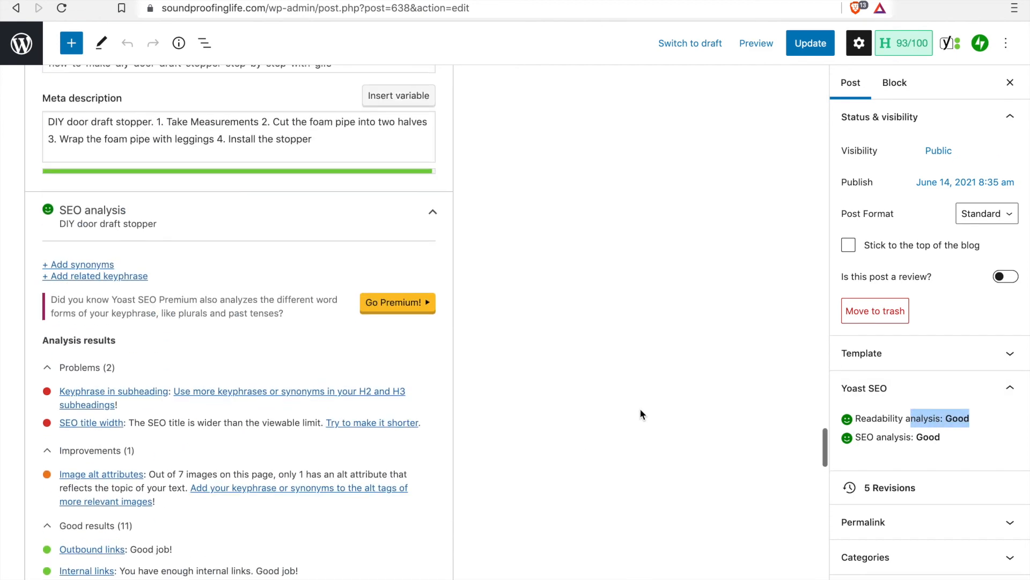
Step: Collapse the SEO analysis and review the post's meta description, slug, Google preview and focus keyphrase
{"action": "left_click", "coordinate": [428, 210]}
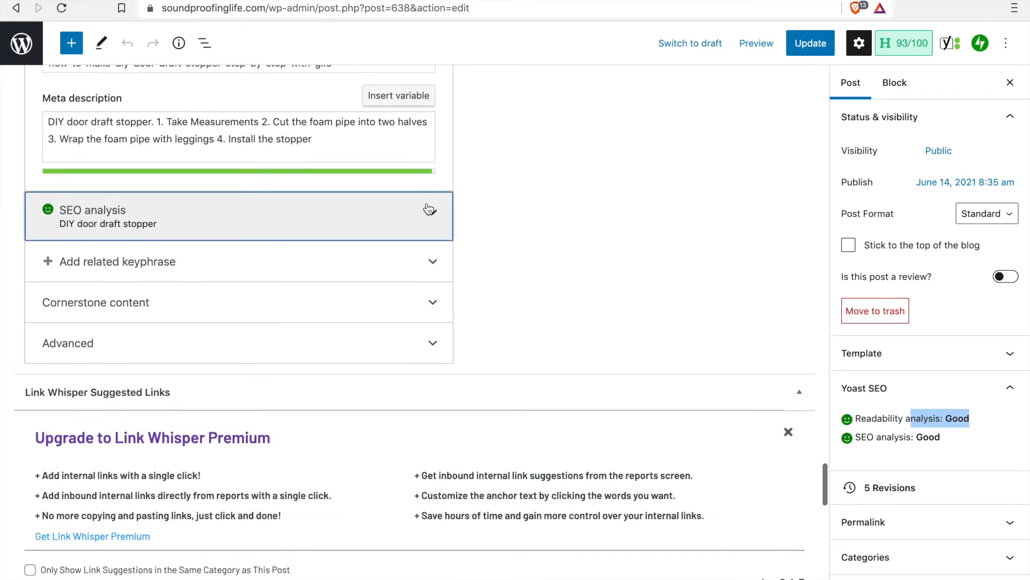
{"action": "scroll", "coordinate": [424, 211], "scroll_direction": "up", "scroll_amount": 1}
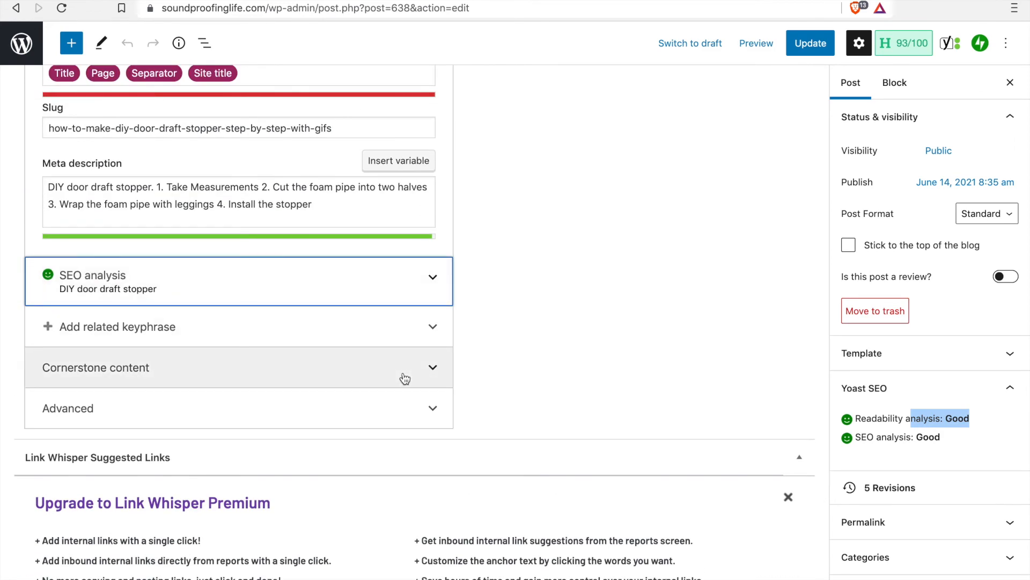
{"action": "scroll", "coordinate": [405, 379], "scroll_direction": "up", "scroll_amount": 7}
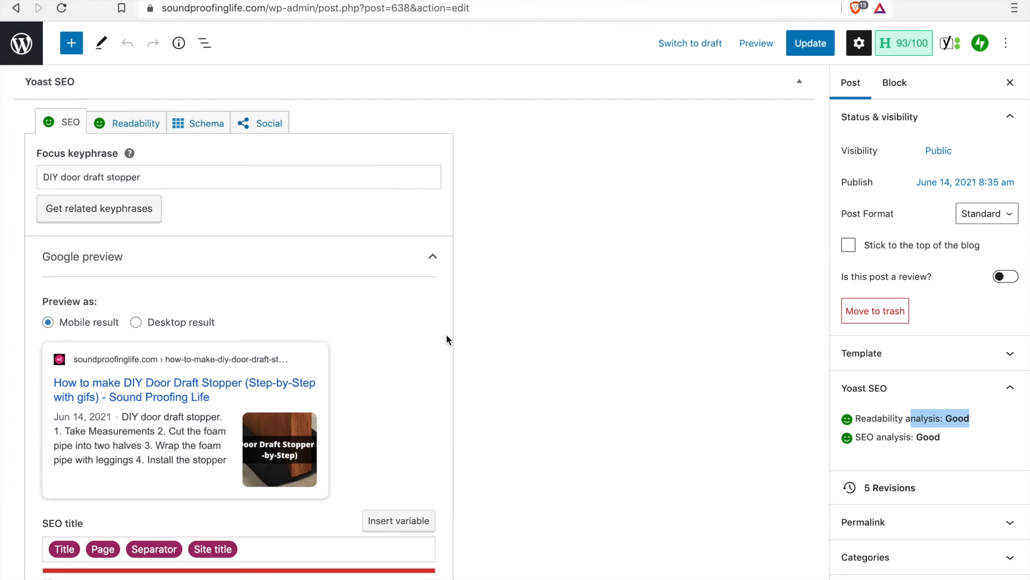
{"action": "scroll", "coordinate": [446, 339], "scroll_direction": "up", "scroll_amount": 10}
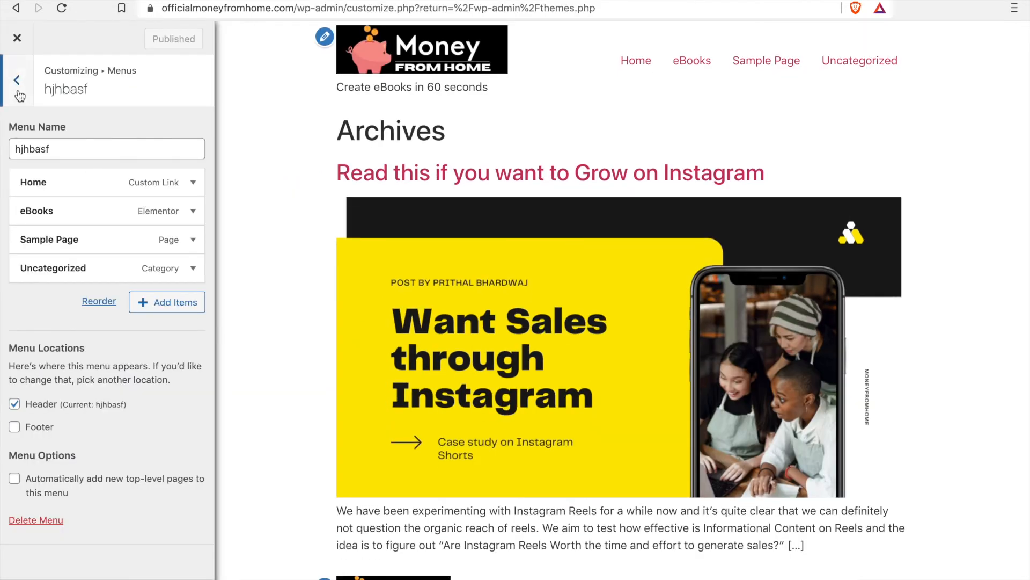
Step: Return to the eBooks site's Customizer, leave its menu settings, close the Customizer and reveal the dashboard's Settings options
{"action": "left_click", "coordinate": [20, 90]}
{"action": "left_click", "coordinate": [21, 91]}
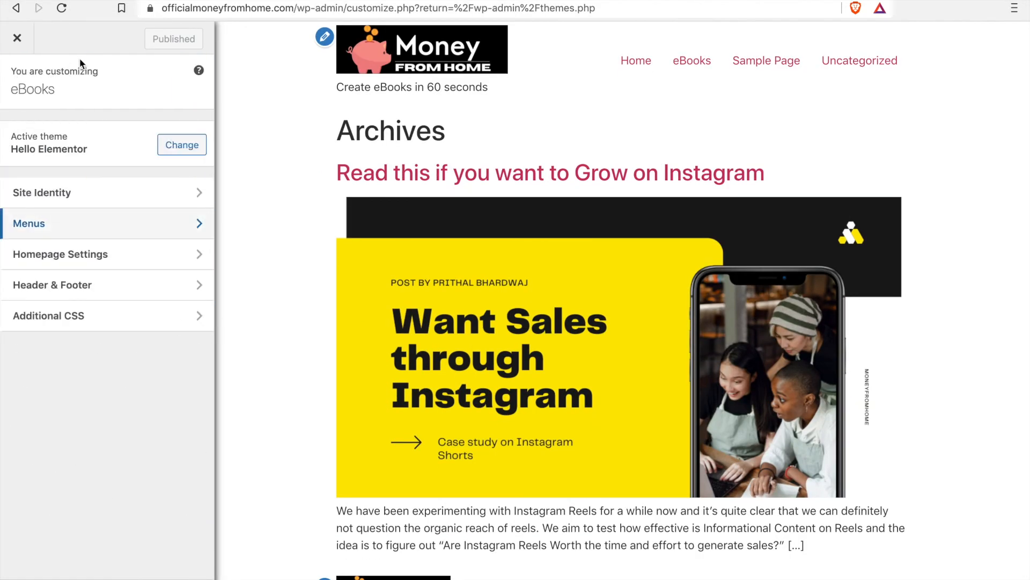
{"action": "left_click", "coordinate": [18, 40]}
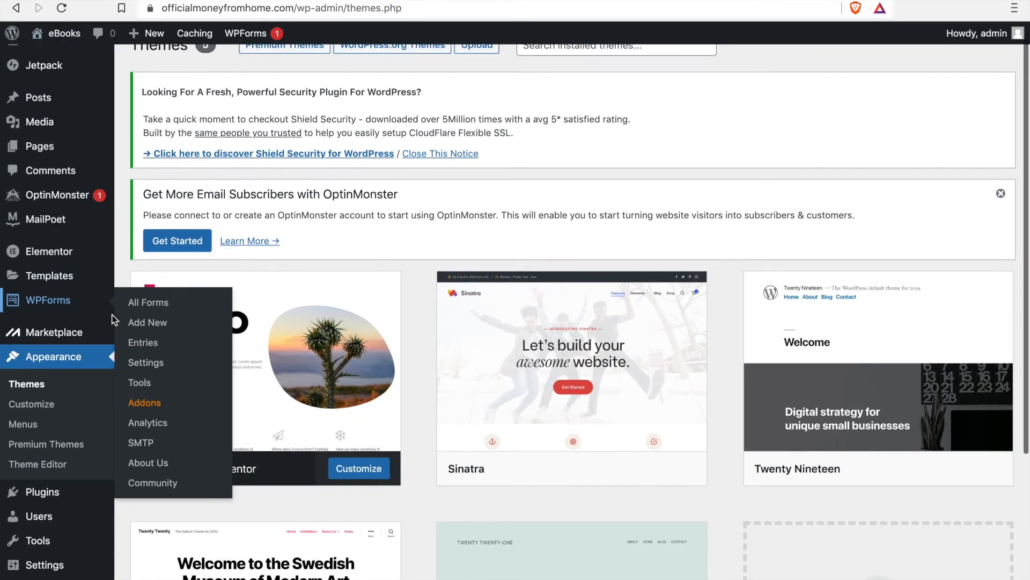
{"action": "scroll", "coordinate": [223, 308], "scroll_direction": "down", "scroll_amount": 2}
{"action": "mouse_move", "coordinate": [71, 569]}
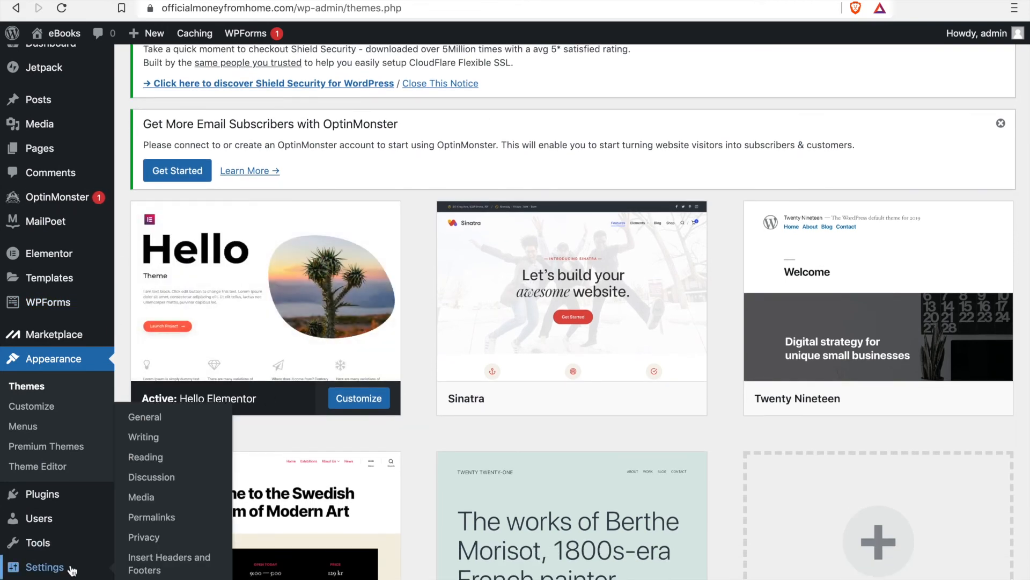